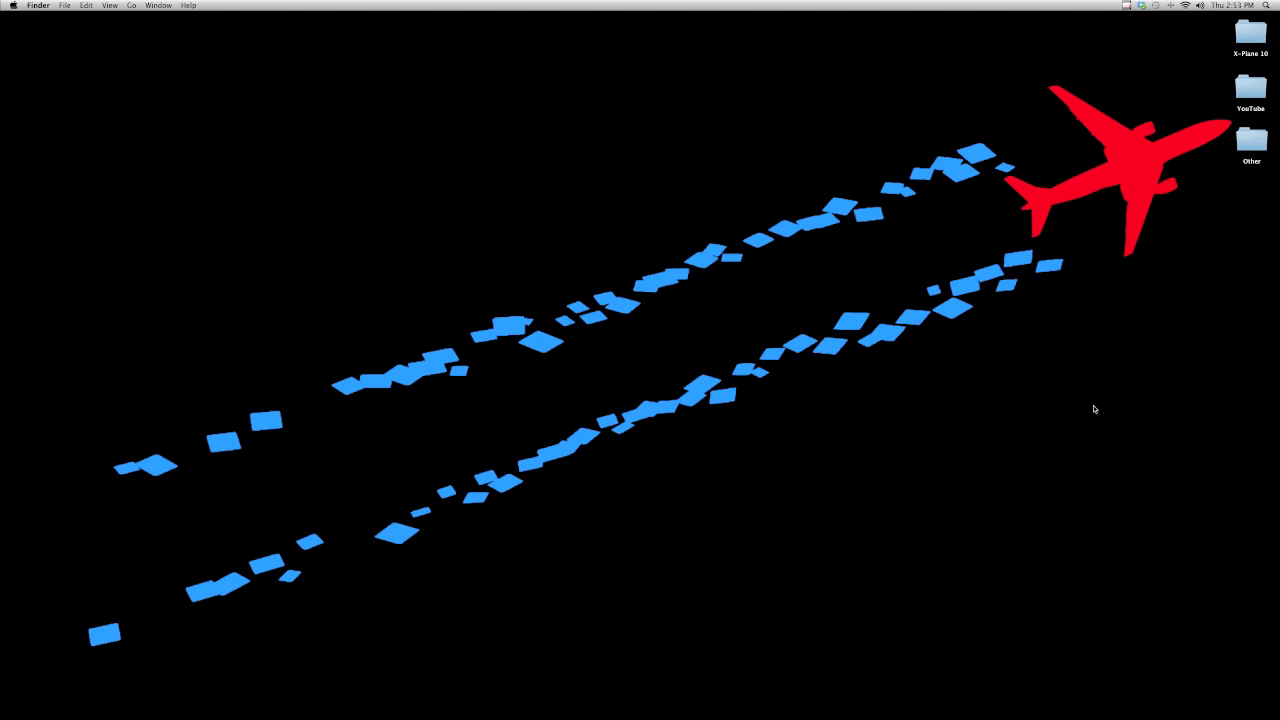
Launch Google Chrome from the Dock.
left_click(436, 694)
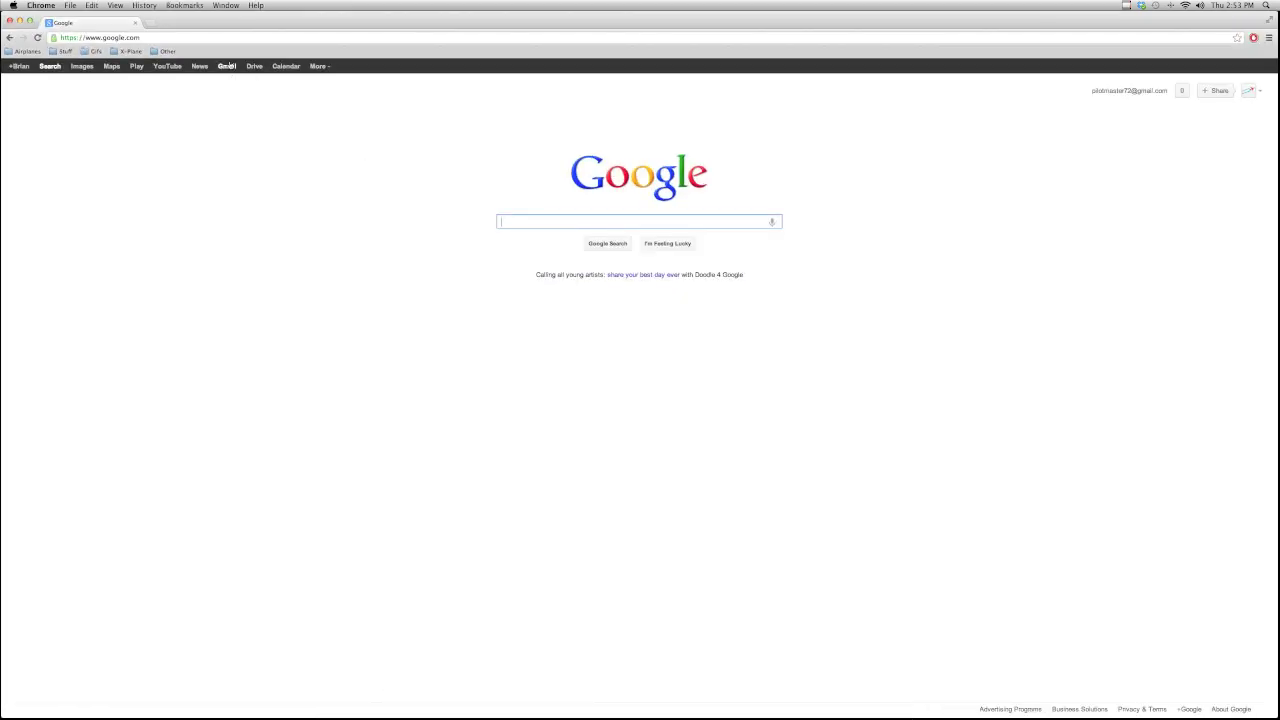
left_click(217, 40)
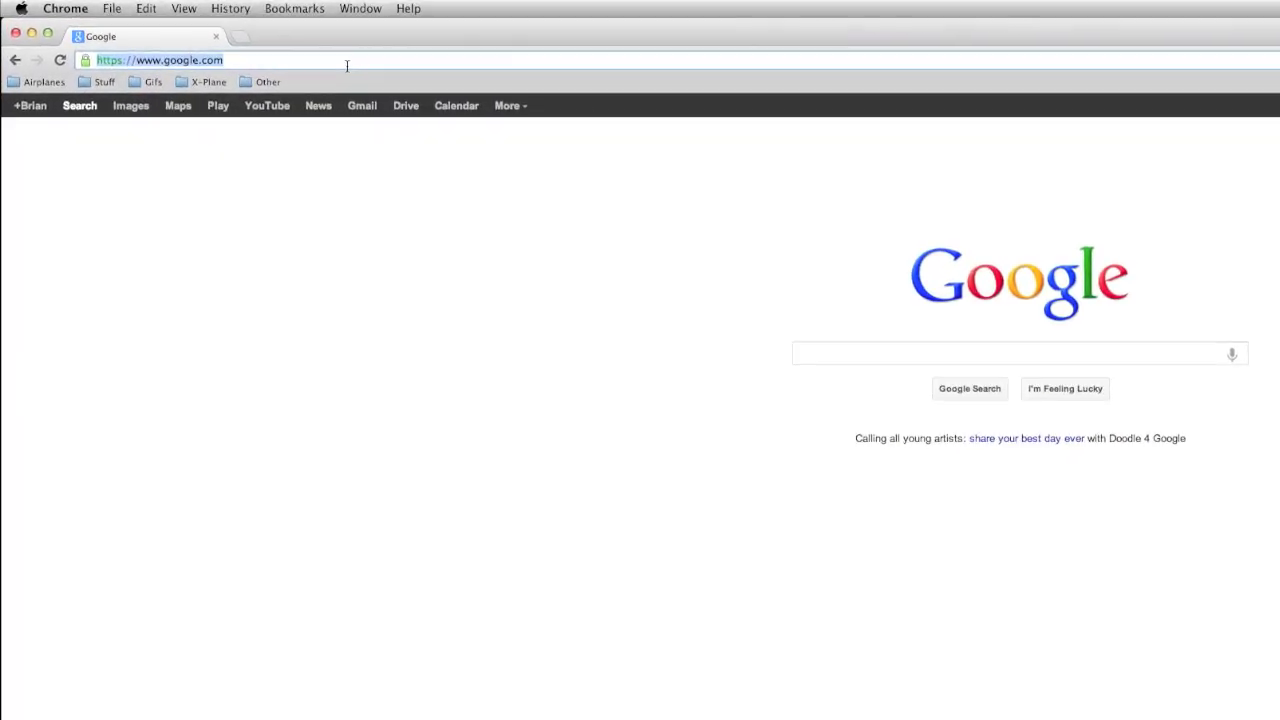
type("www.")
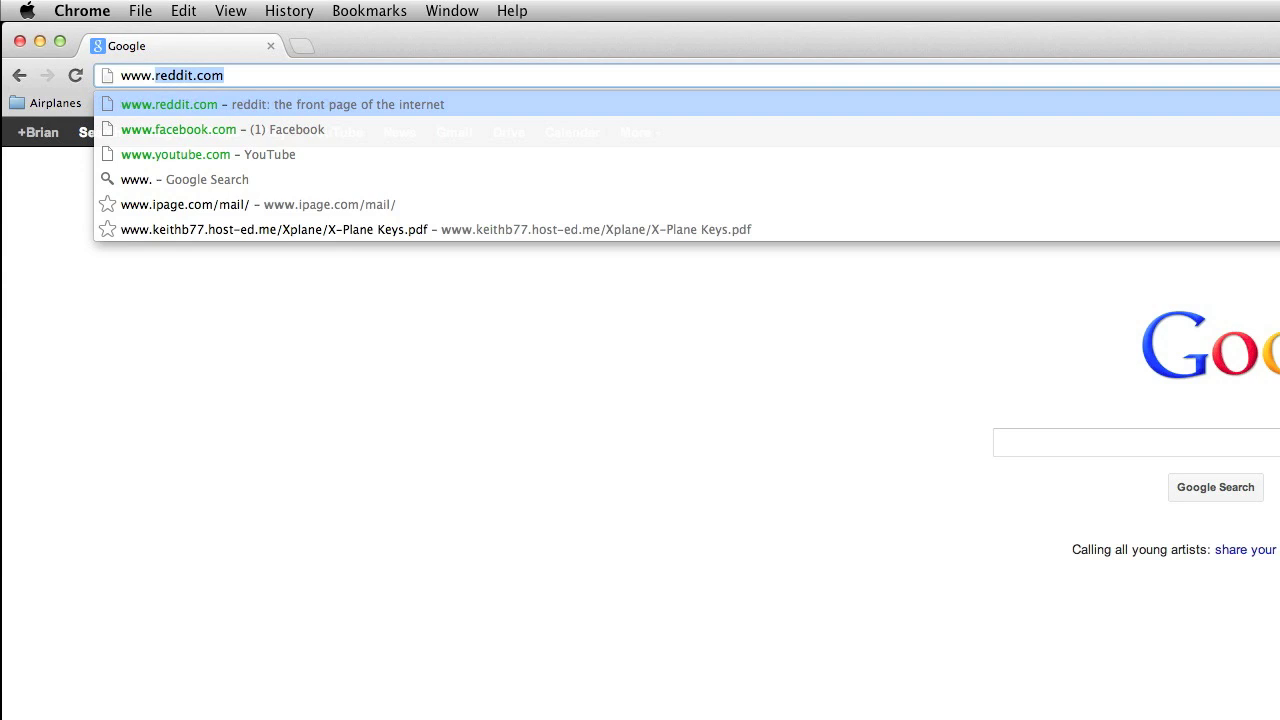
type("x-plane.org")
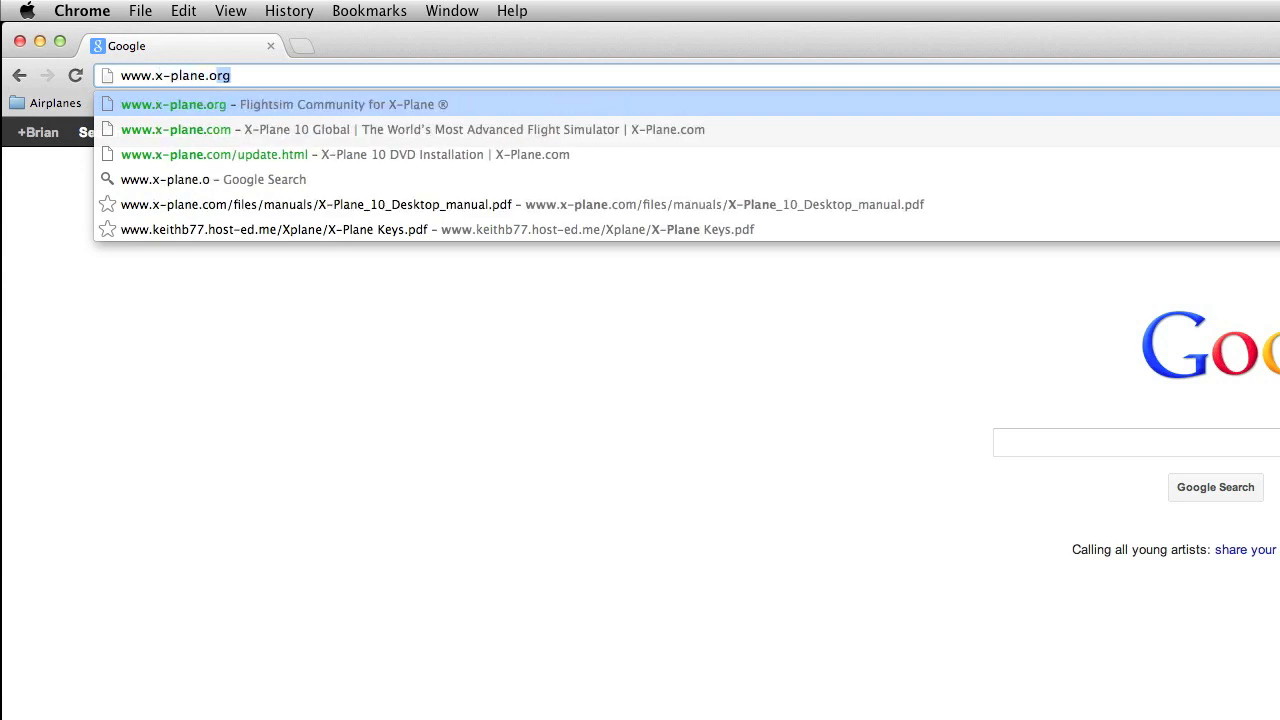
key("Return")
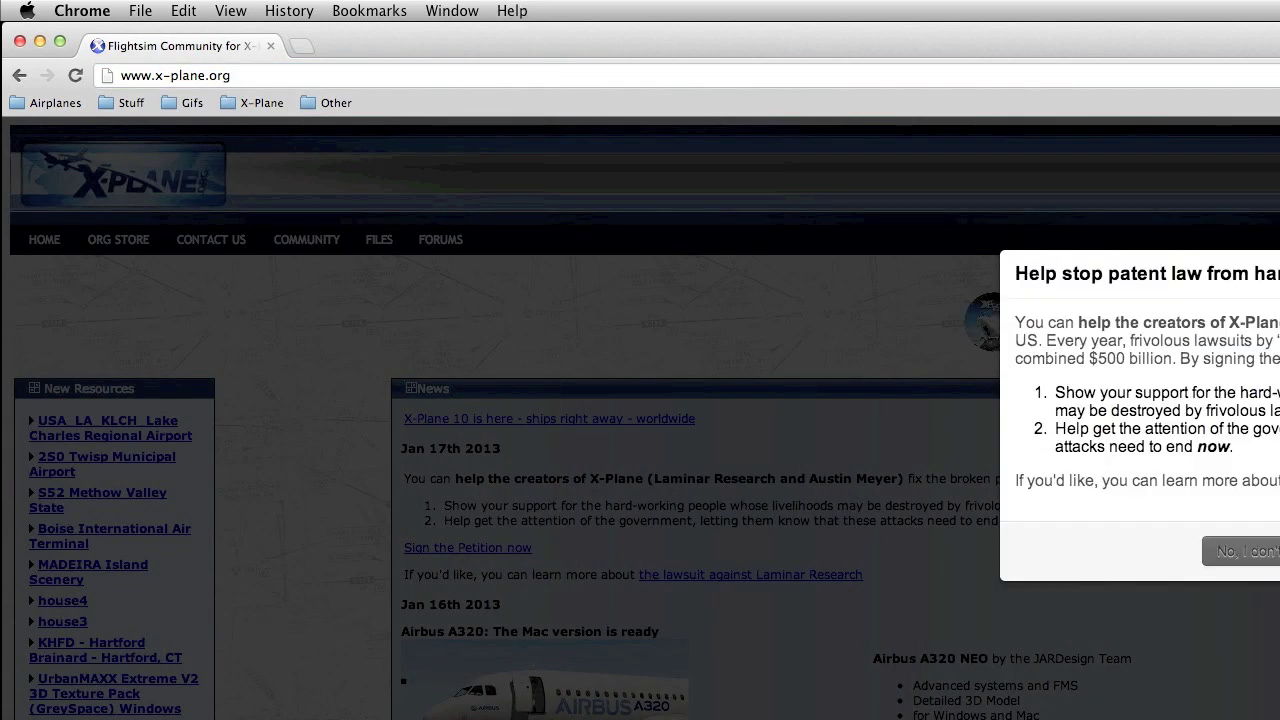
key("Escape")
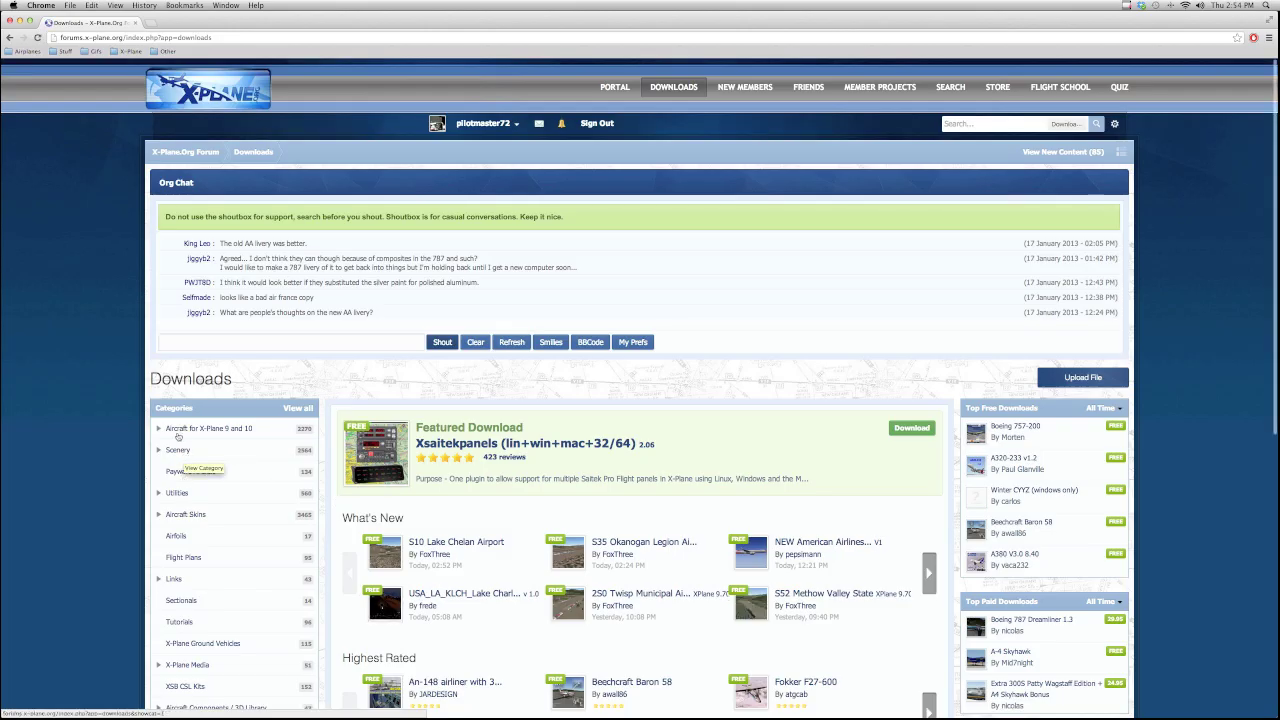
Open the Eagle Eye Model 18 listing from the Aircraft for X-Plane 9 and 10 category.
left_click(167, 431)
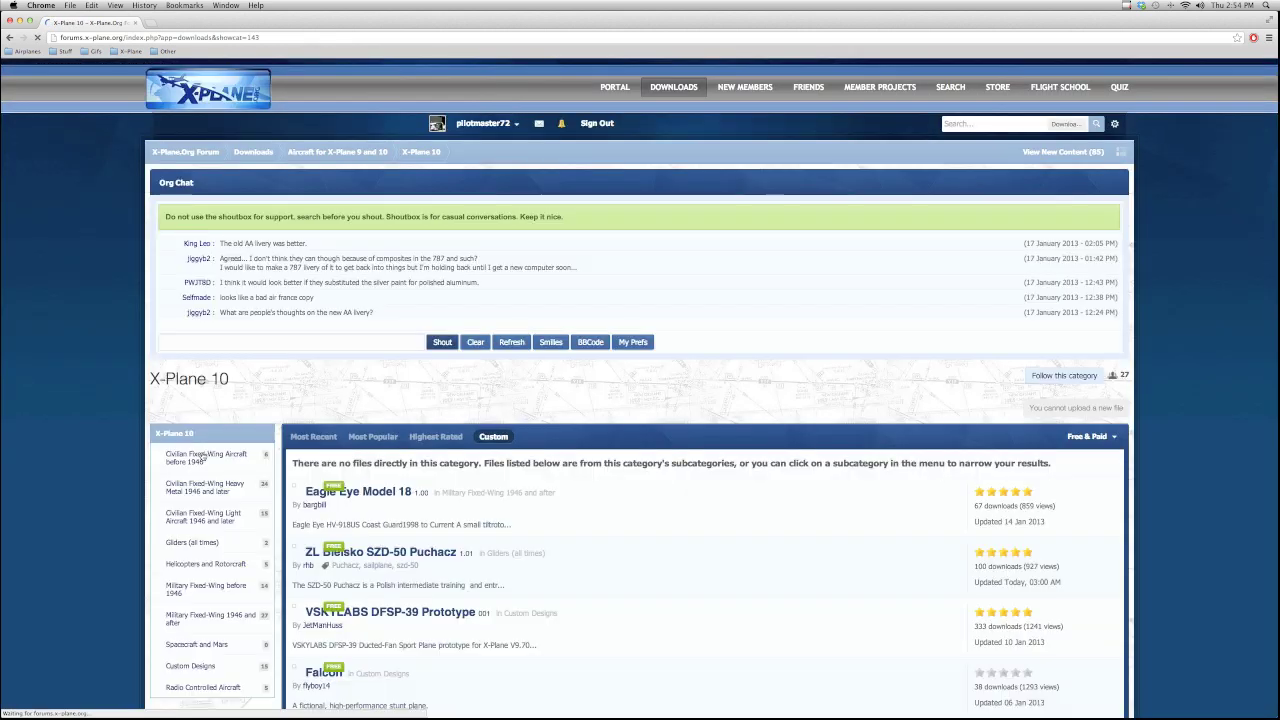
scroll(457, 545, "down", 4)
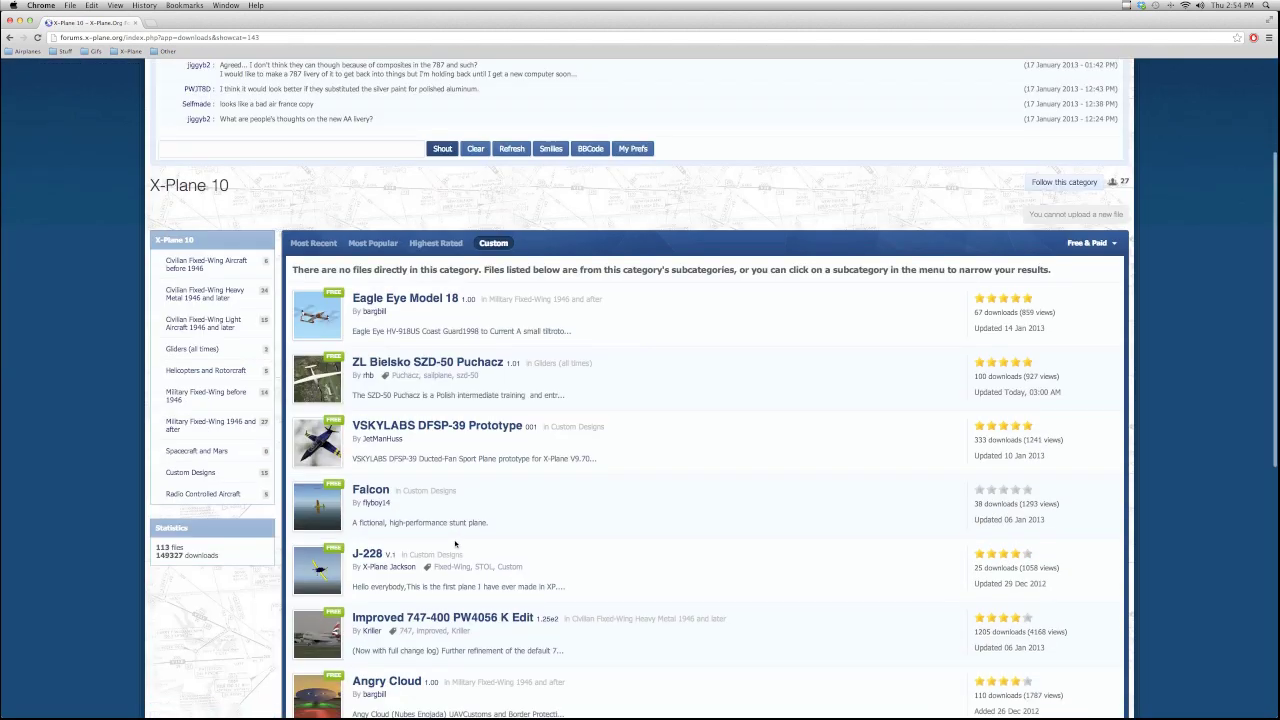
left_click(382, 303)
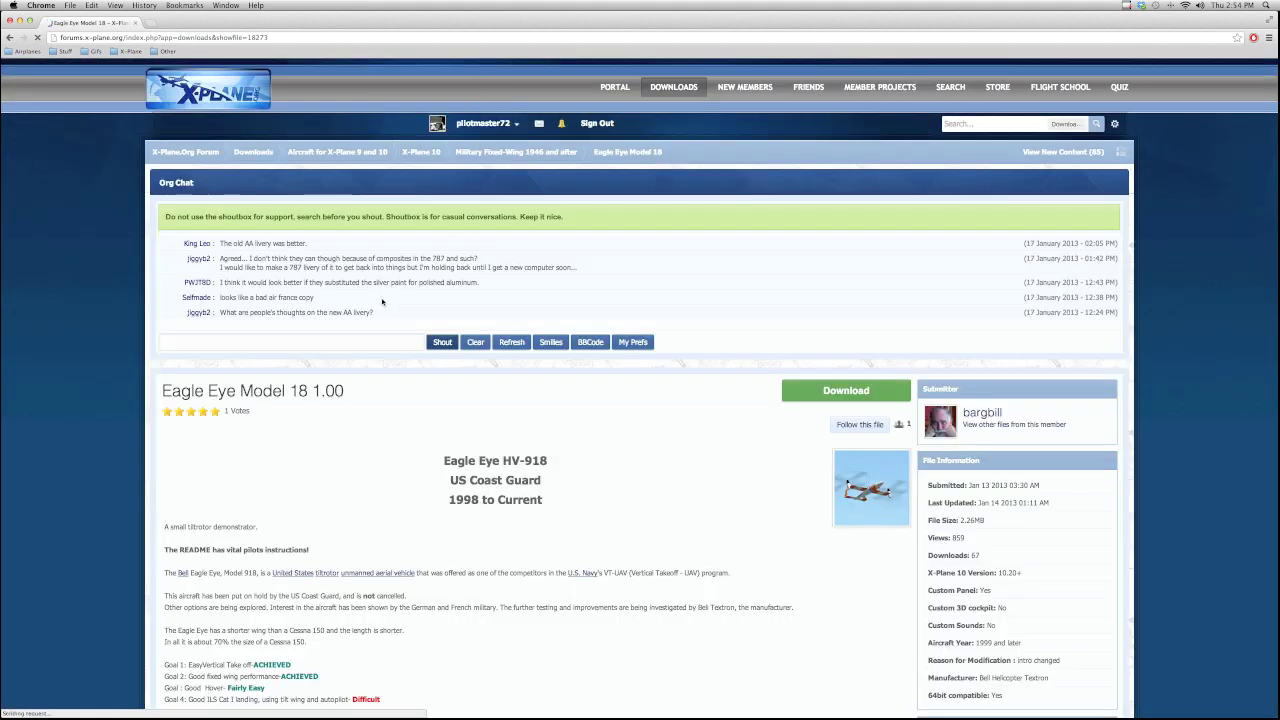
scroll(581, 496, "down", 8)
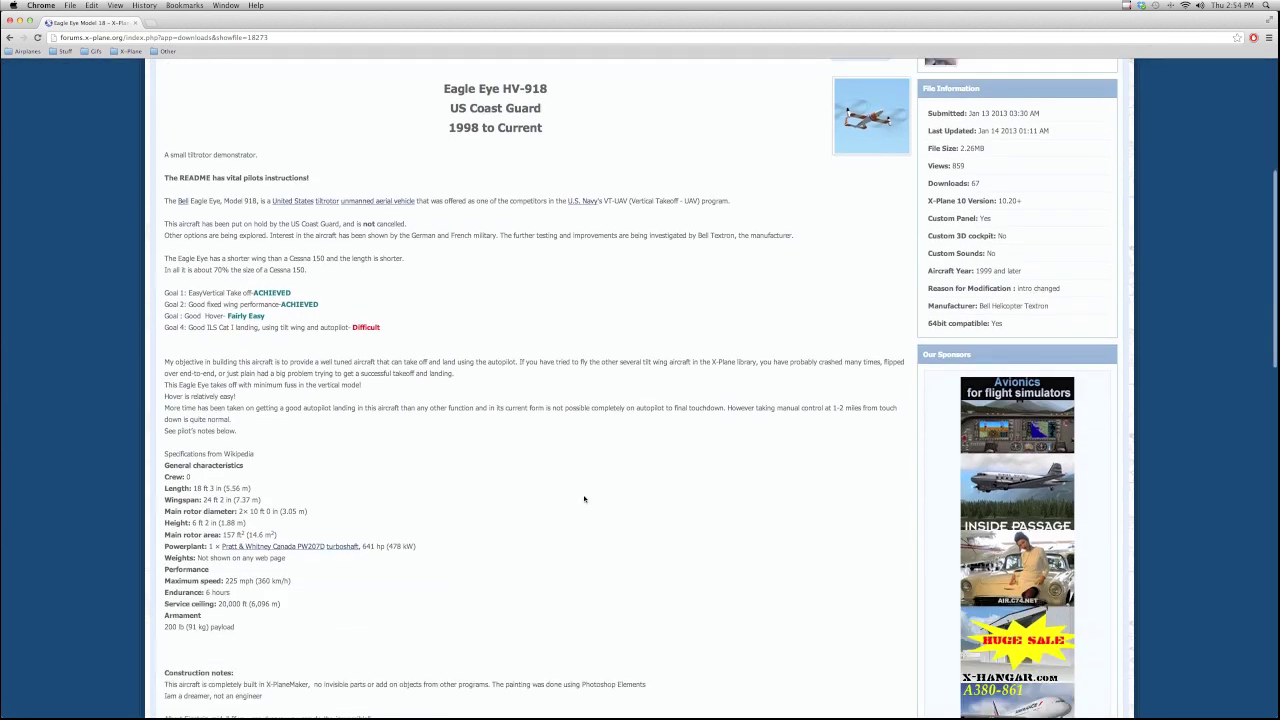
scroll(581, 496, "down", 5)
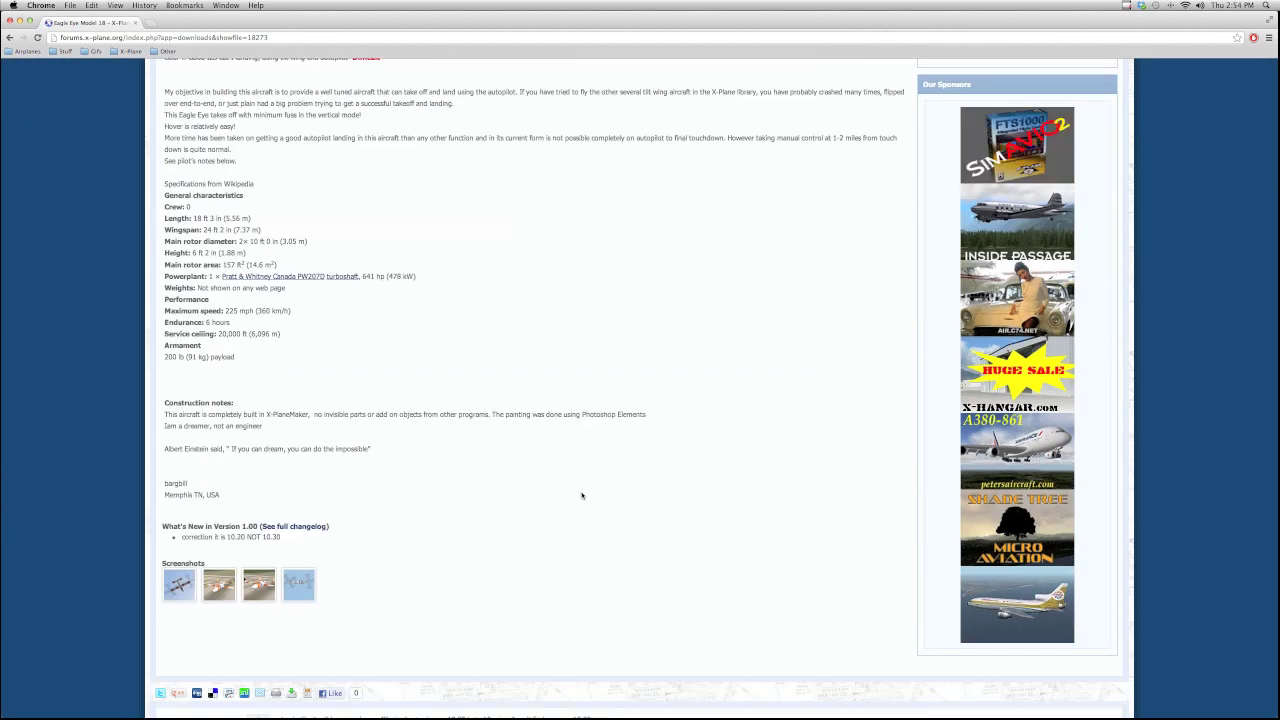
scroll(576, 493, "up", 12)
scroll(576, 493, "down", 11)
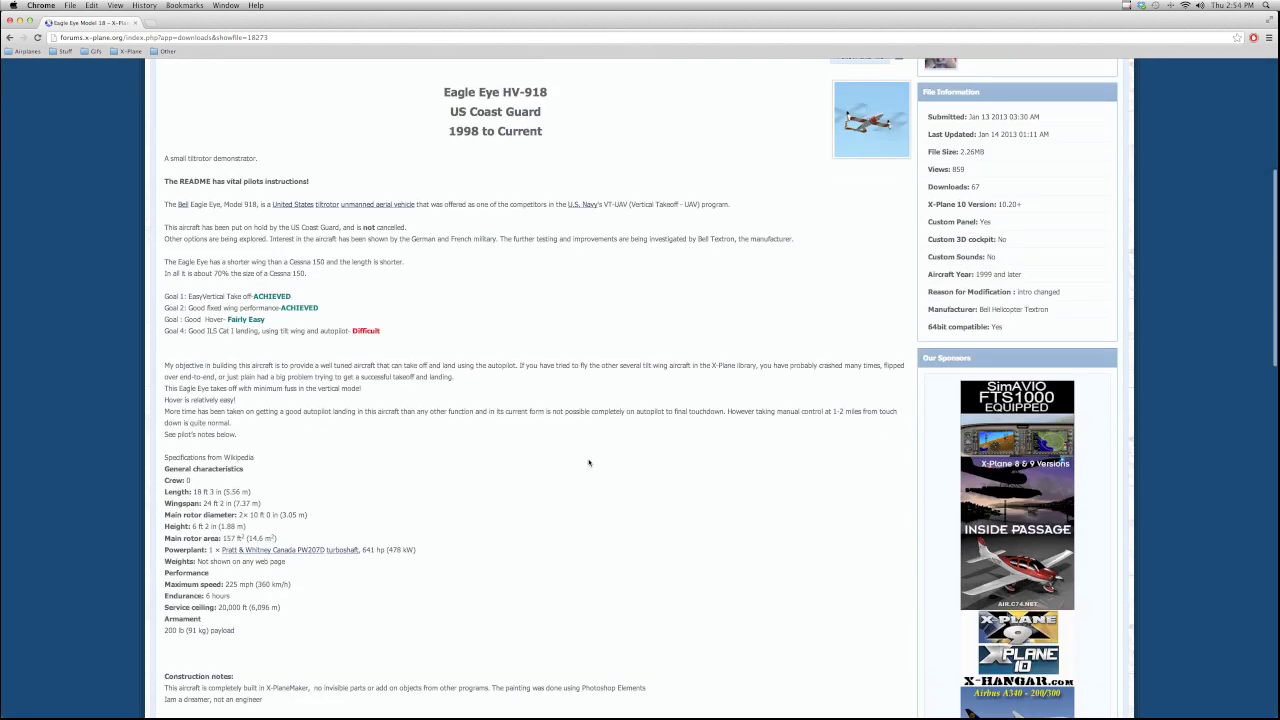
left_click(172, 617)
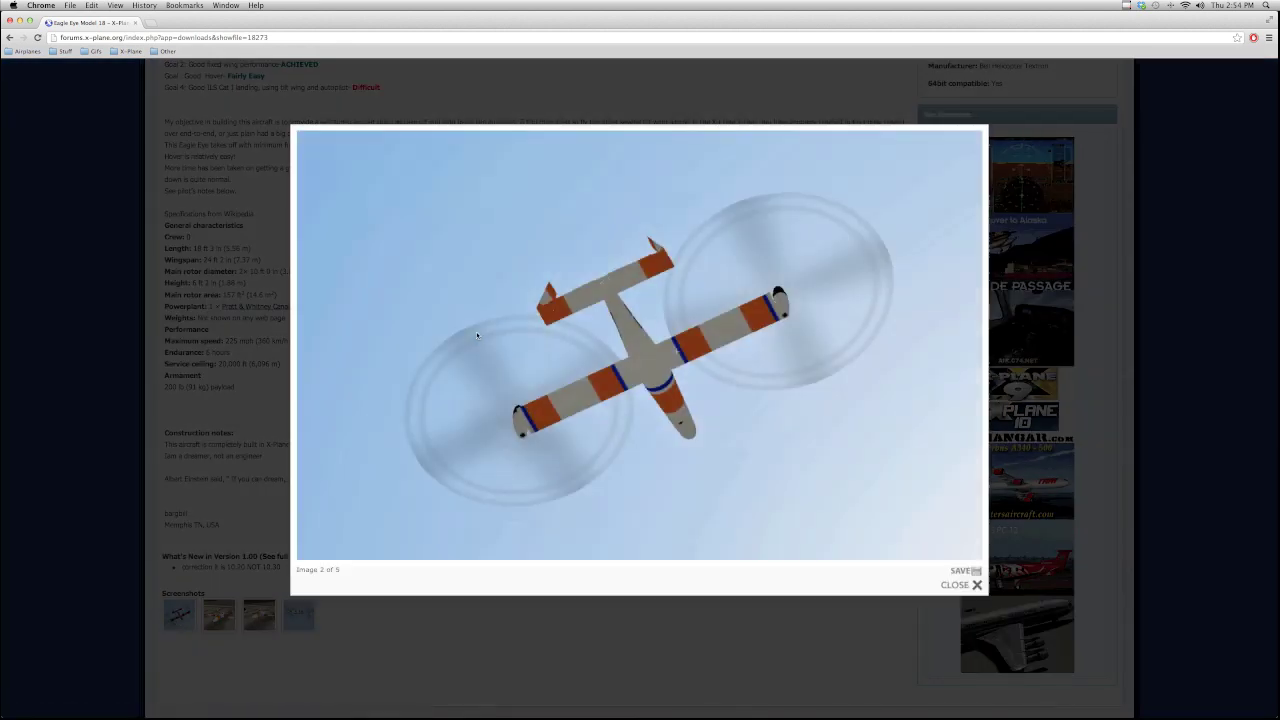
left_click(477, 335)
left_click(477, 335)
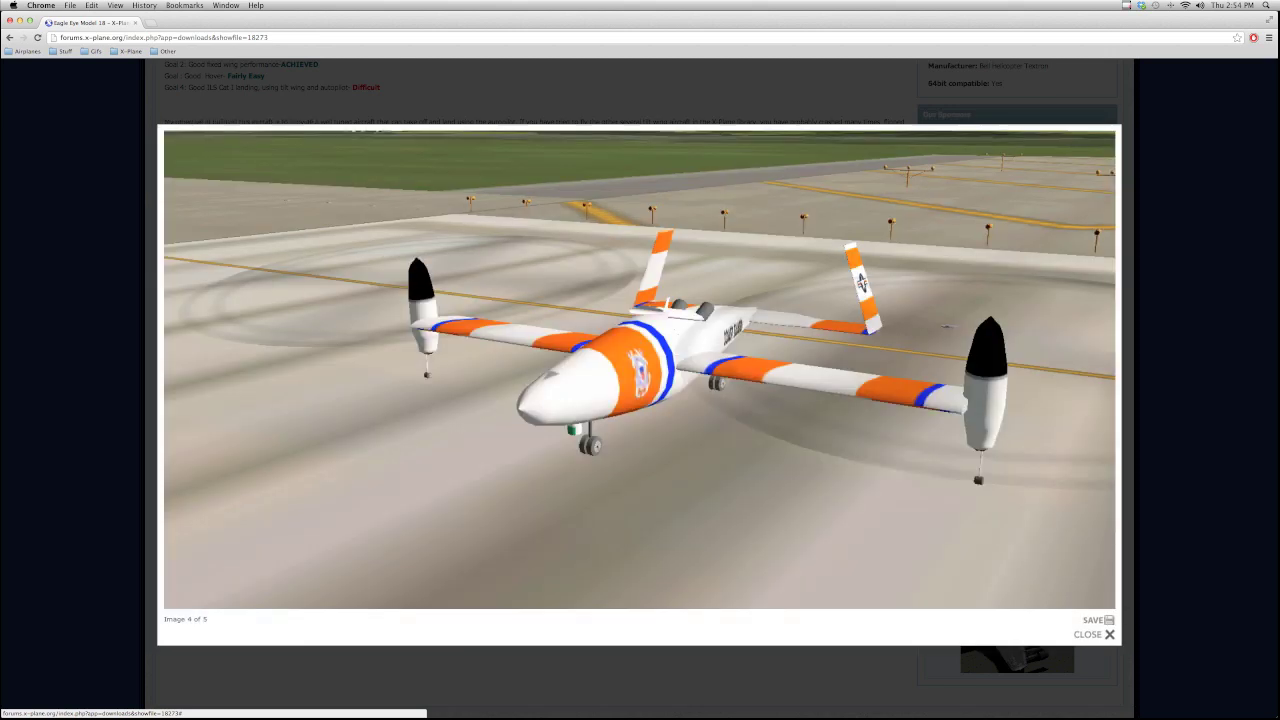
left_click(477, 335)
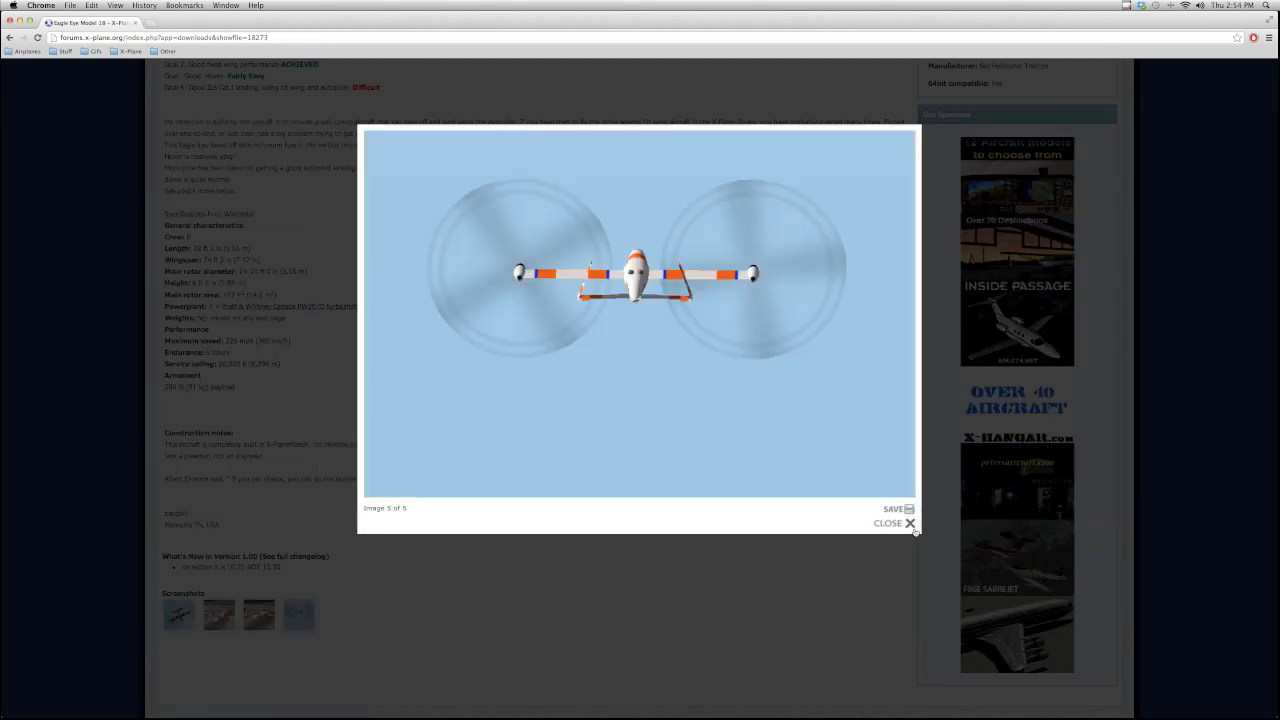
key("Left")
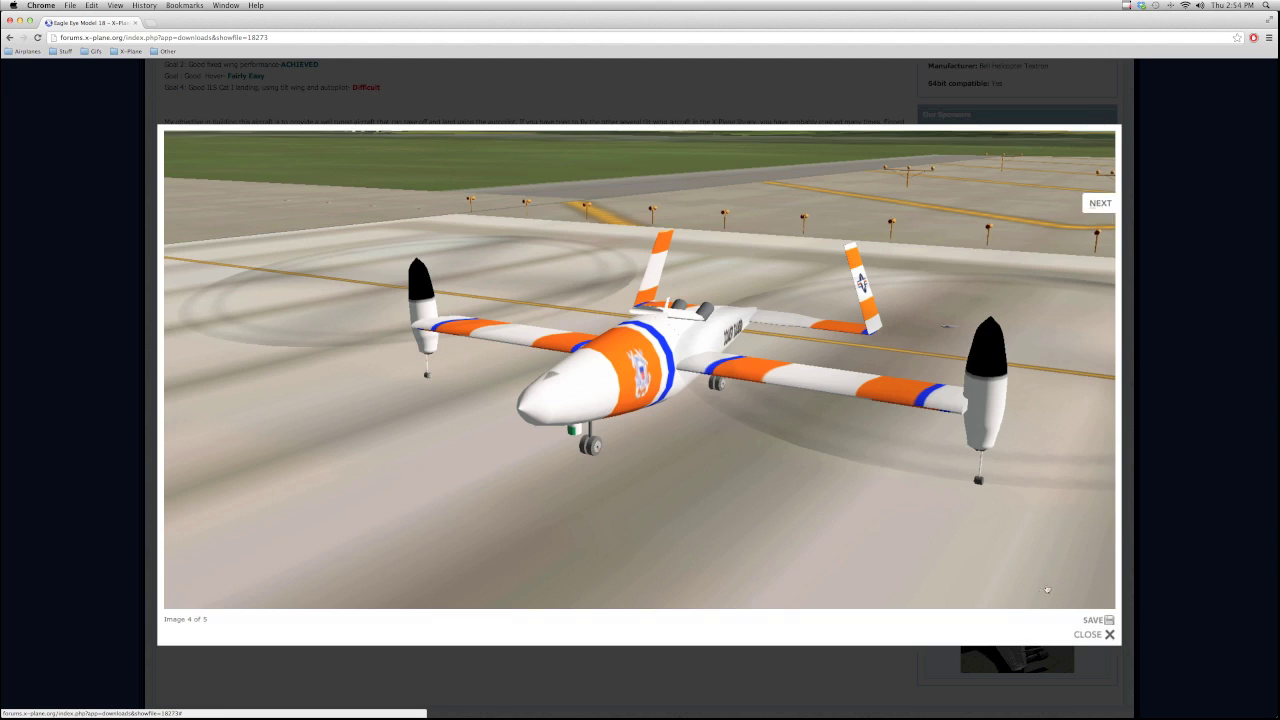
Close the screenshot viewer and download Eagle Eye Model 918.zip with the green Download button.
left_click(1108, 634)
scroll(701, 523, "up", 5)
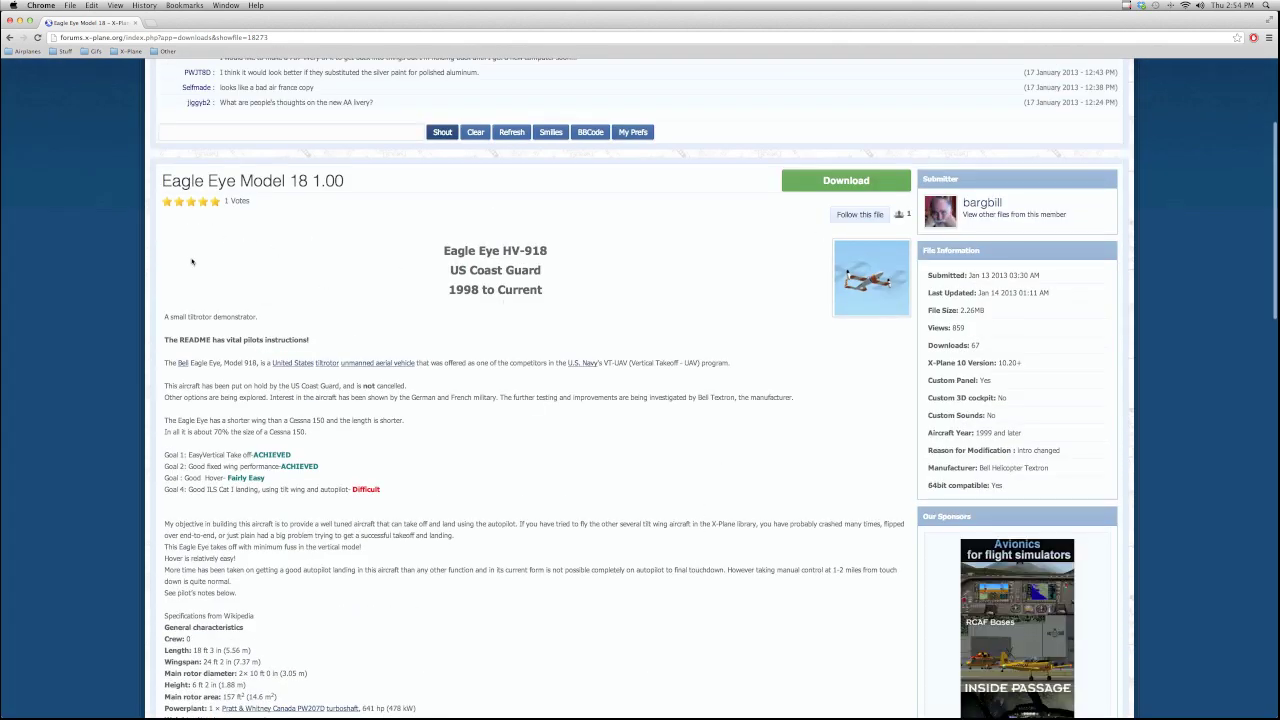
scroll(323, 424, "down", 1)
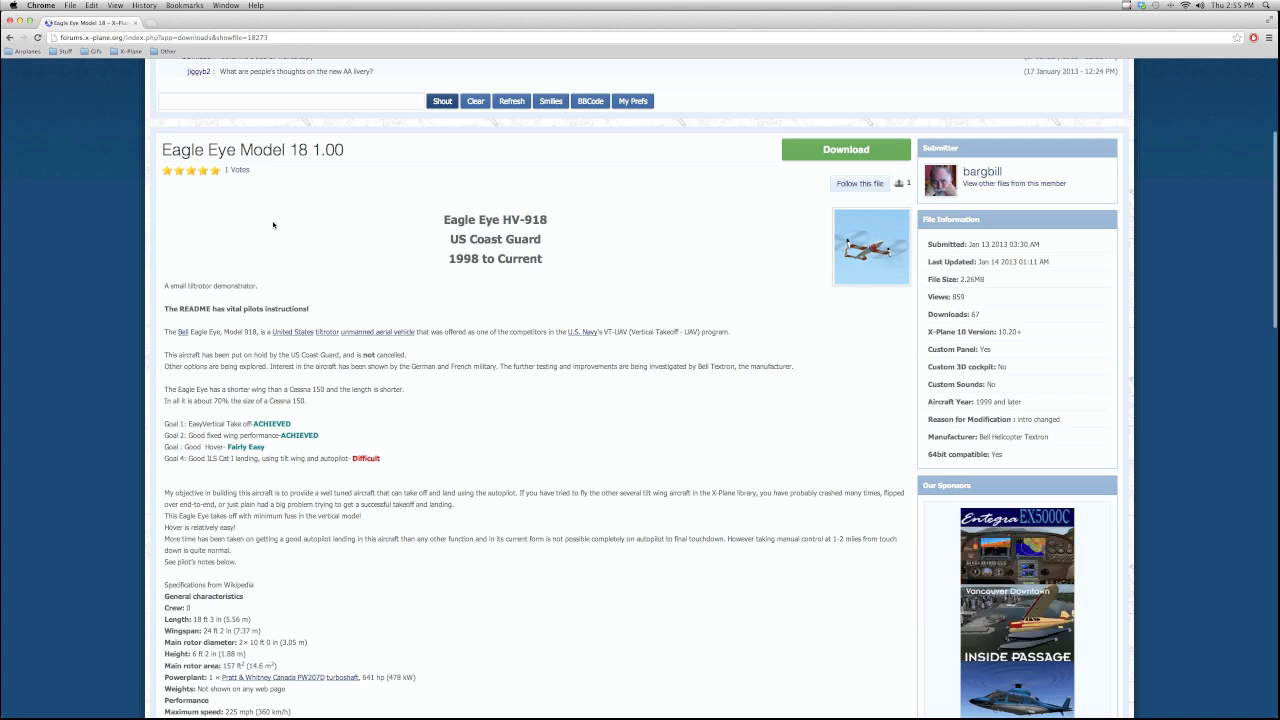
scroll(431, 306, "down", 10)
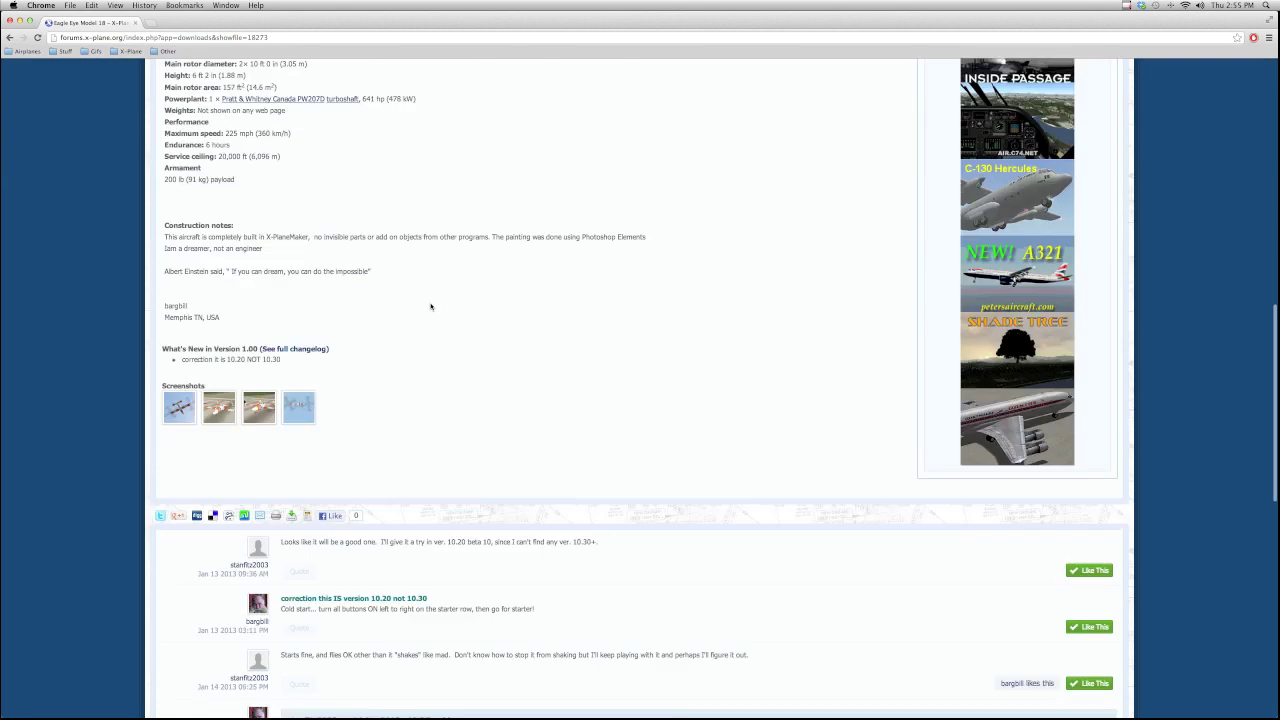
scroll(431, 306, "up", 4)
scroll(431, 306, "up", 8)
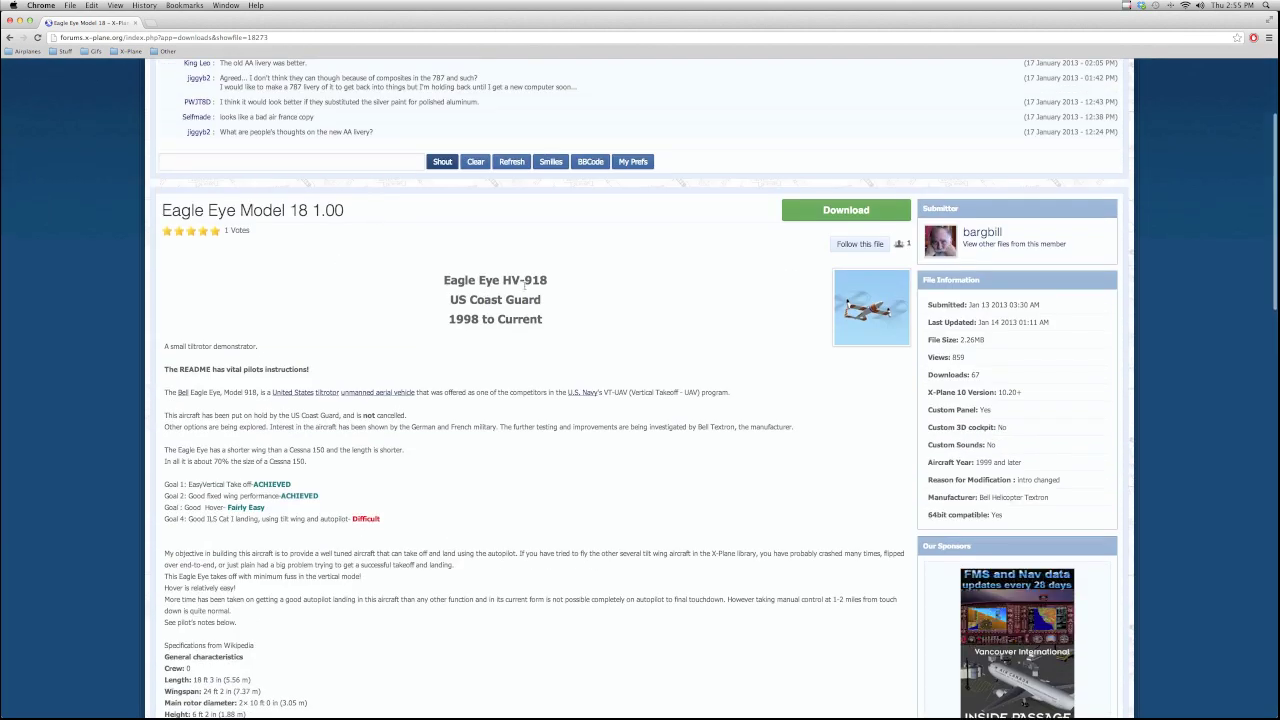
left_click(801, 220)
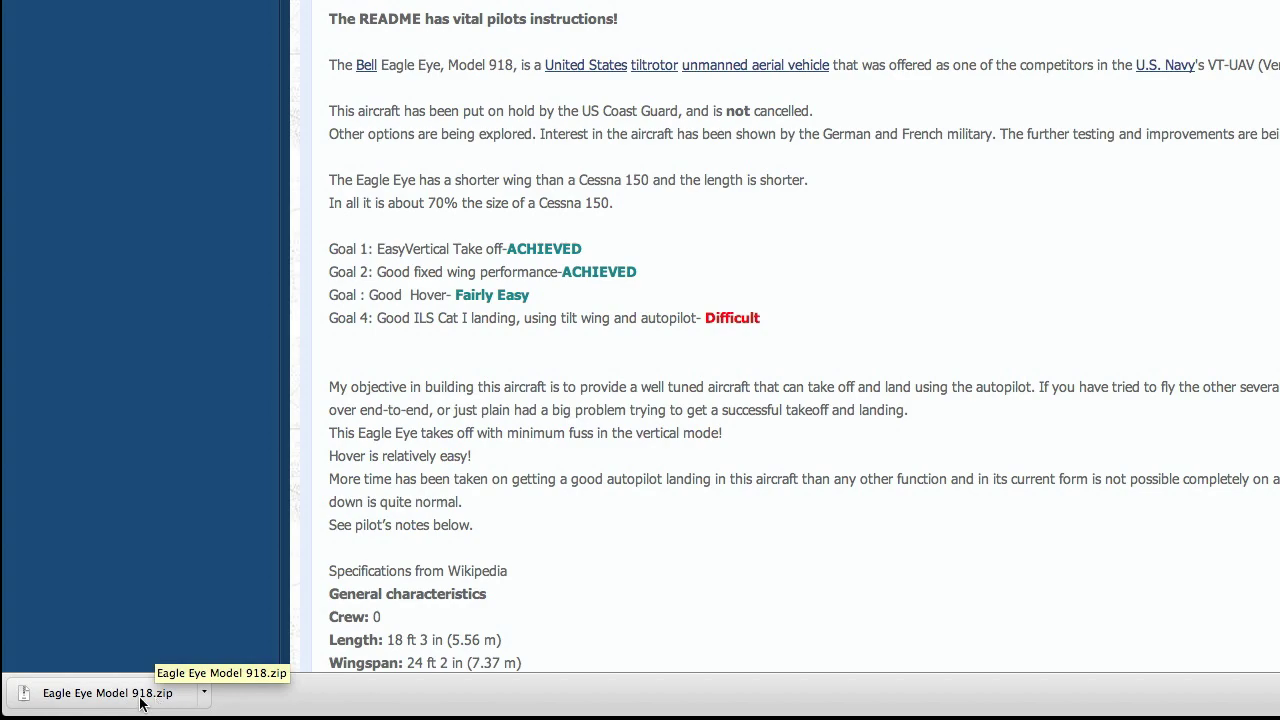
Unzip Eagle Eye Model 918.zip and look through its files, including Eagle_Eye_prefs.txt.
left_click(156, 703)
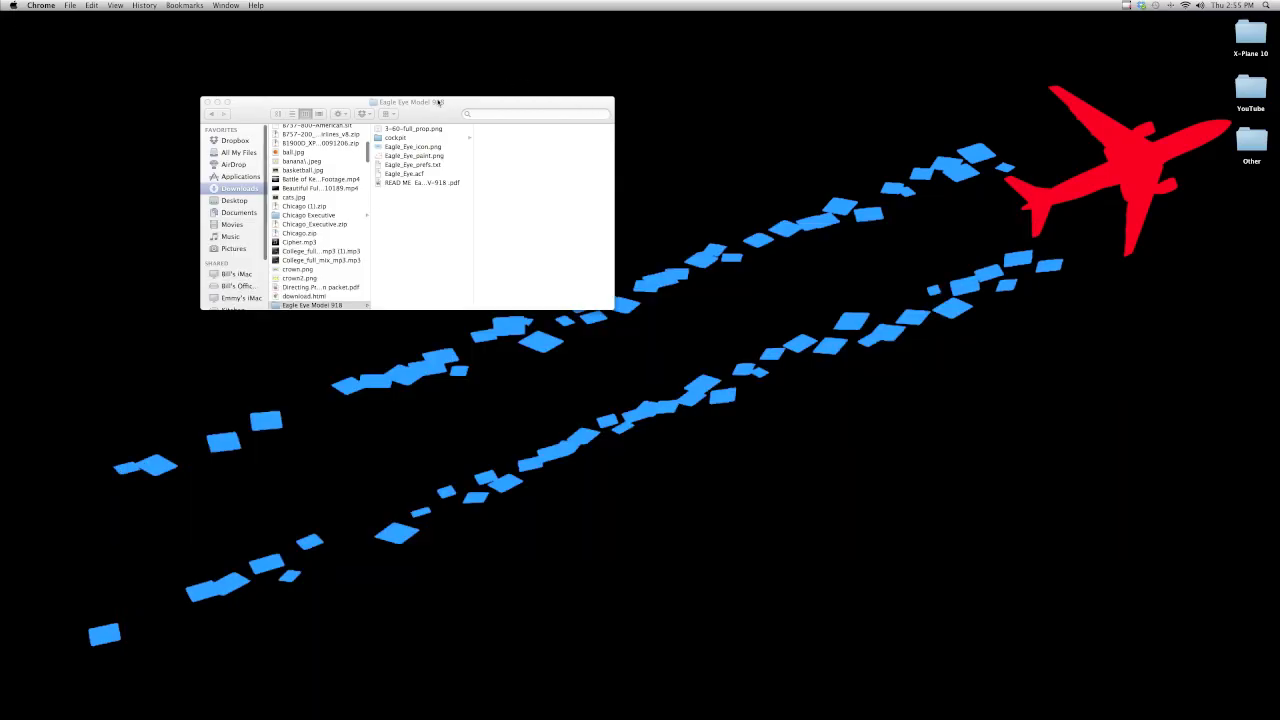
scroll(308, 224, "down", 5)
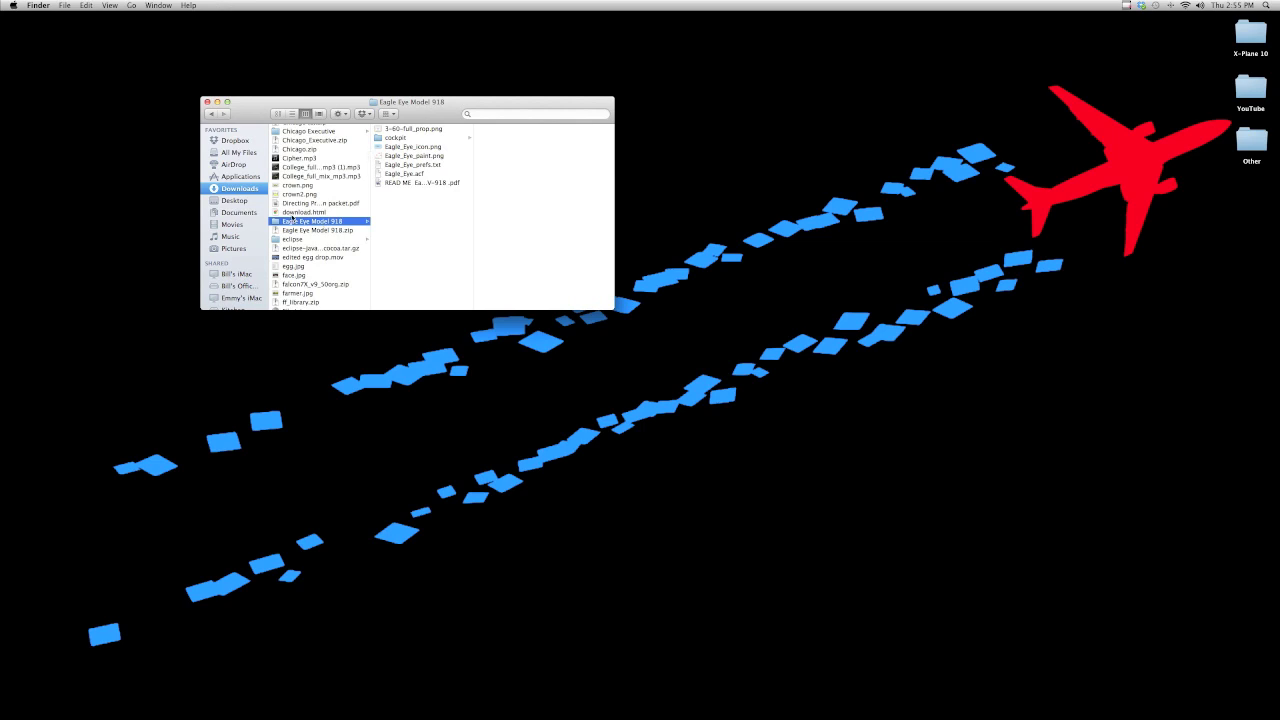
key("Right")
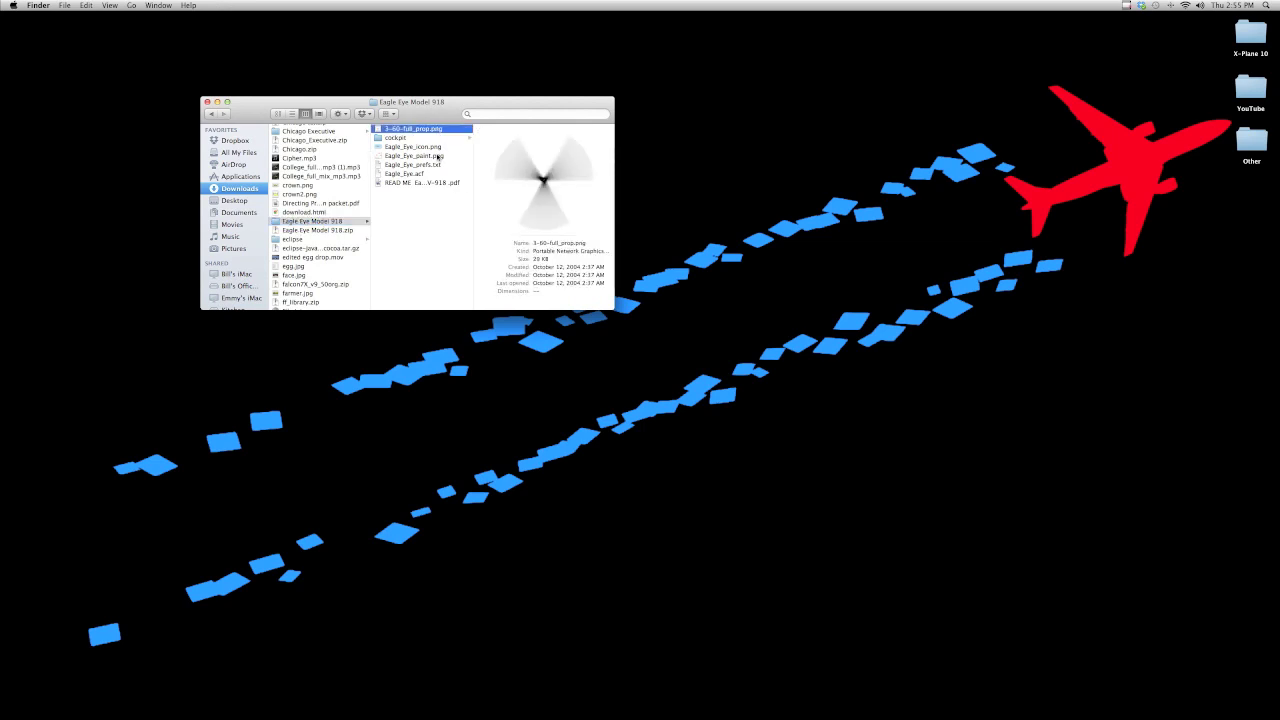
key("Down")
key("Down")
key("Down")
key("Down")
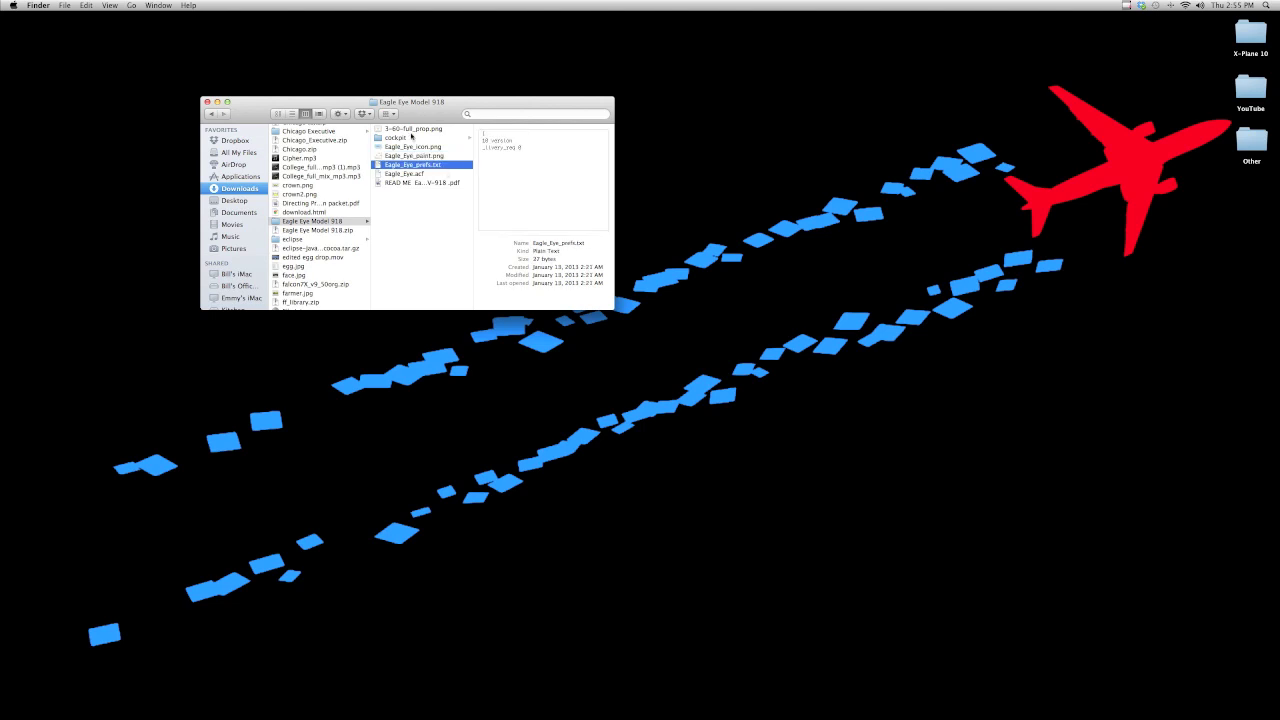
left_click(351, 221)
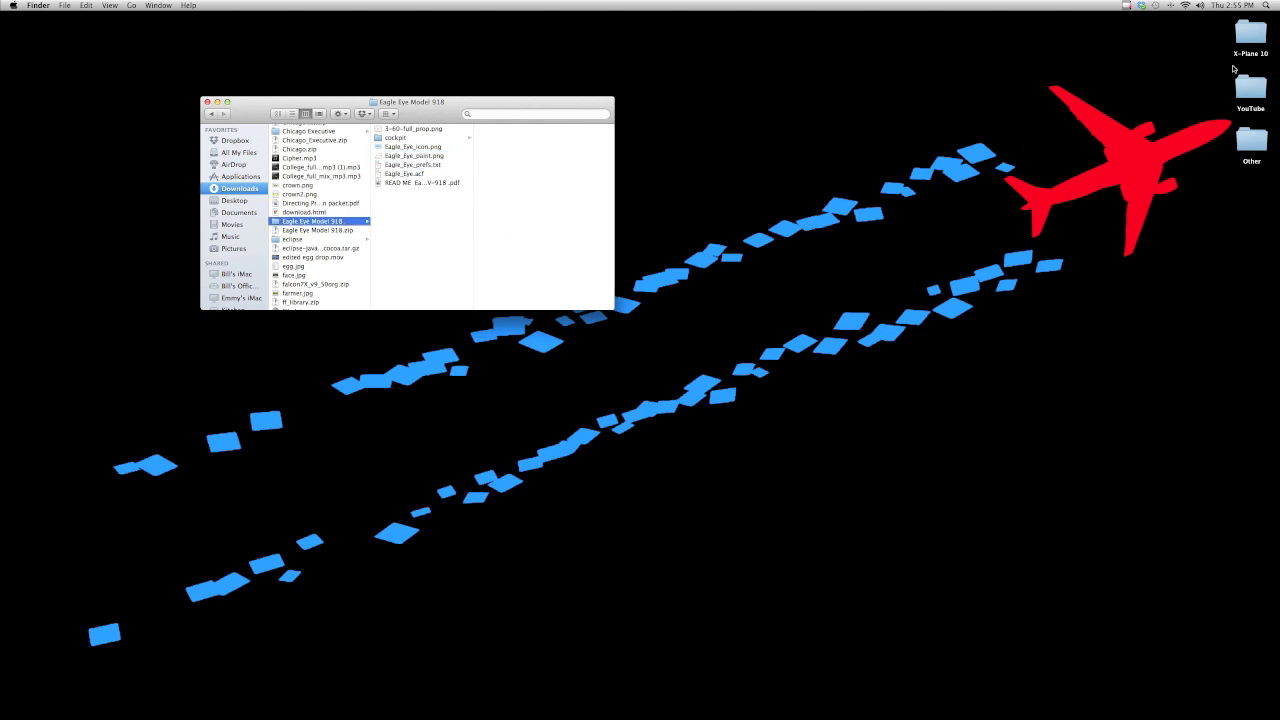
Open X-Plane 10's Aircraft folder and select the Eagle Eye Model 918 folder in Downloads.
double_click(1250, 36)
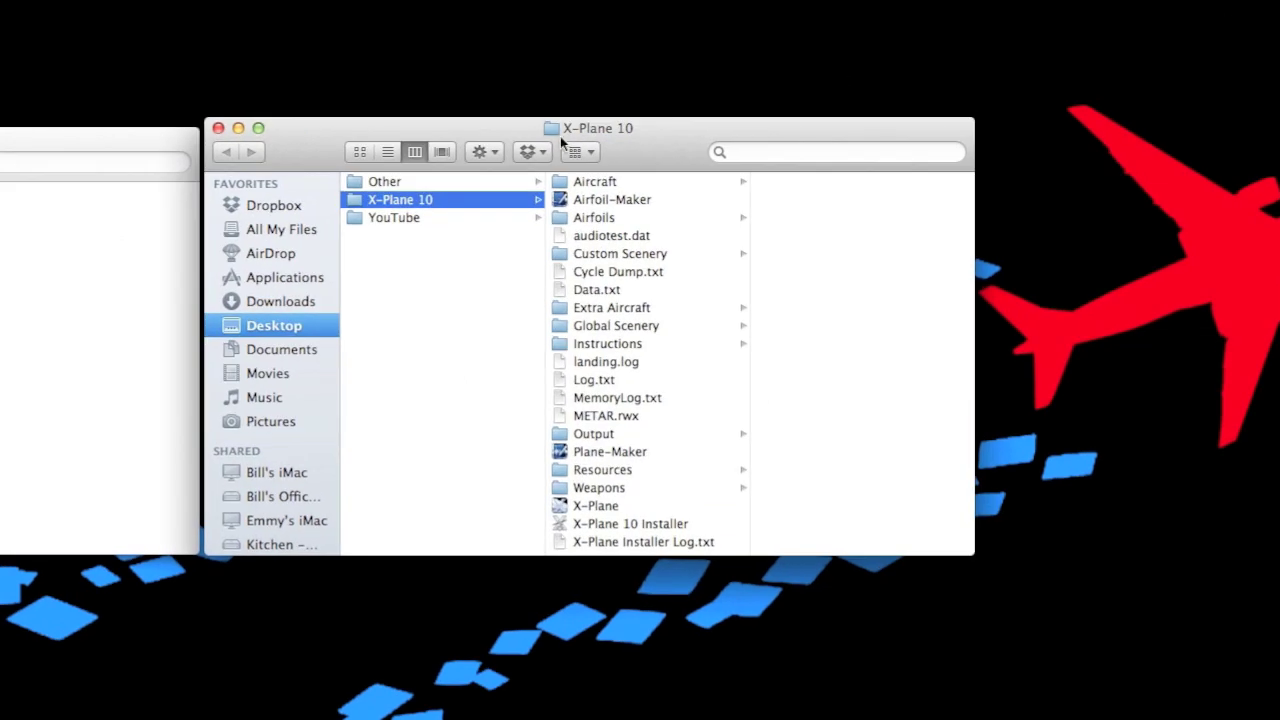
left_click(634, 182)
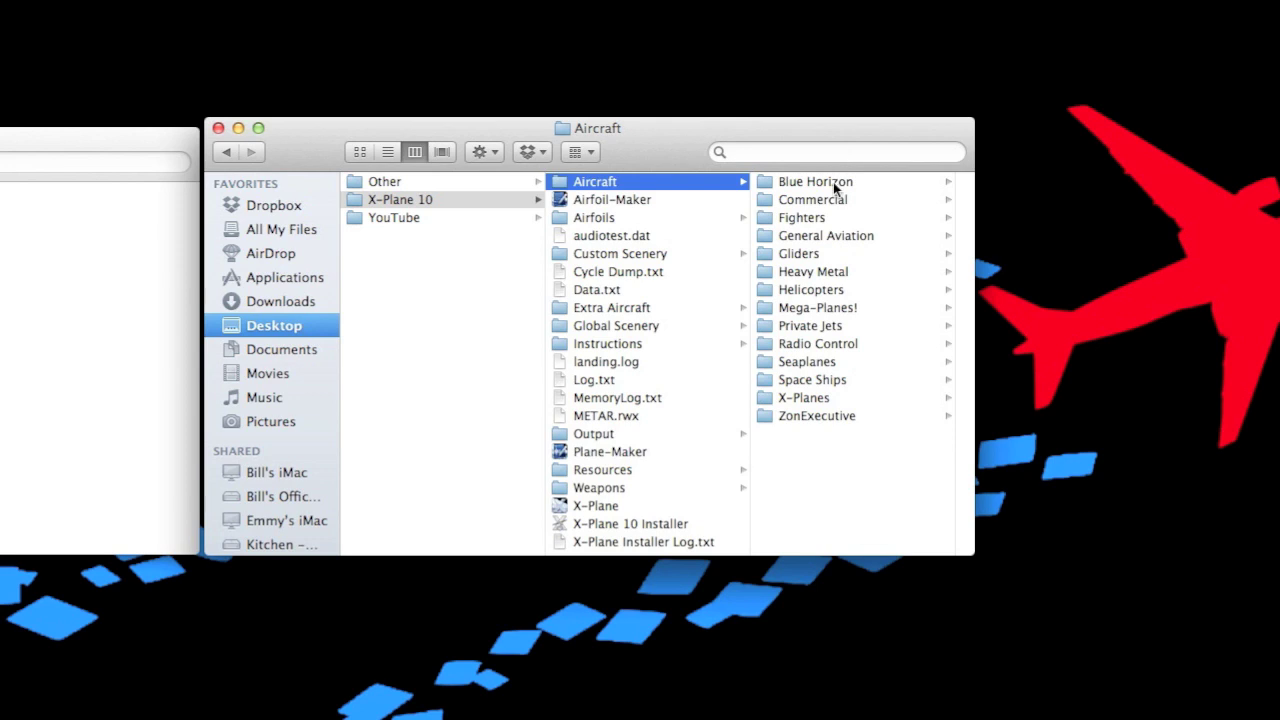
left_click(831, 236)
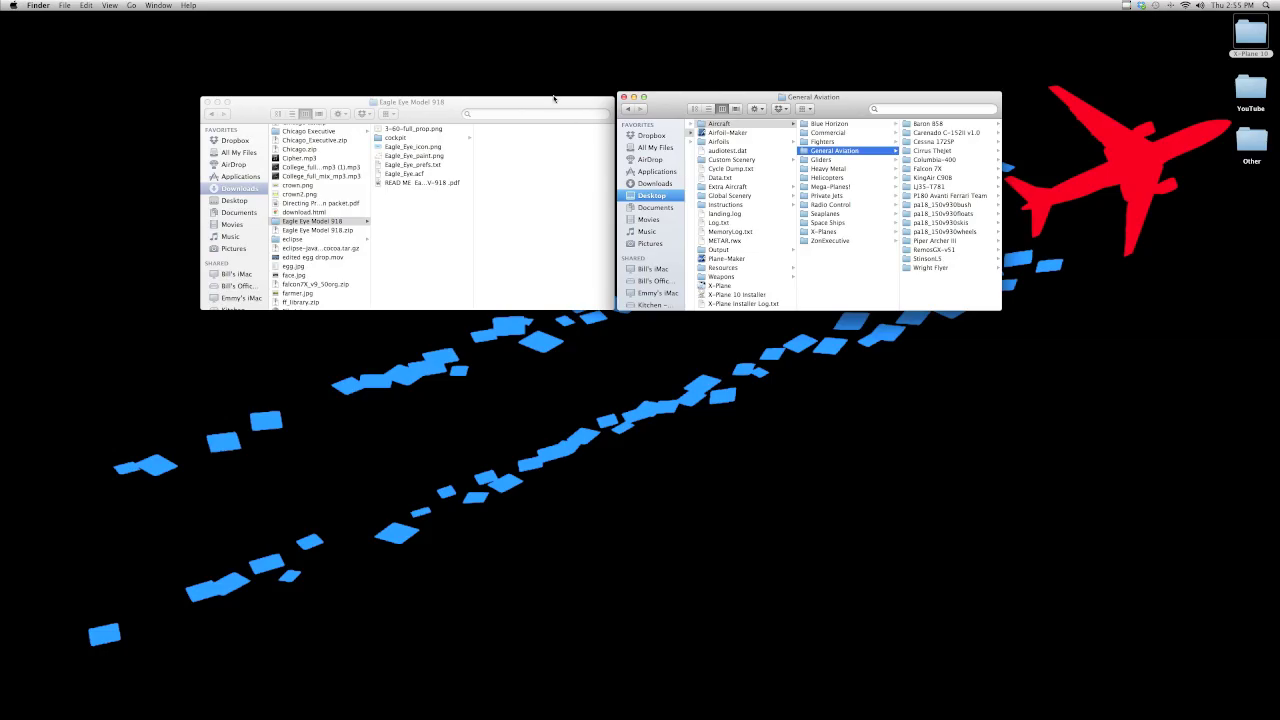
left_click(554, 98)
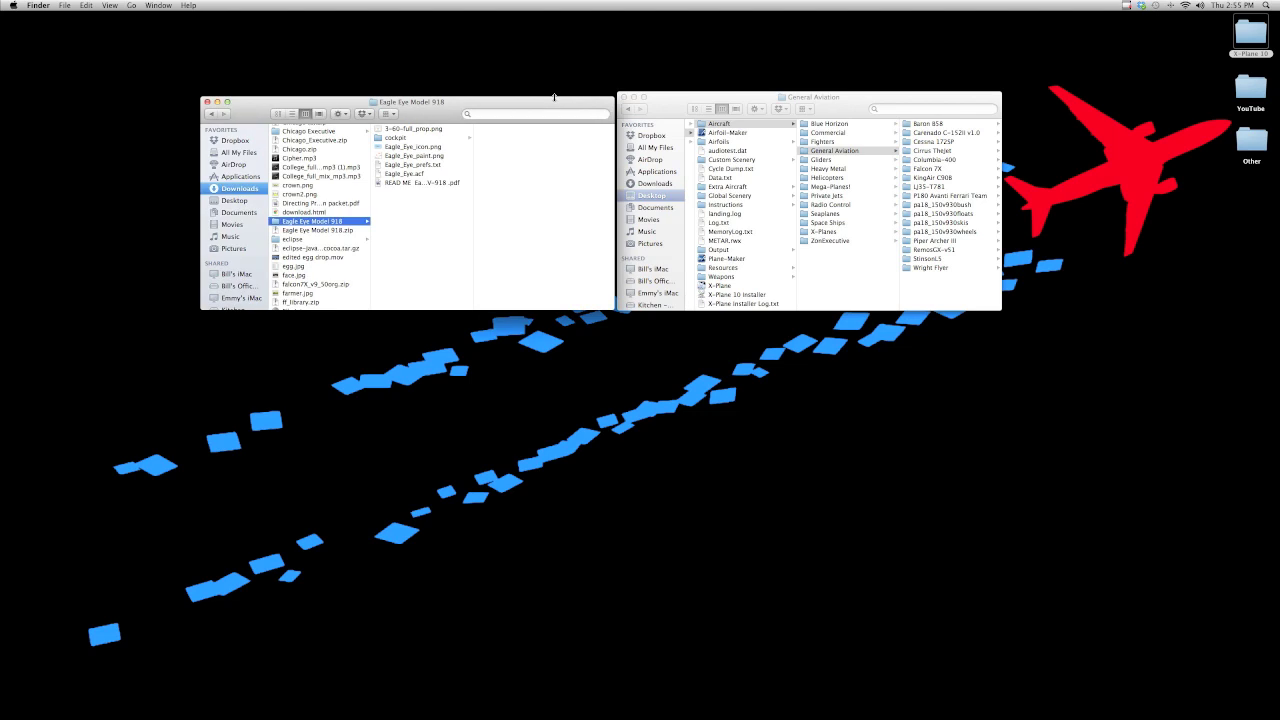
left_click(341, 222)
Move Eagle Eye Model 918 into Aircraft > X-Planes and close its window.
left_click(838, 231)
left_click(844, 235)
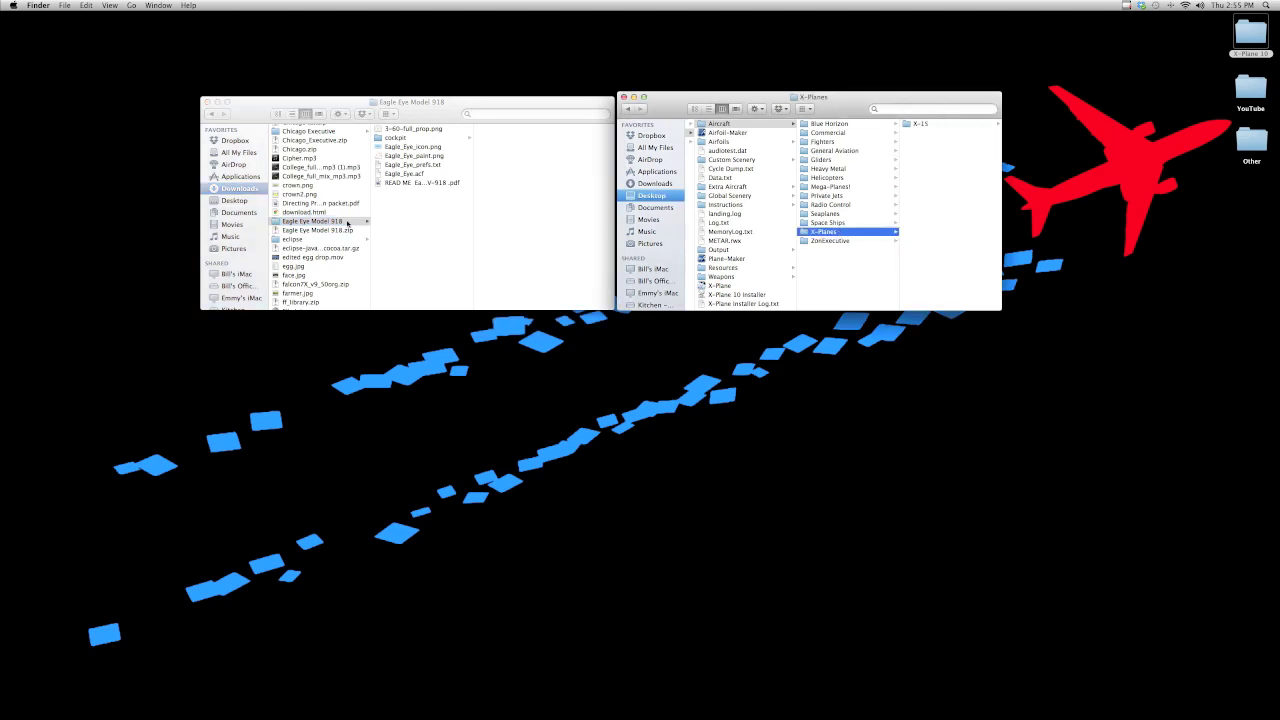
left_click_drag(349, 222, 963, 210)
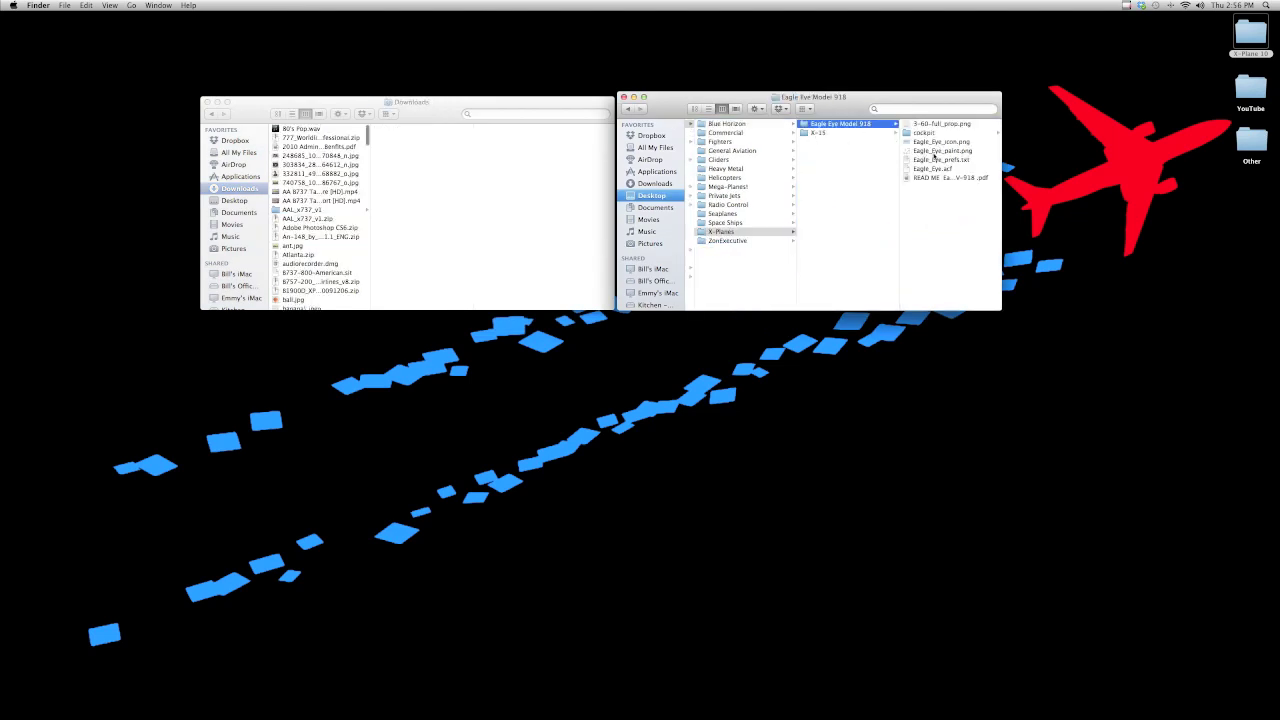
scroll(840, 166, "left", 5)
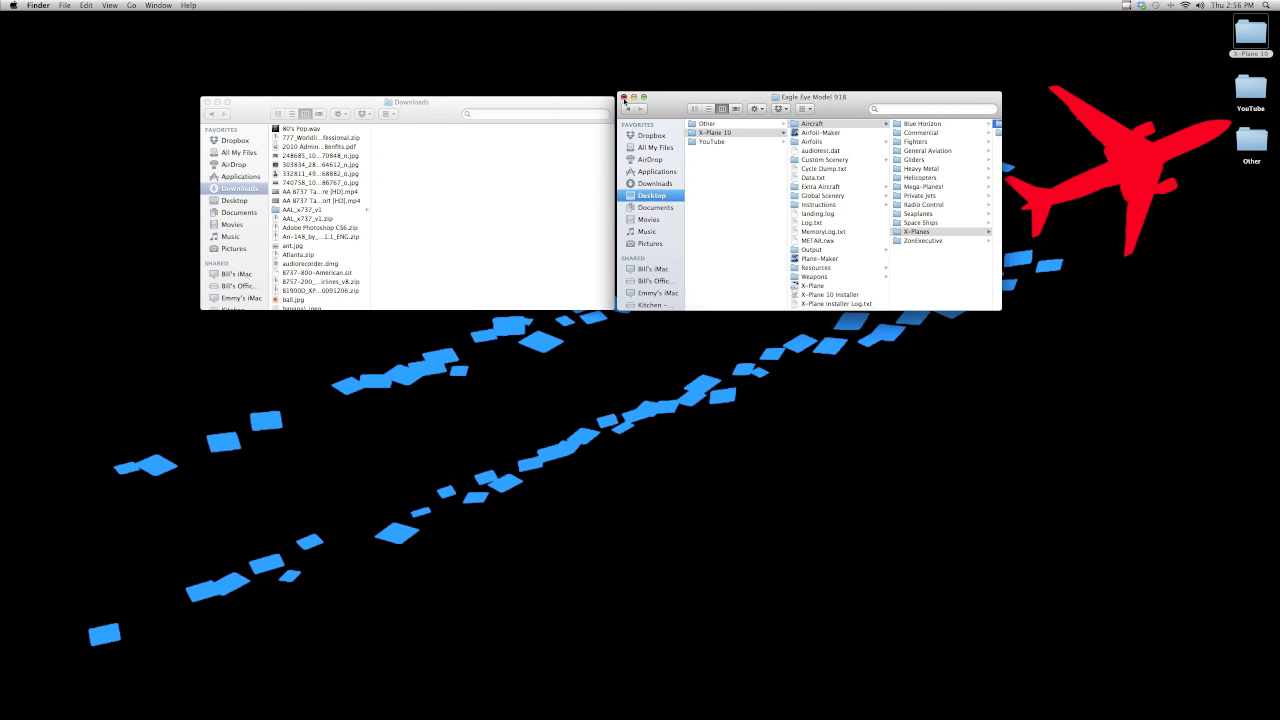
left_click(624, 97)
Close the Downloads Finder window and return to the X-Plane.org Downloads listing in Chrome.
left_click(207, 102)
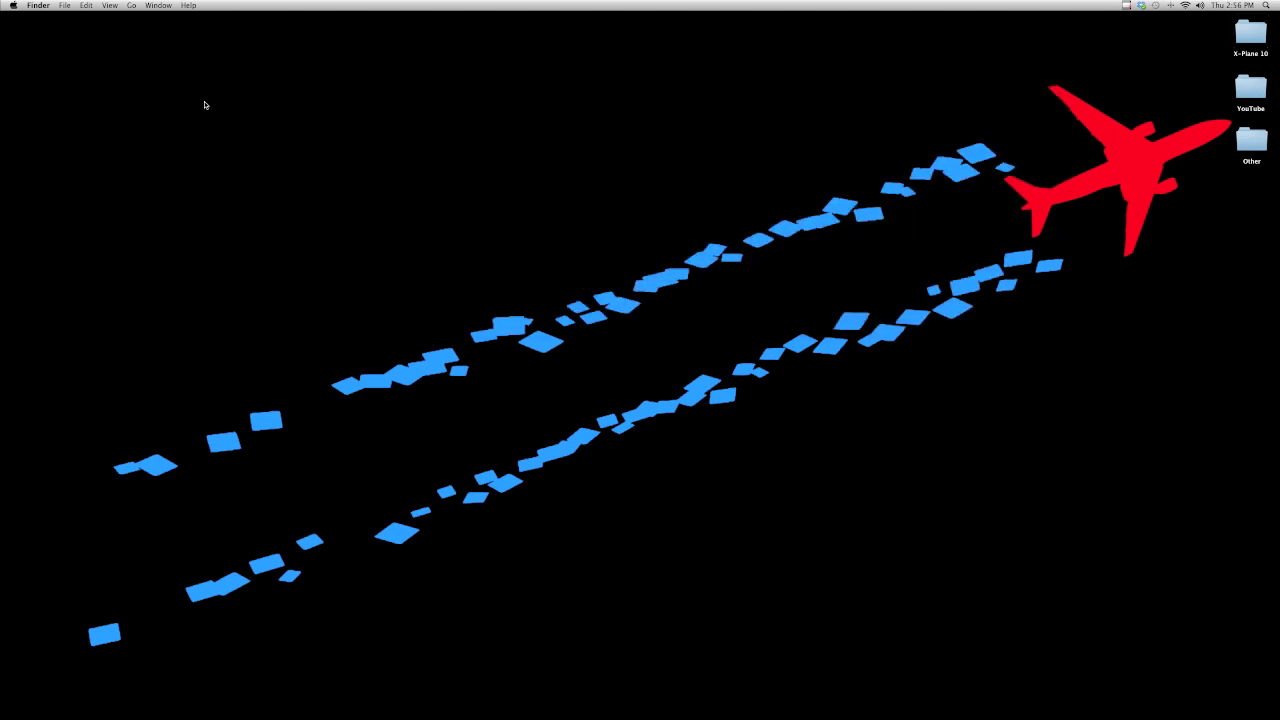
left_click(437, 690)
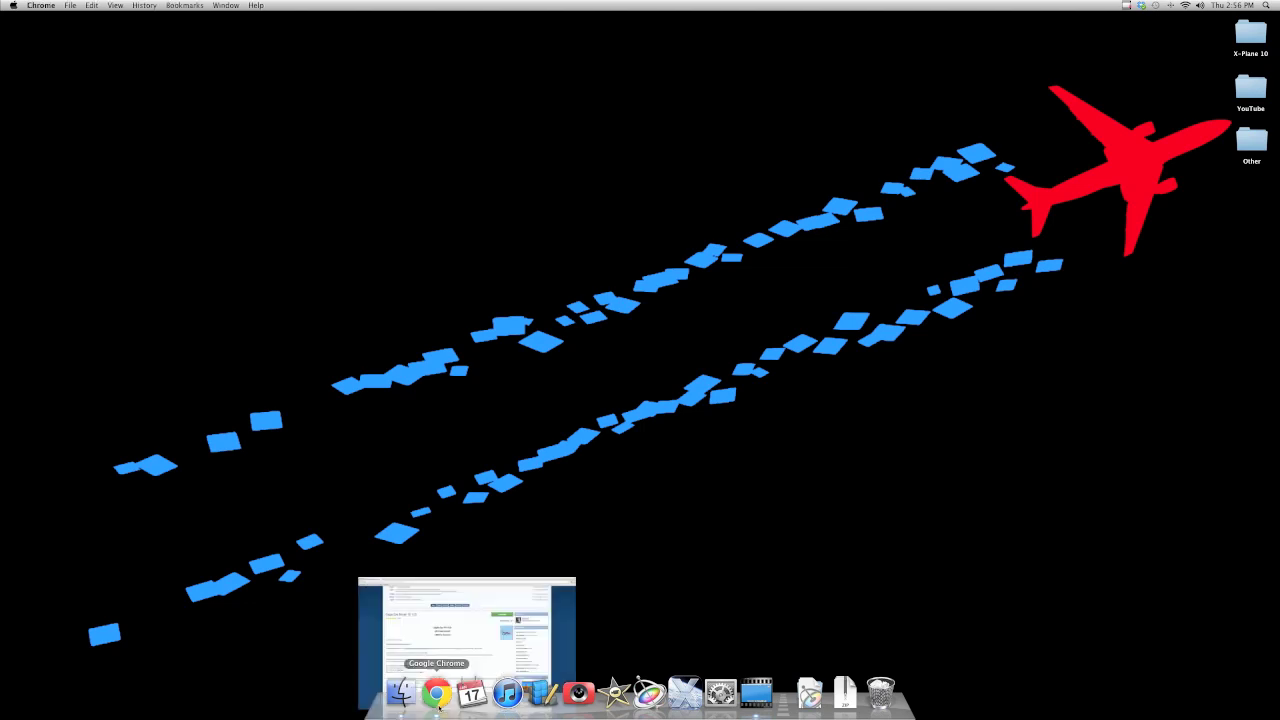
scroll(26, 93, "up", 3)
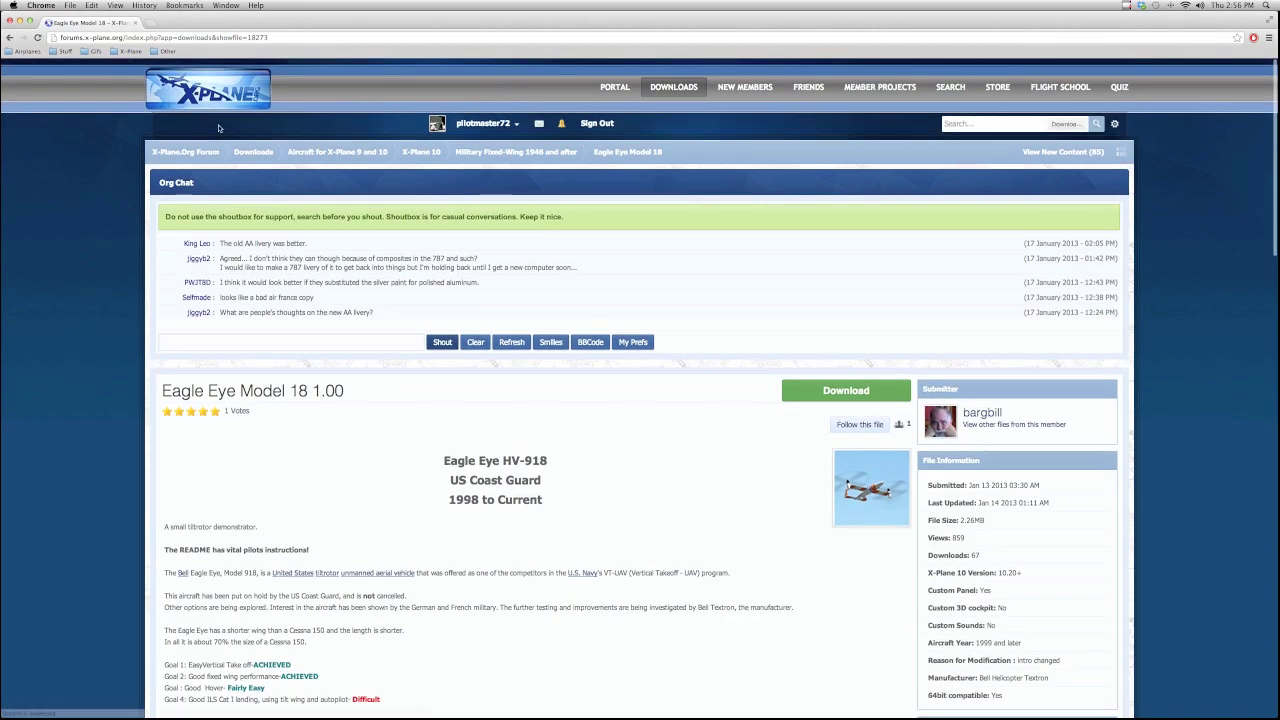
left_click(257, 157)
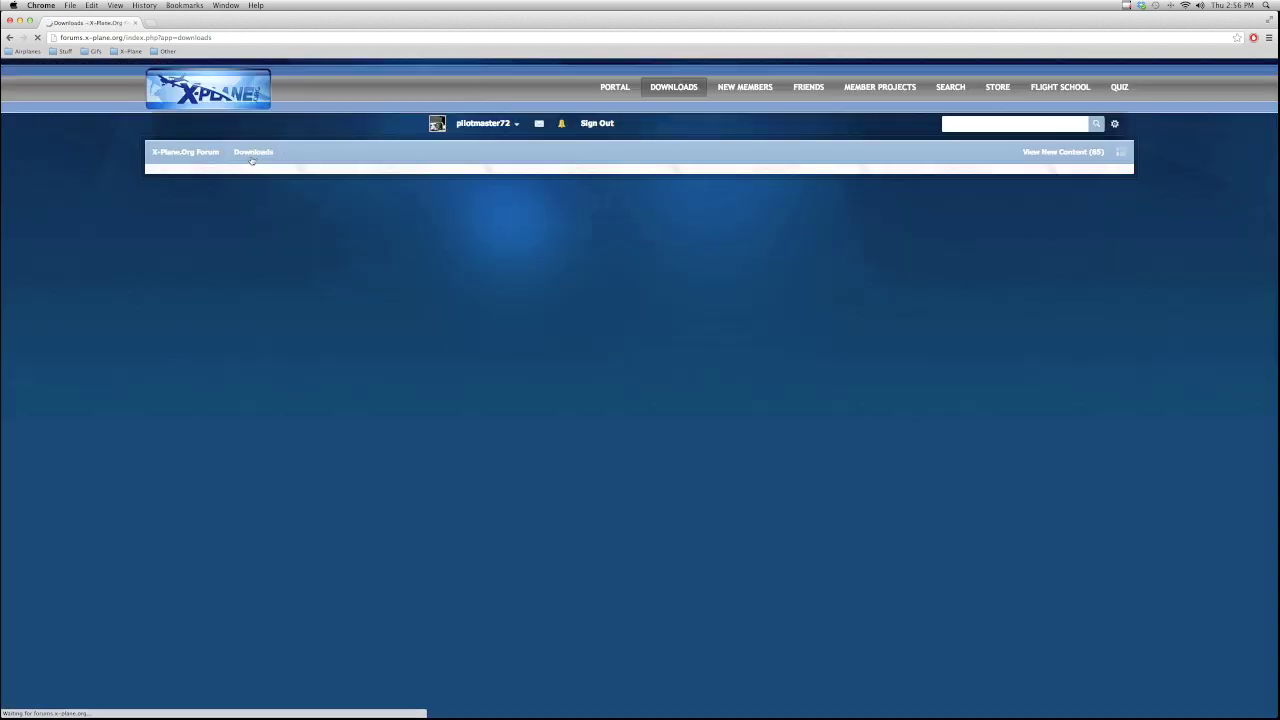
scroll(187, 443, "down", 1)
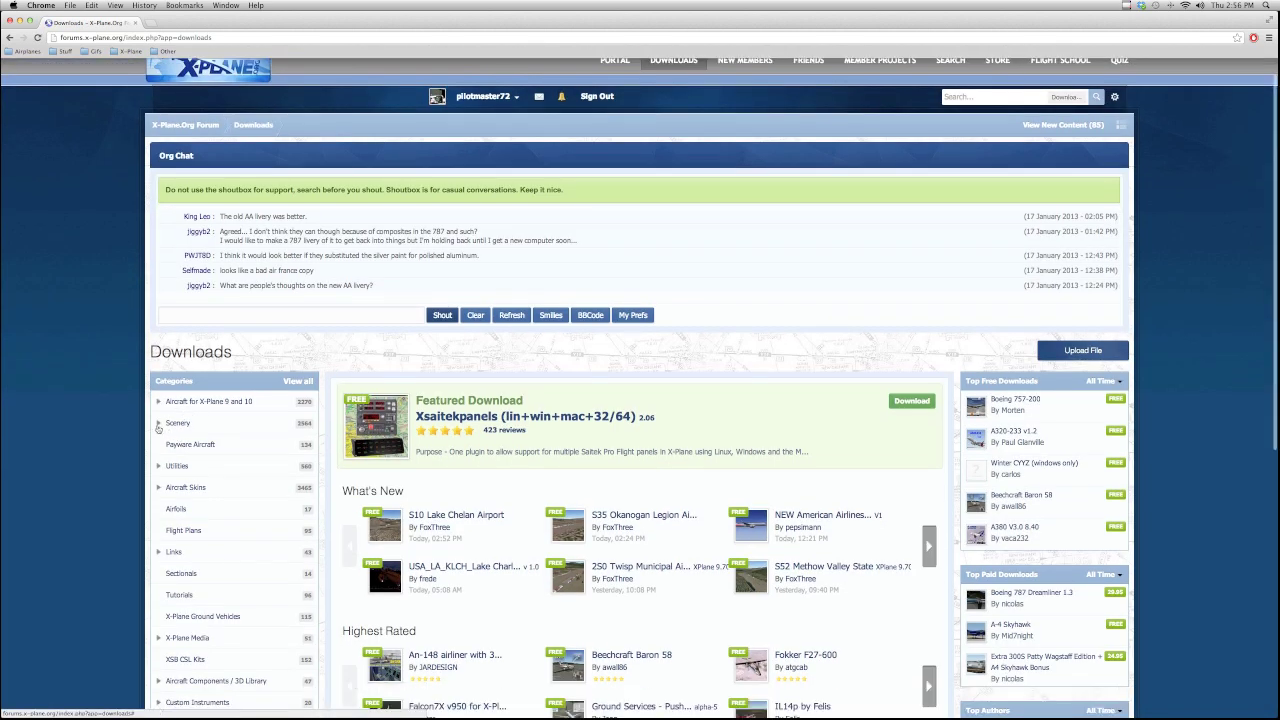
Open the EINN - Shannon Airport V2 page from Scenery > Scenery Packages (ENV).
left_click(158, 424)
scroll(158, 427, "down", 2)
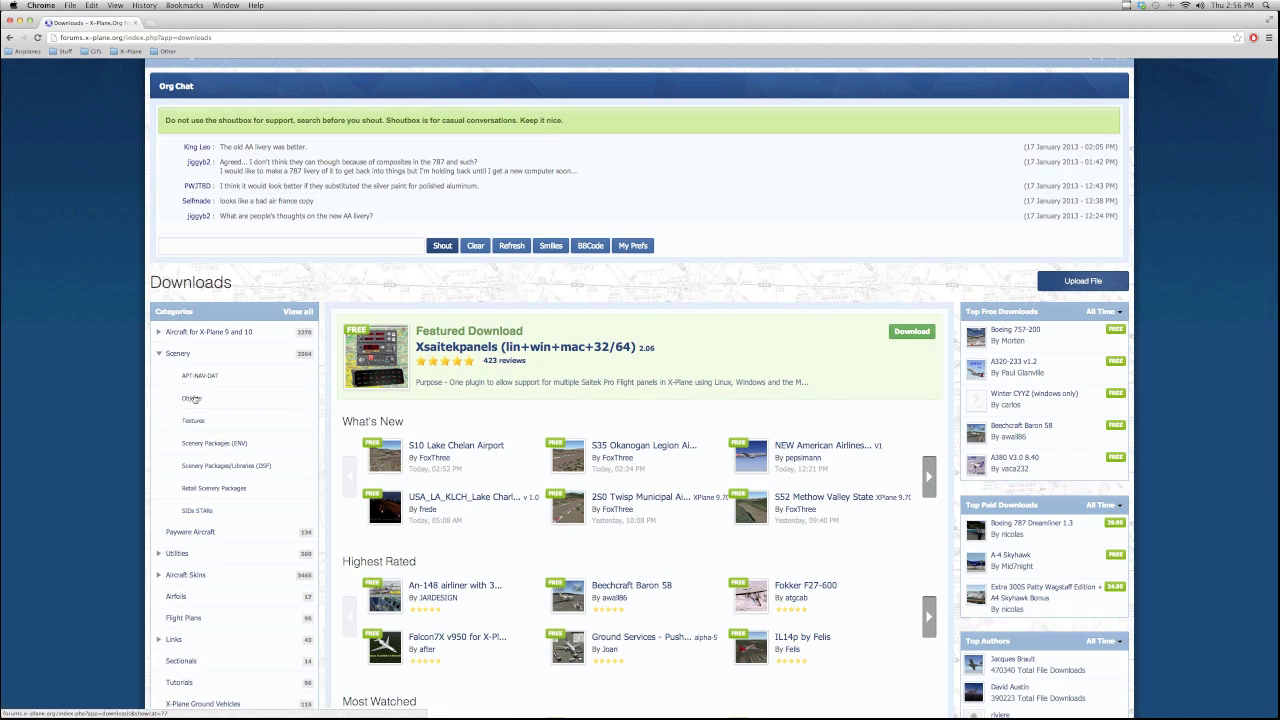
left_click(204, 444)
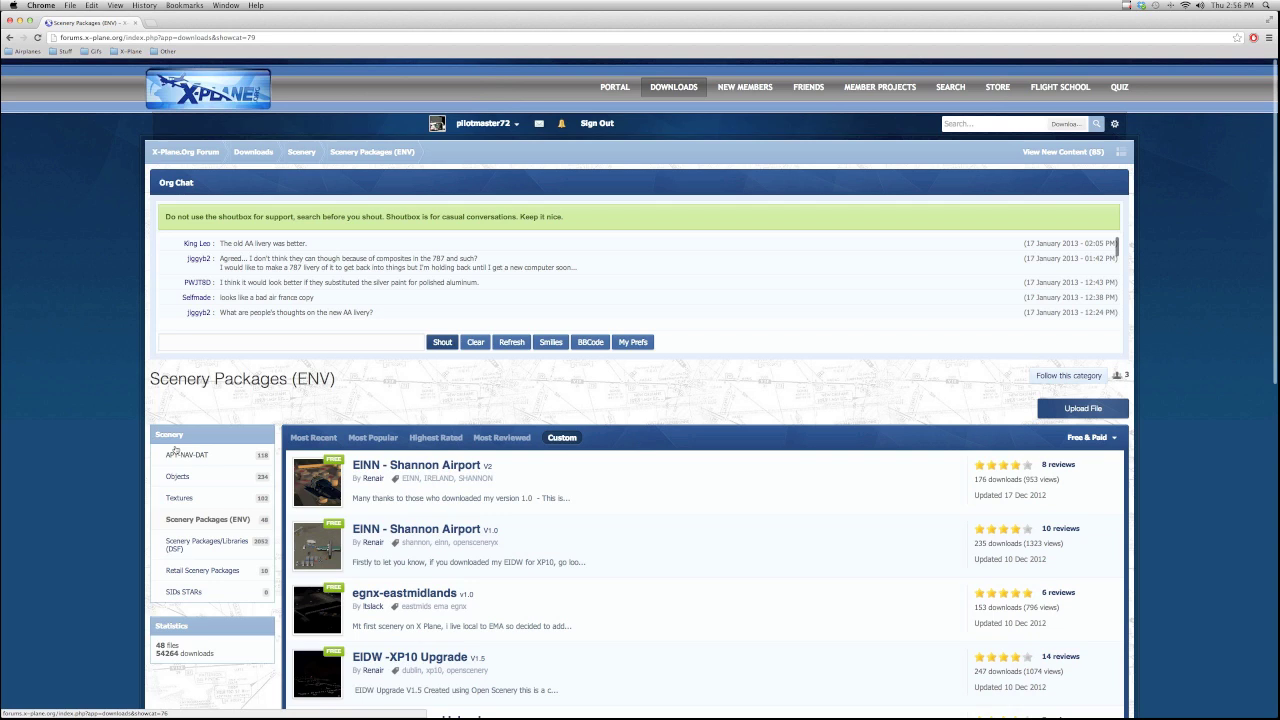
scroll(386, 352, "down", 3)
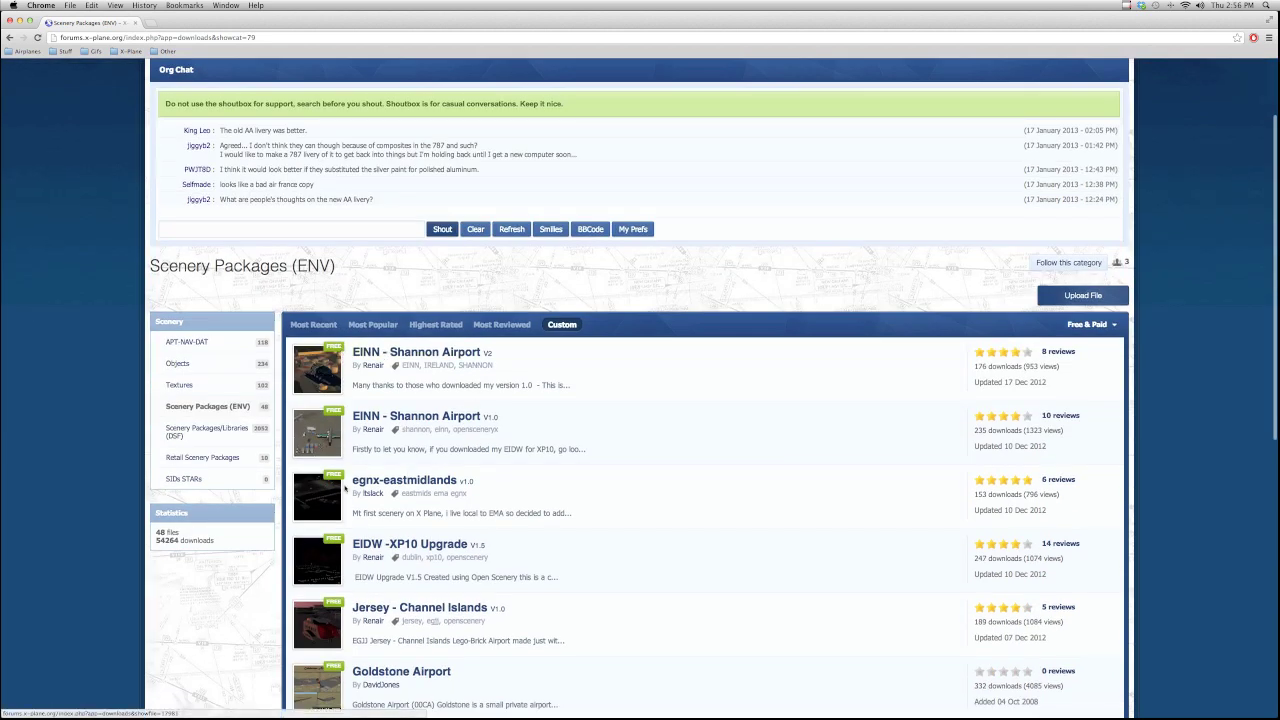
scroll(487, 538, "down", 1)
left_click(410, 347)
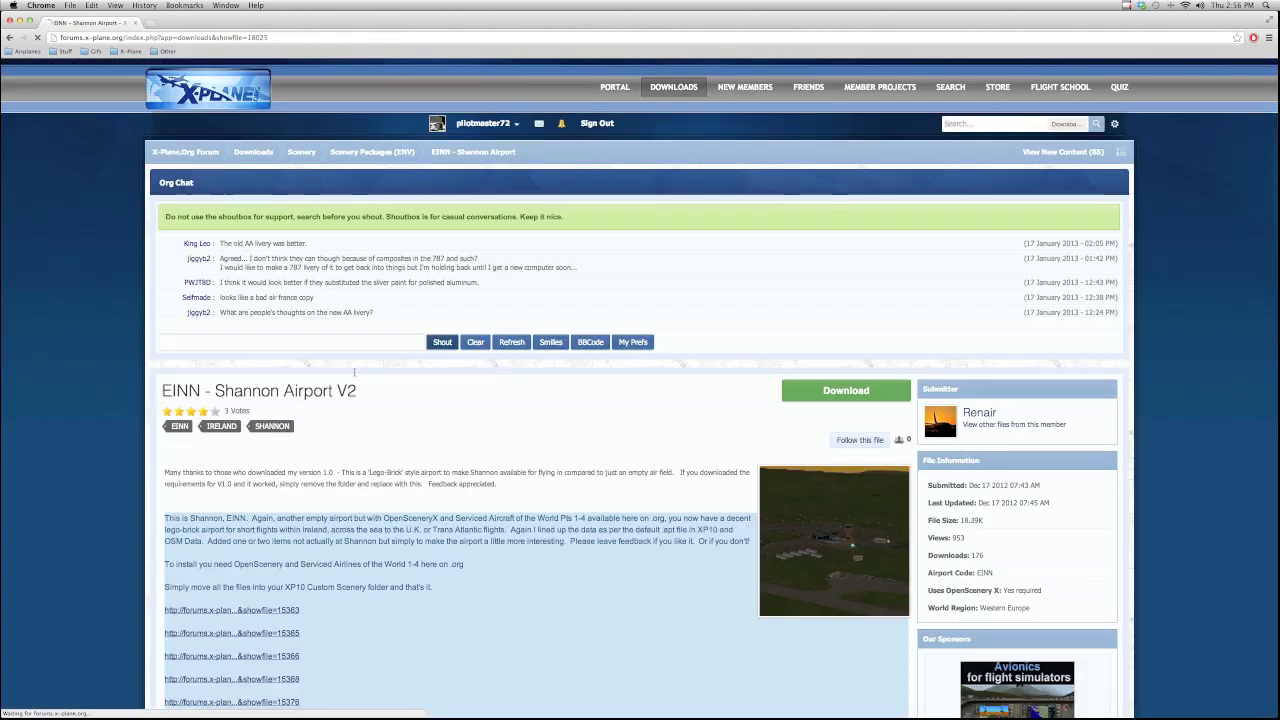
Page through the EINN - Shannon Airport V2 screenshots in the enlarged viewer.
scroll(833, 561, "down", 3)
left_click(838, 417)
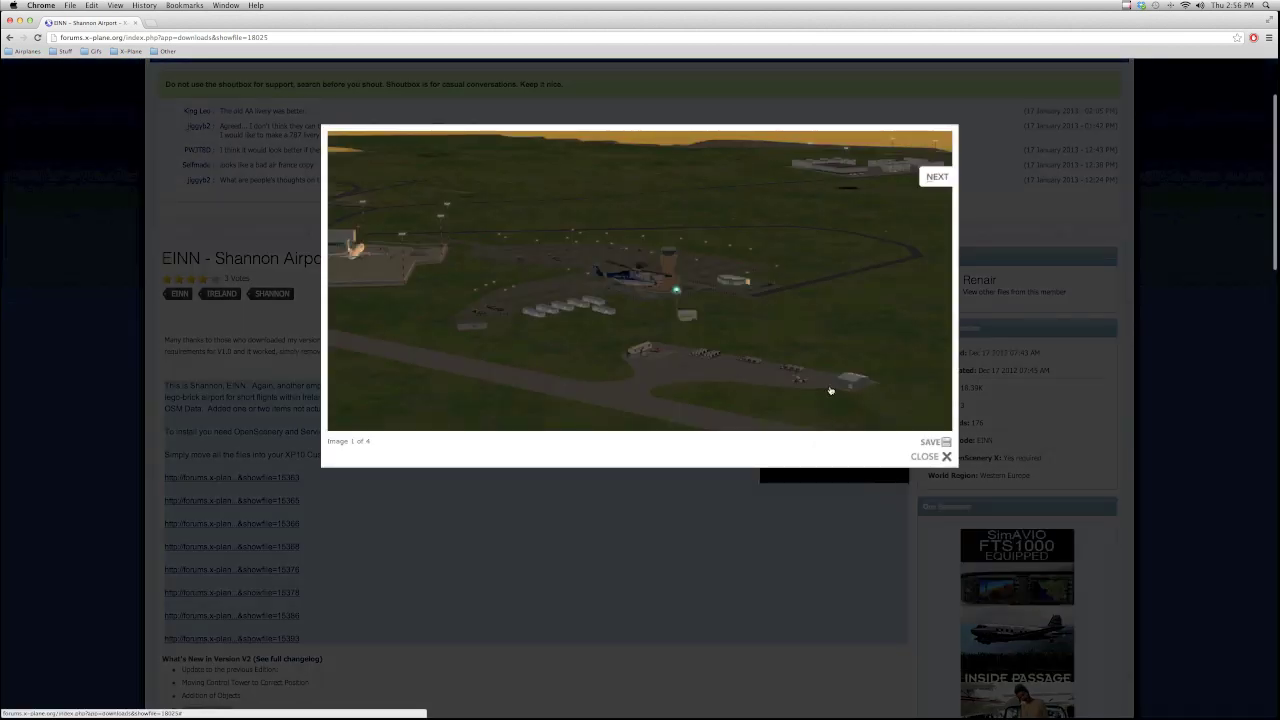
mouse_move(906, 292)
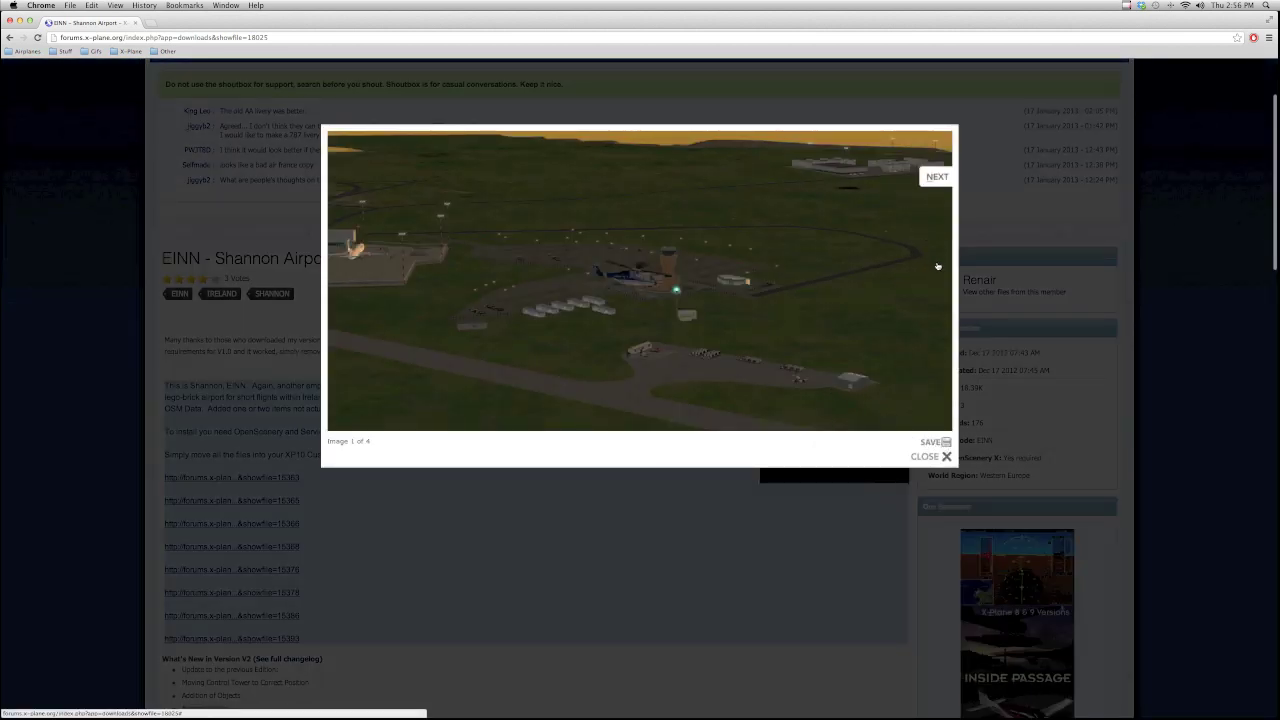
scroll(937, 264, "down", 1)
left_click(939, 266)
left_click(939, 266)
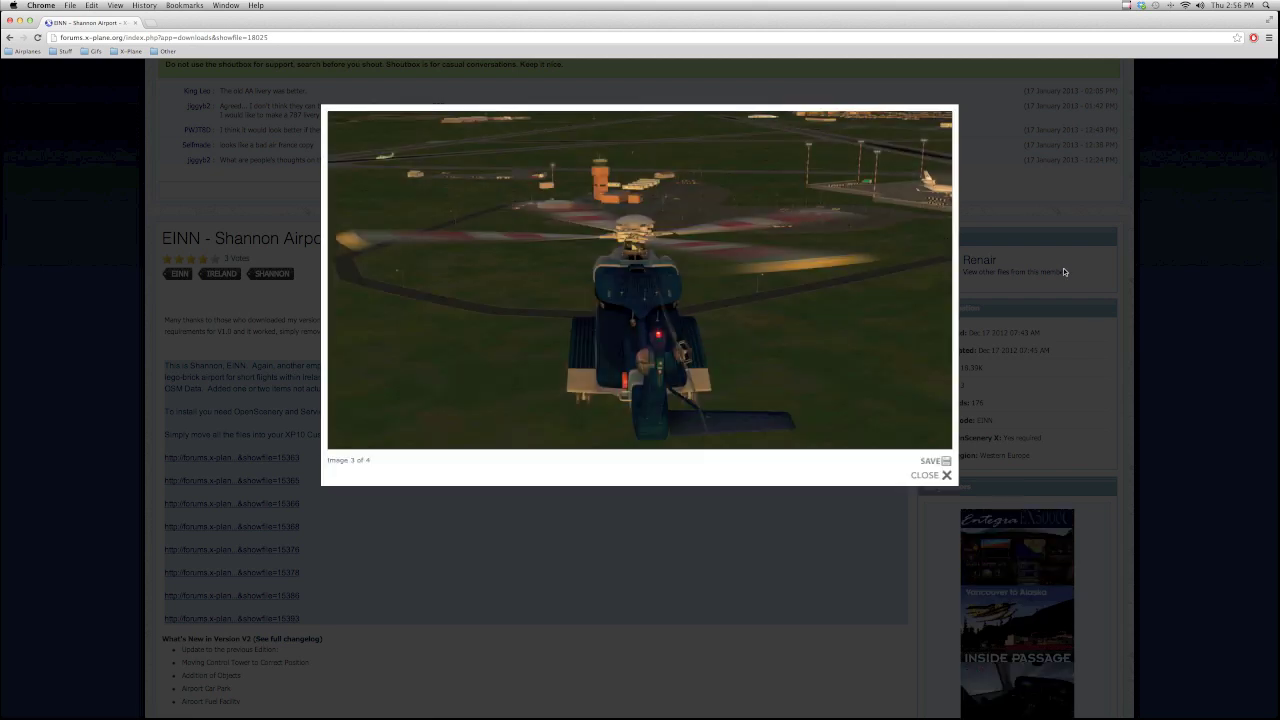
left_click(939, 266)
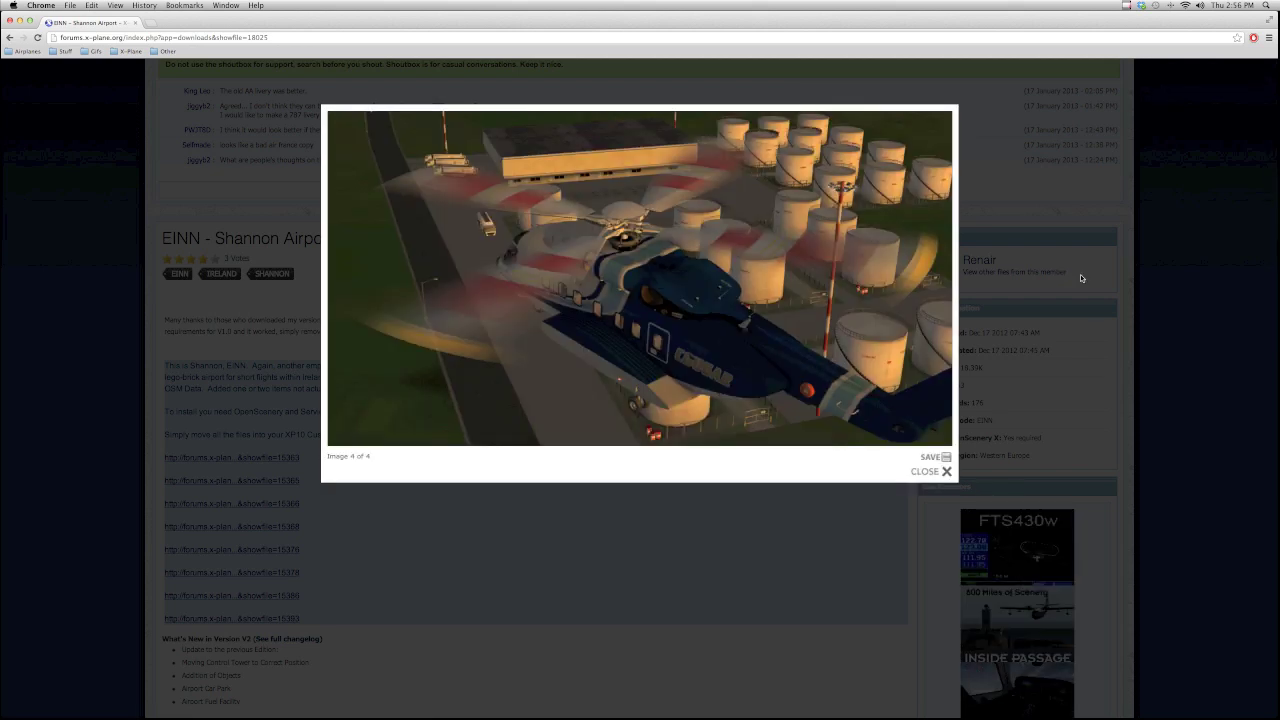
left_click(946, 471)
Download the Shannon Airport scenery as Shannon.zip.
scroll(700, 427, "down", 5)
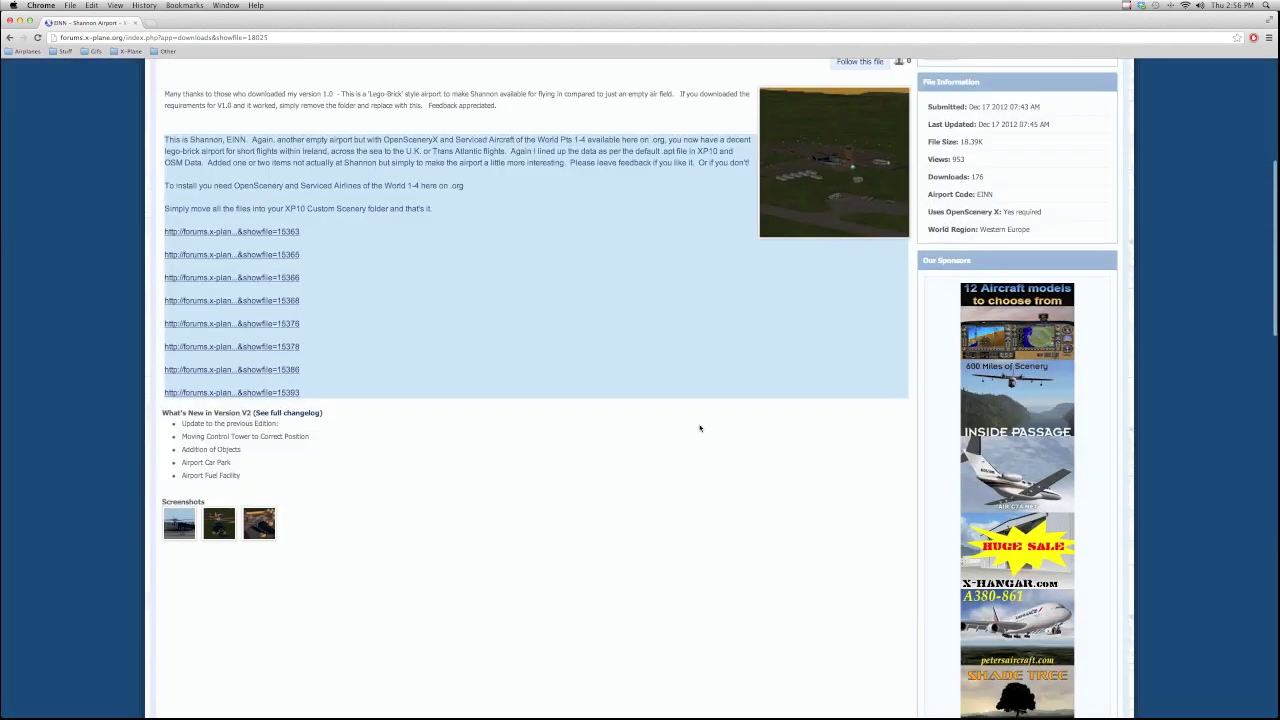
scroll(378, 462, "up", 5)
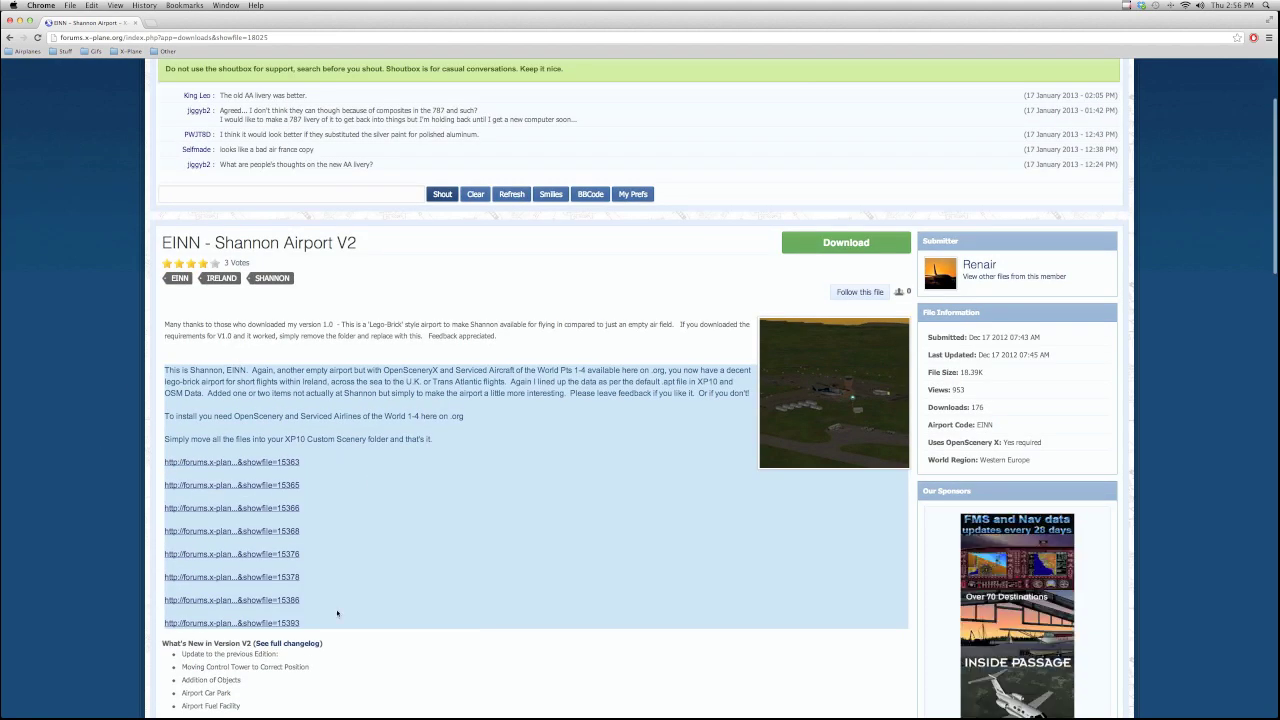
scroll(330, 577, "down", 3)
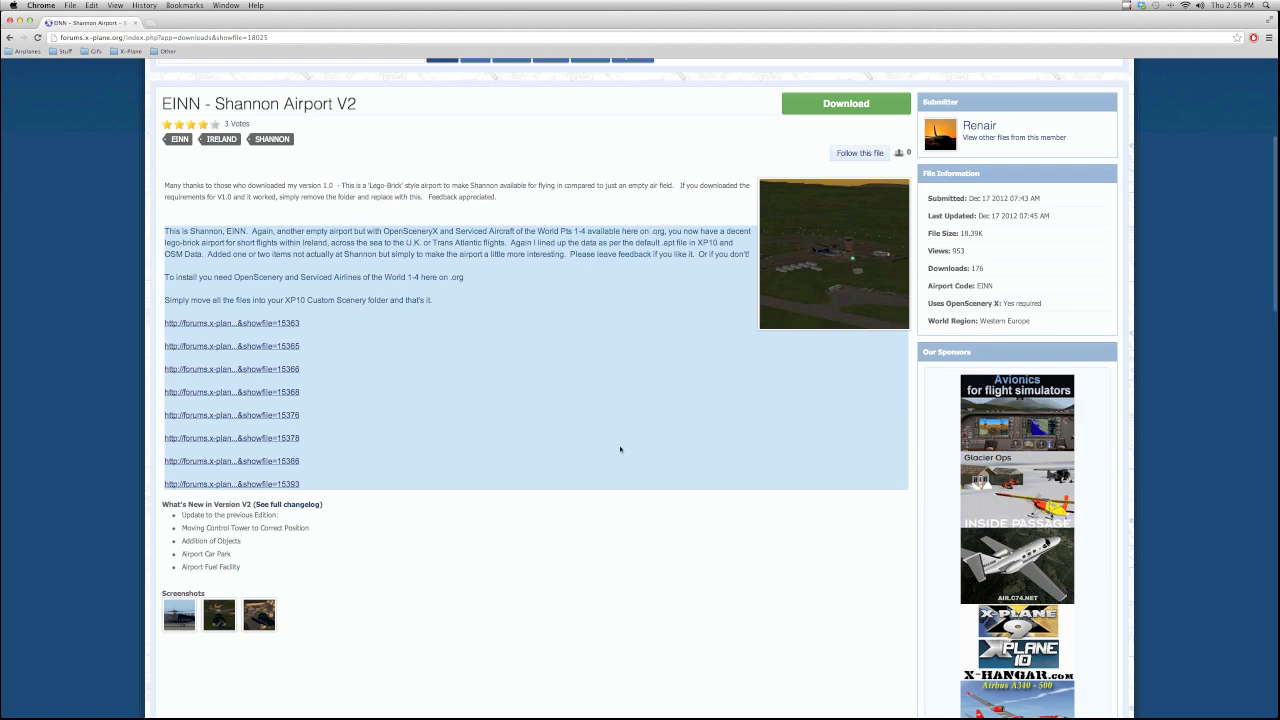
left_click(840, 104)
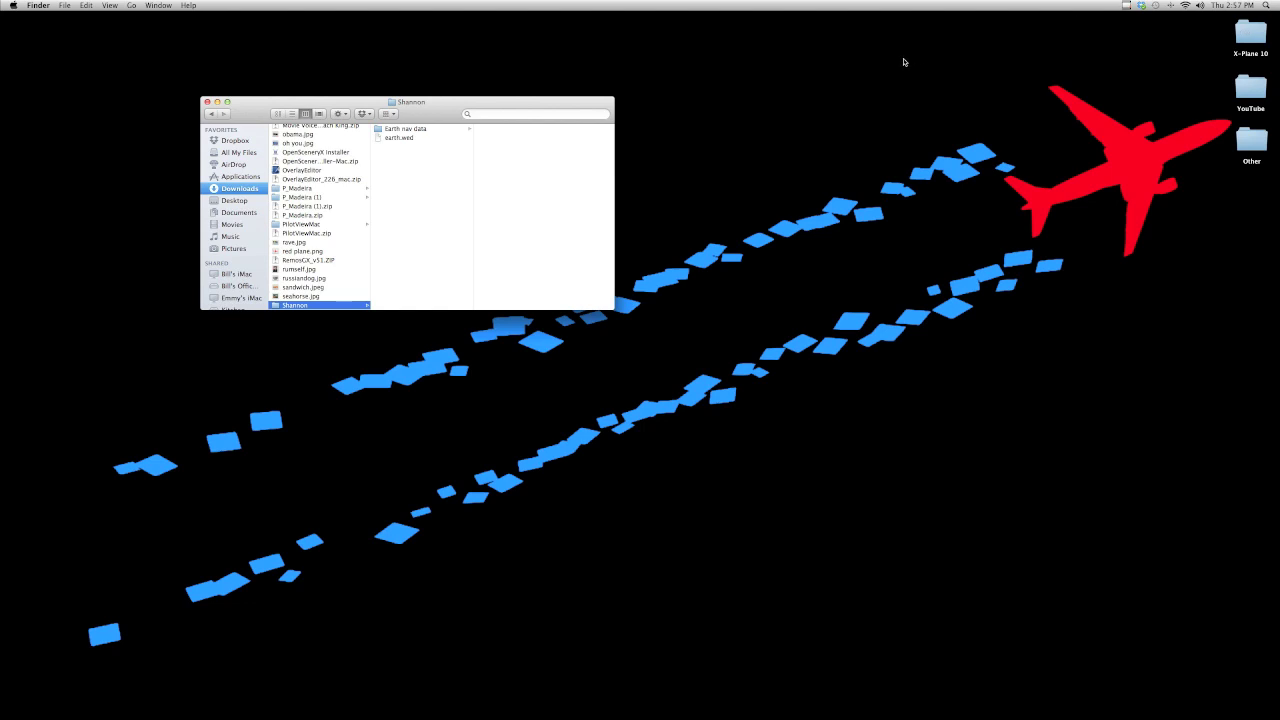
Inspect the +50-010 tile files inside Shannon's Earth nav data folder.
left_click(426, 128)
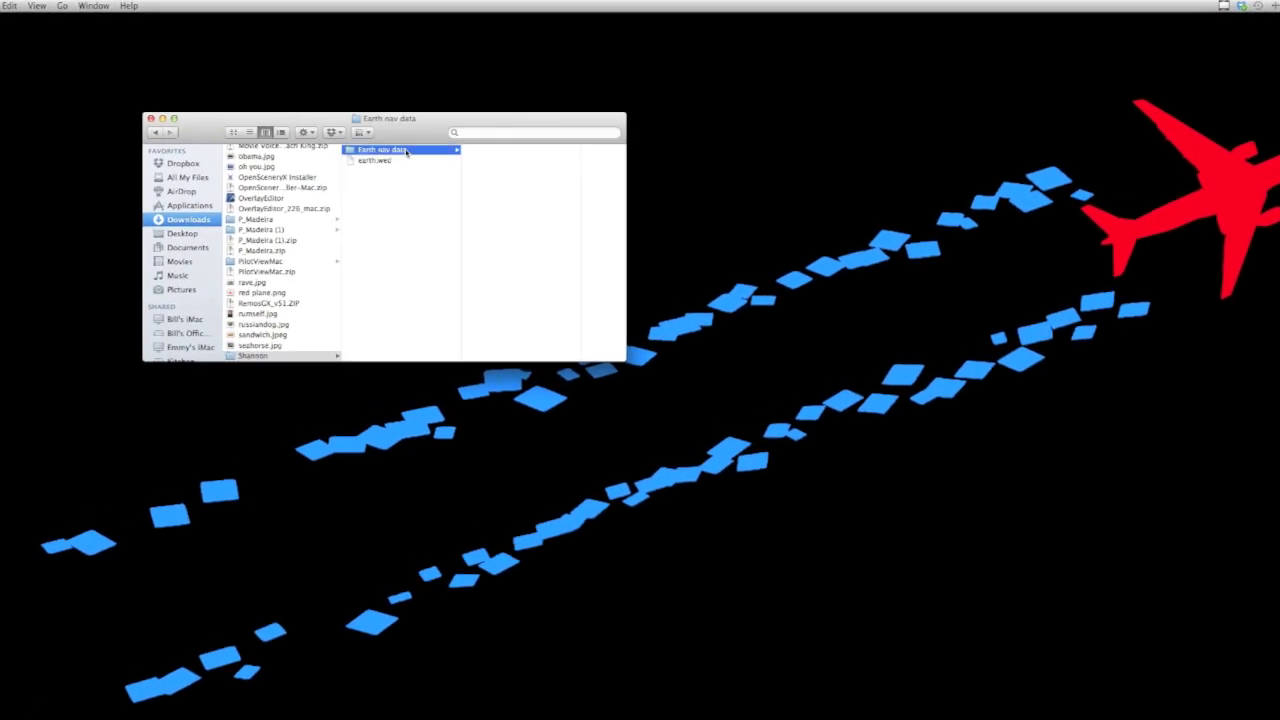
left_click(490, 150)
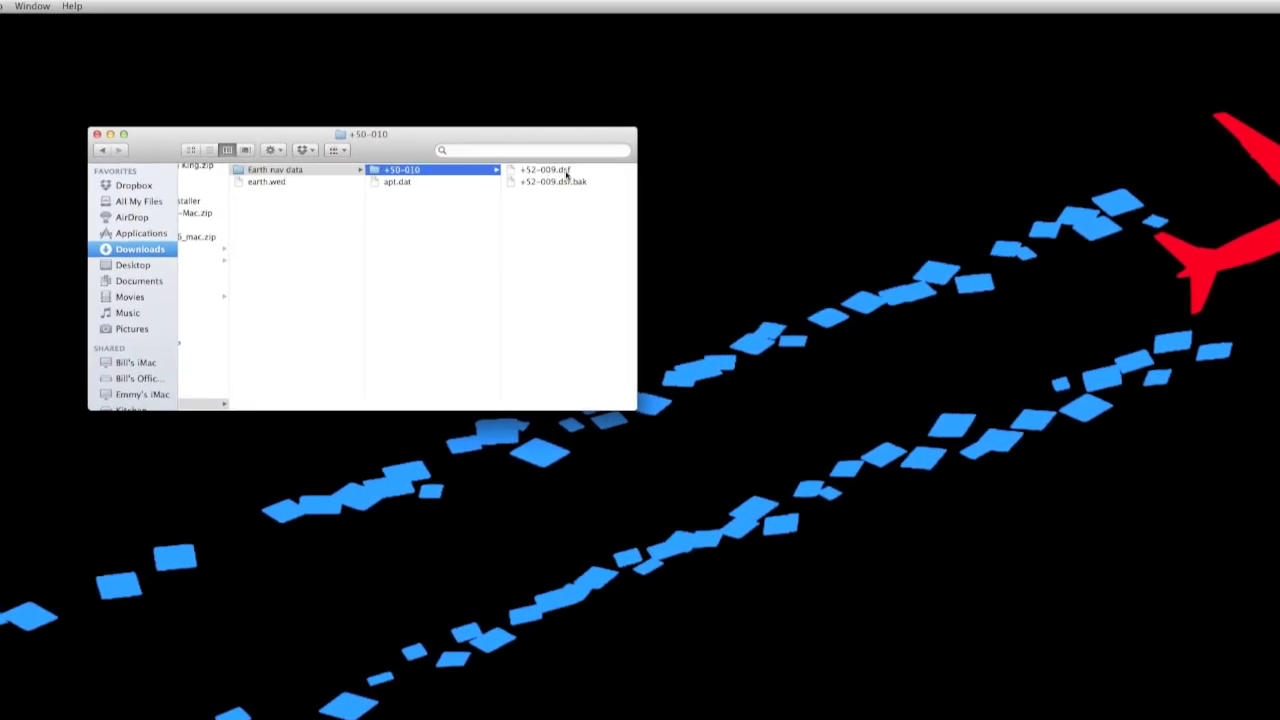
scroll(420, 230, "left", 3)
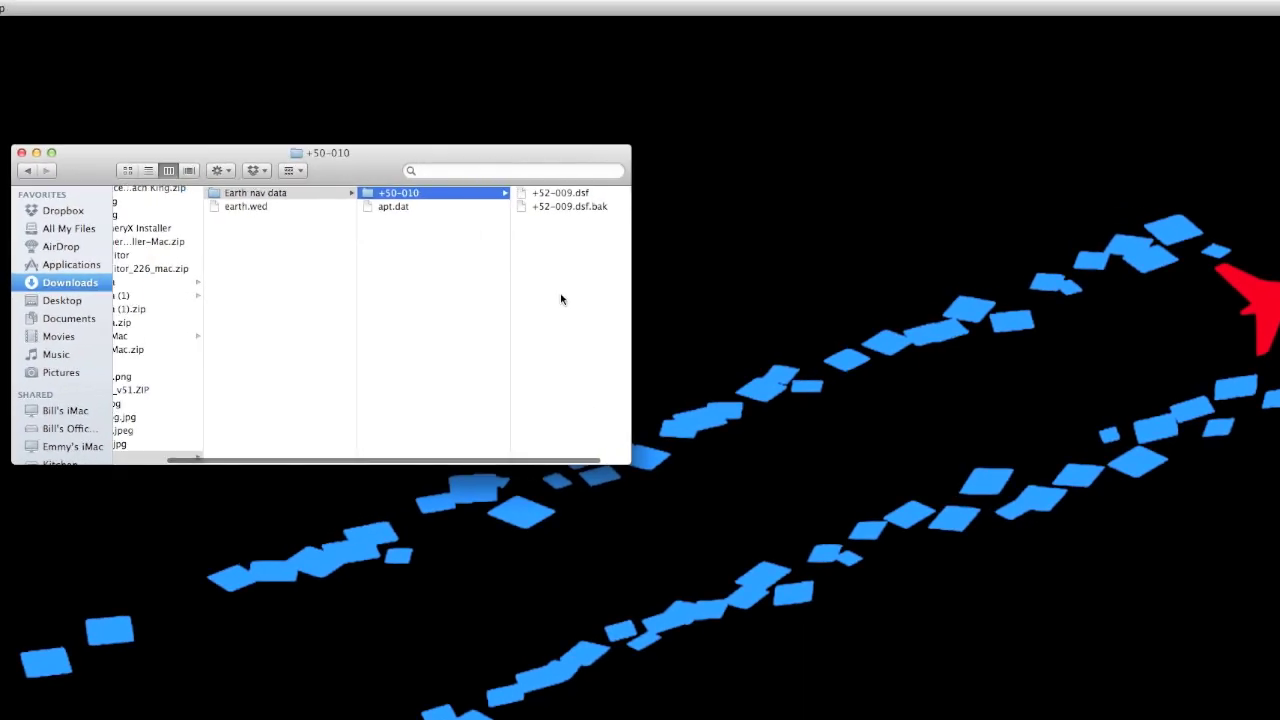
Open X-Plane 10 > Custom Scenery in a new window and drag the Shannon folder into it.
key("super+n")
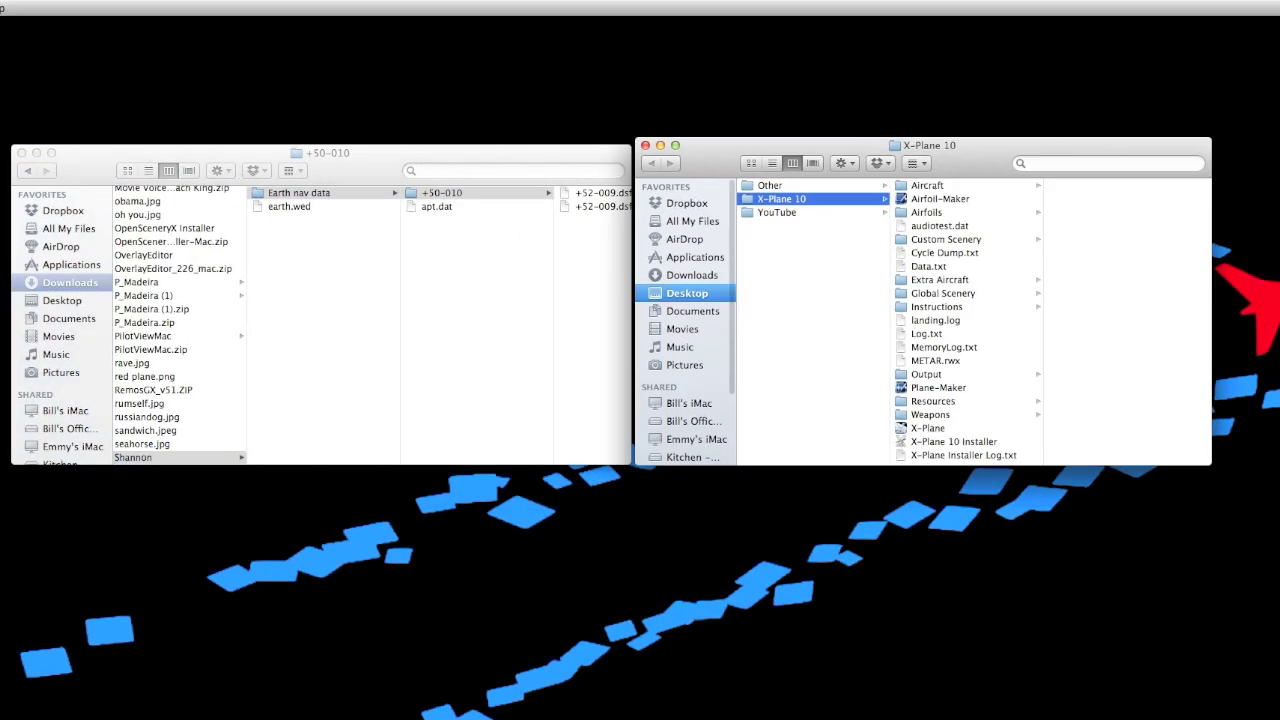
left_click(946, 241)
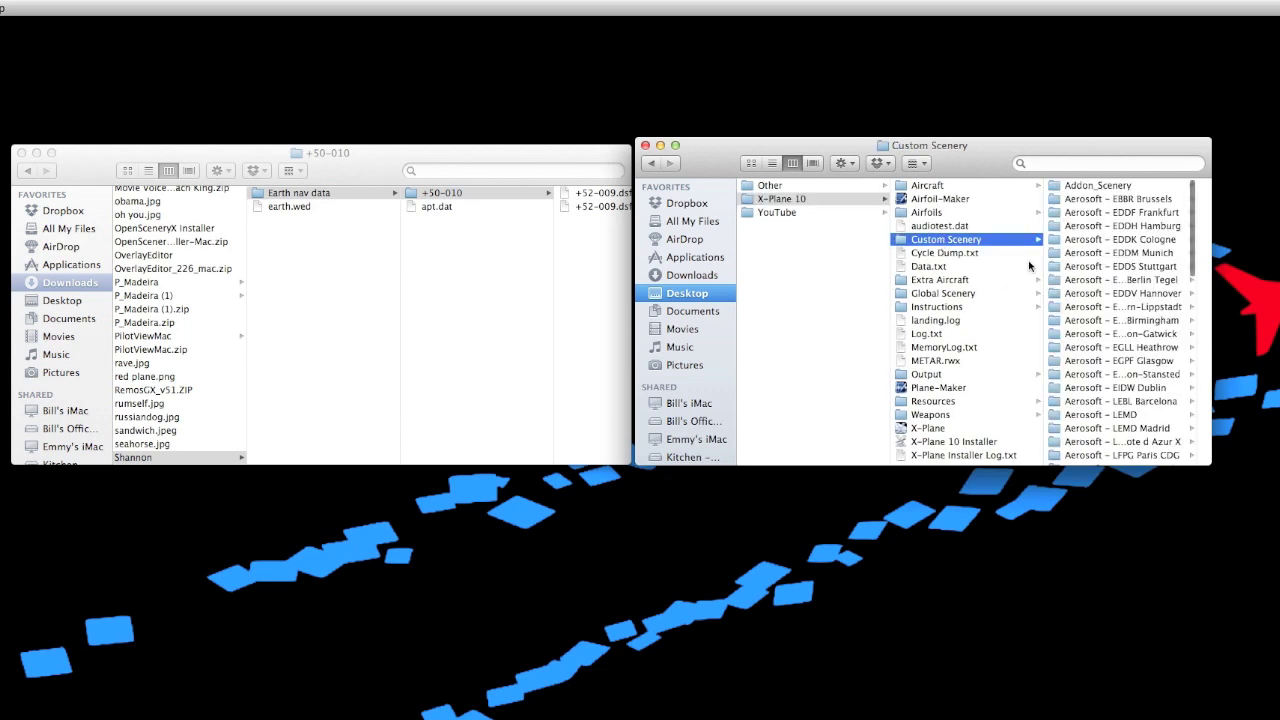
left_click(952, 294)
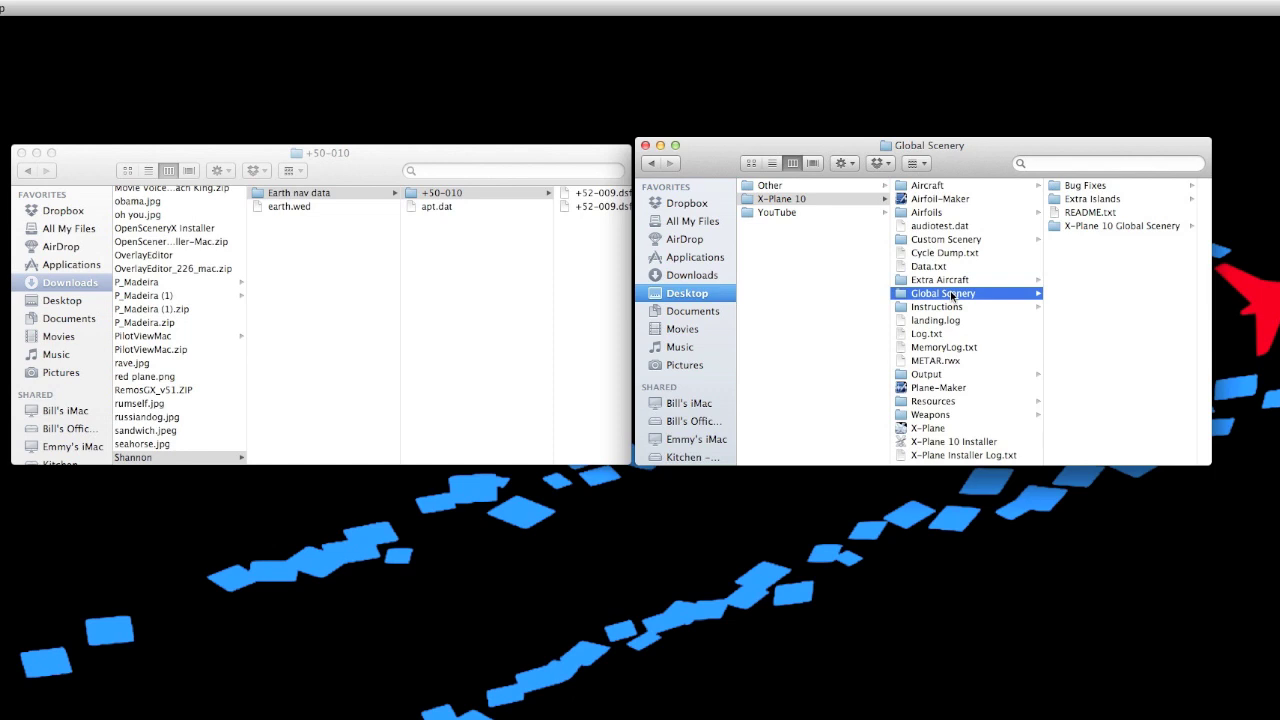
left_click(952, 240)
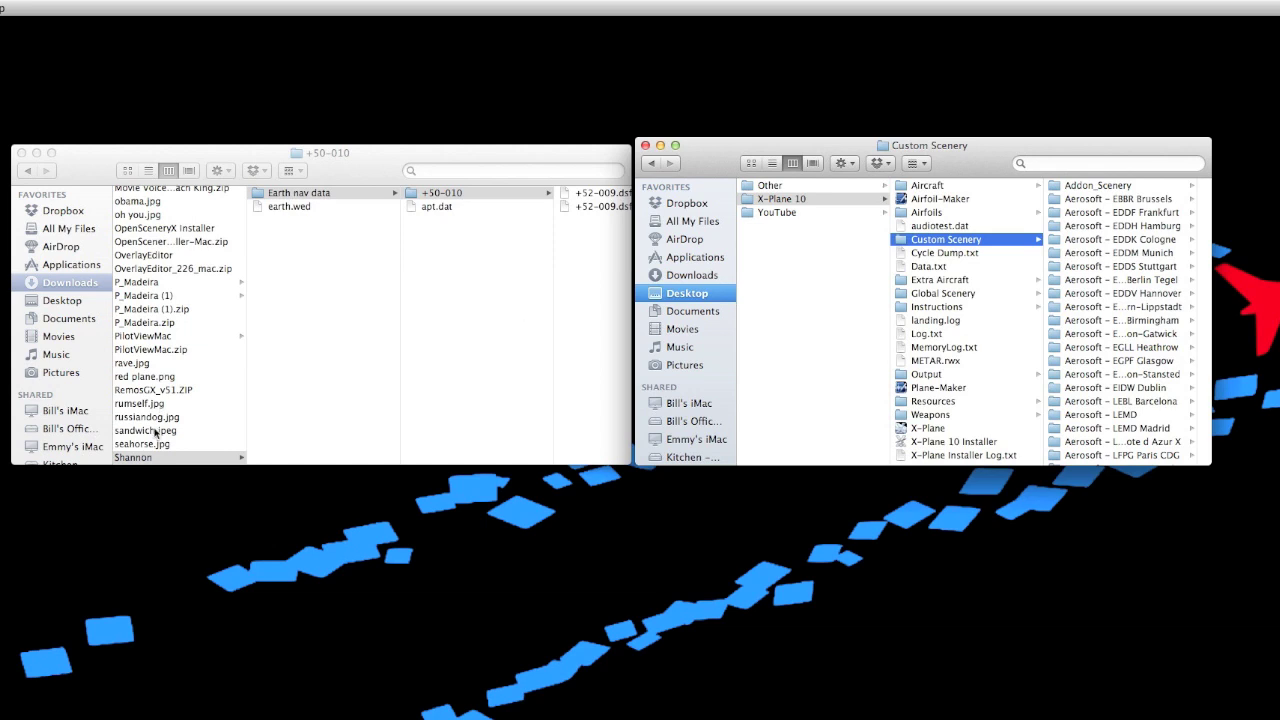
left_click(151, 459)
left_click_drag(151, 459, 968, 246)
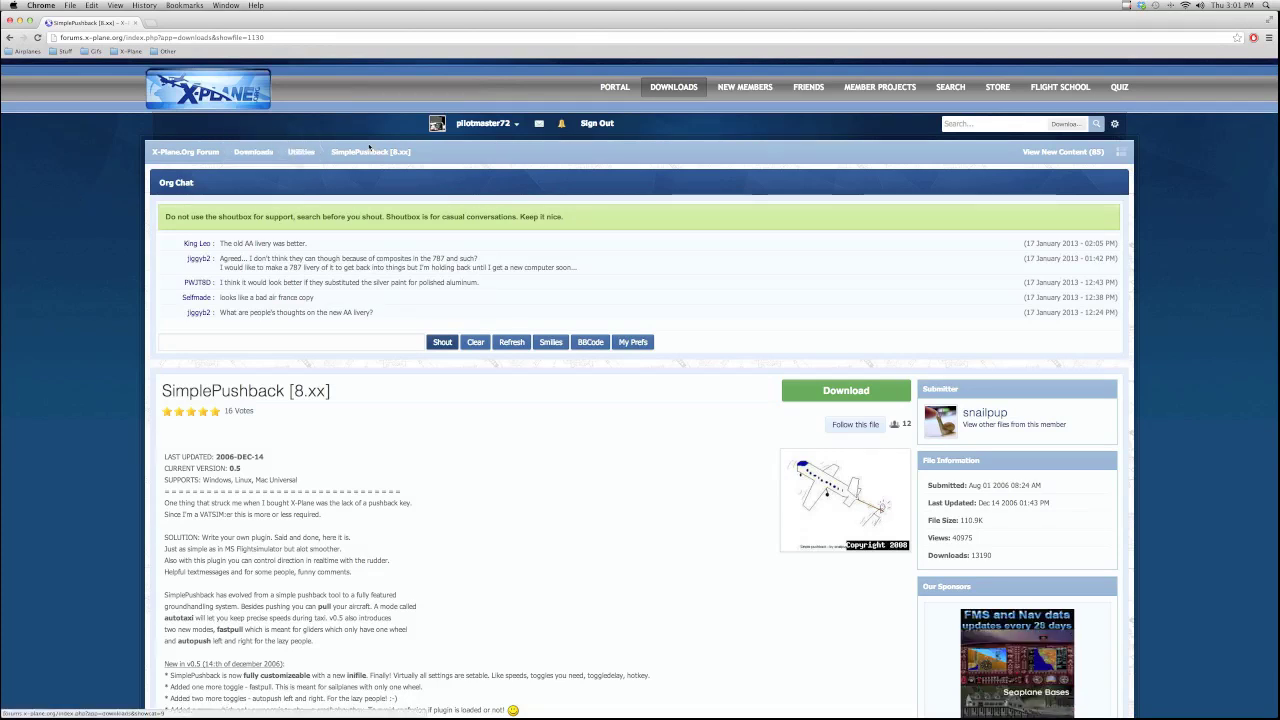
Enlarge and close the SimplePushback screenshot on its file page.
scroll(396, 426, "down", 1)
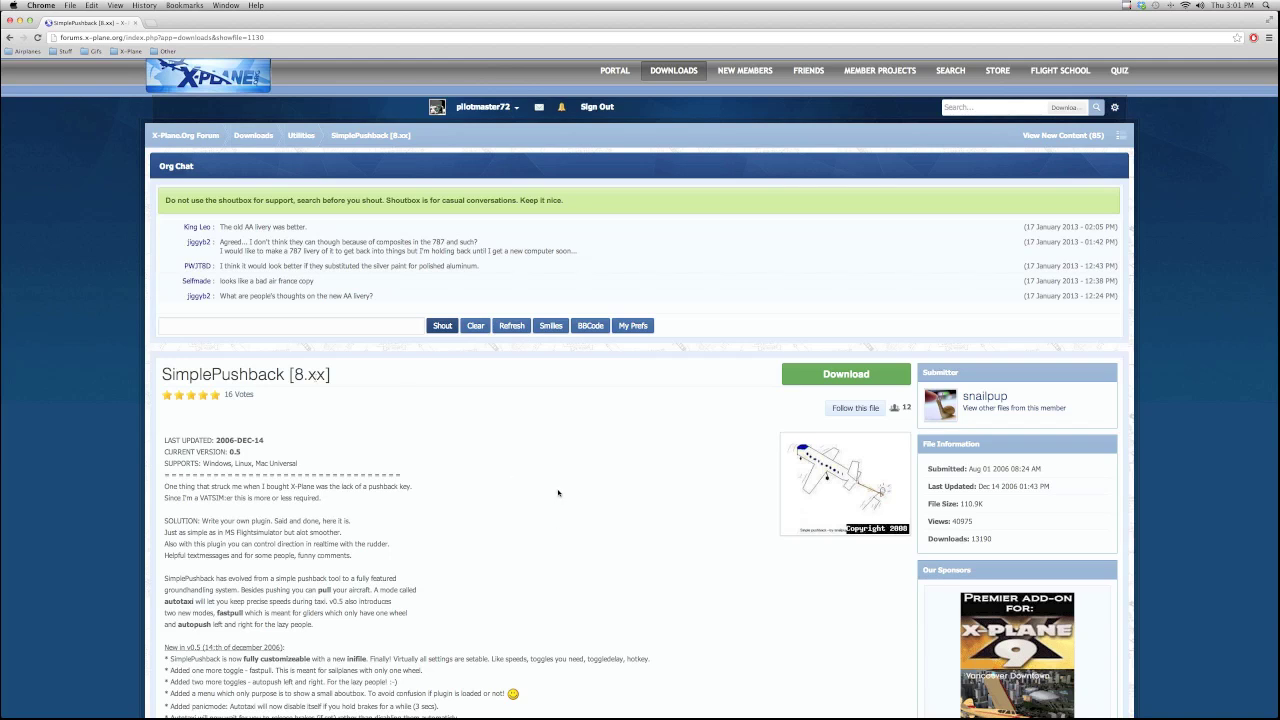
scroll(558, 492, "down", 5)
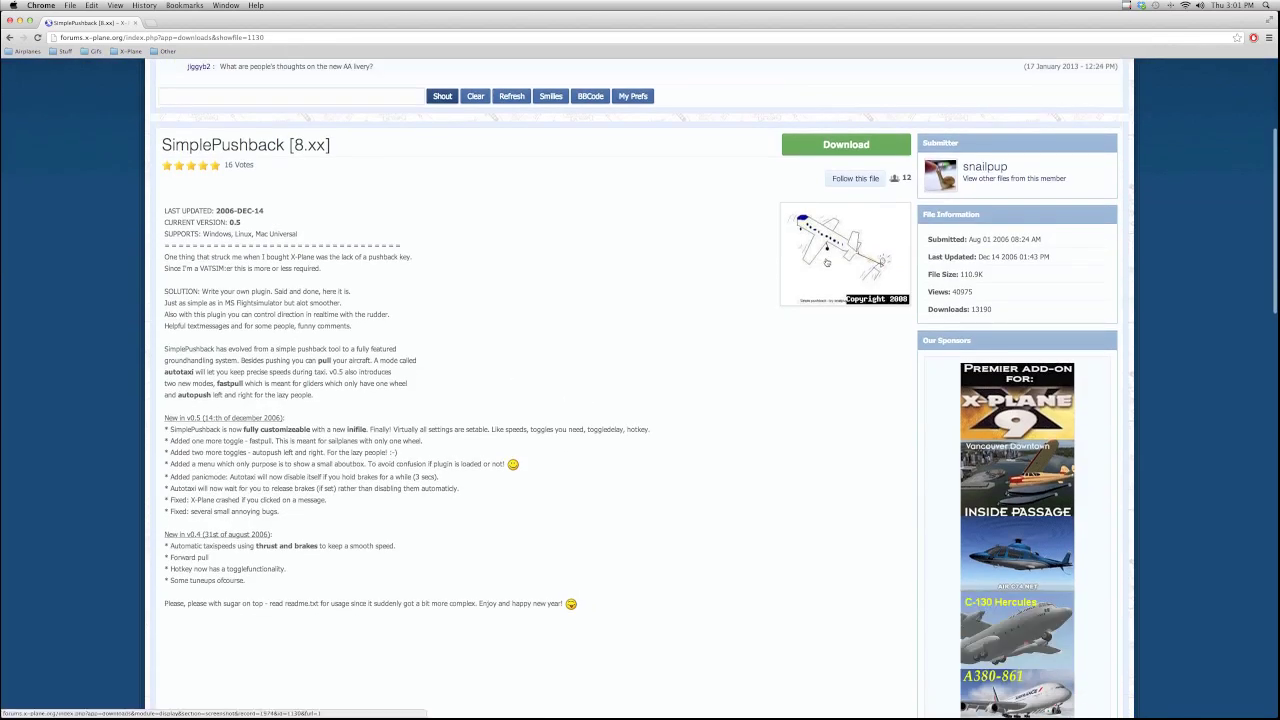
left_click(826, 262)
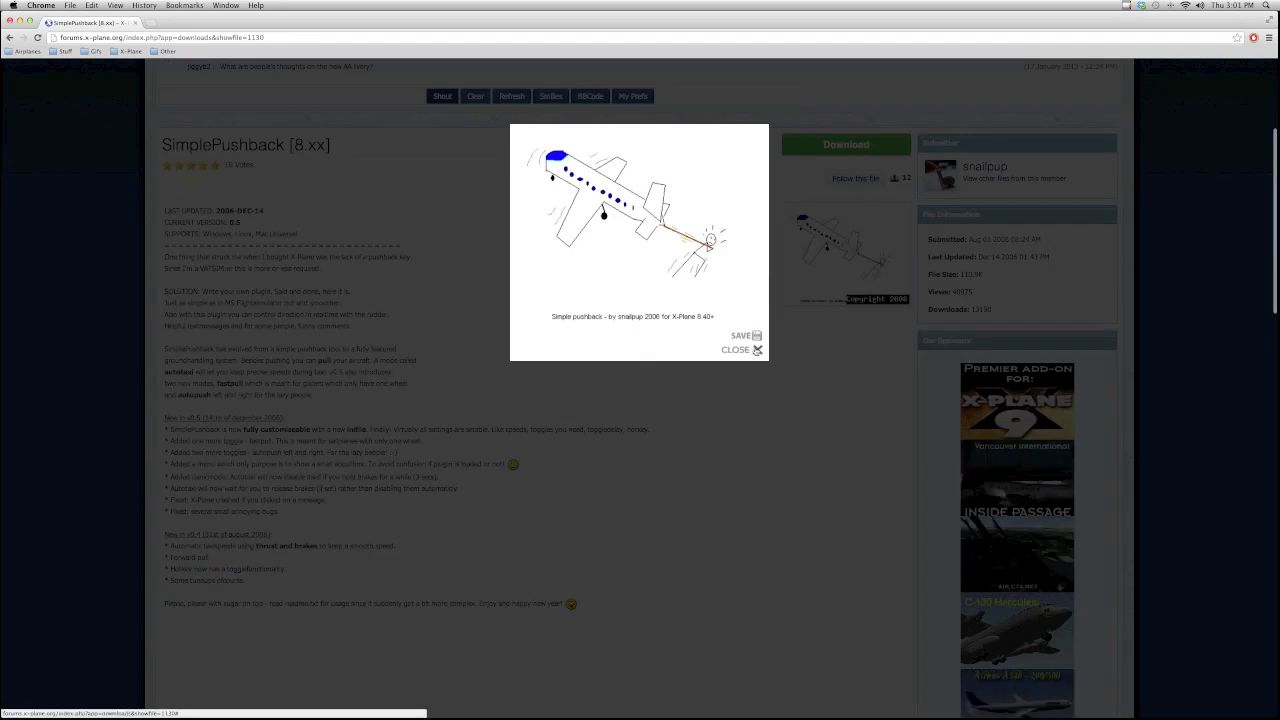
left_click(757, 350)
scroll(625, 361, "down", 3)
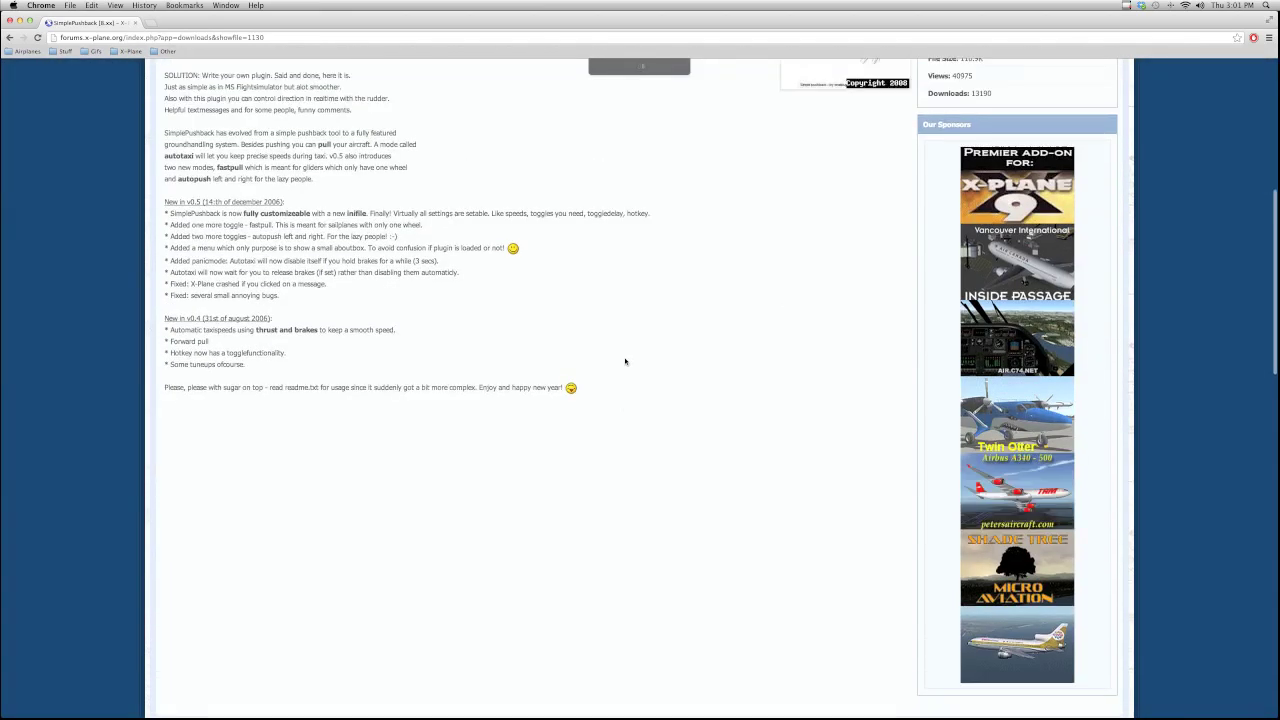
scroll(625, 361, "up", 5)
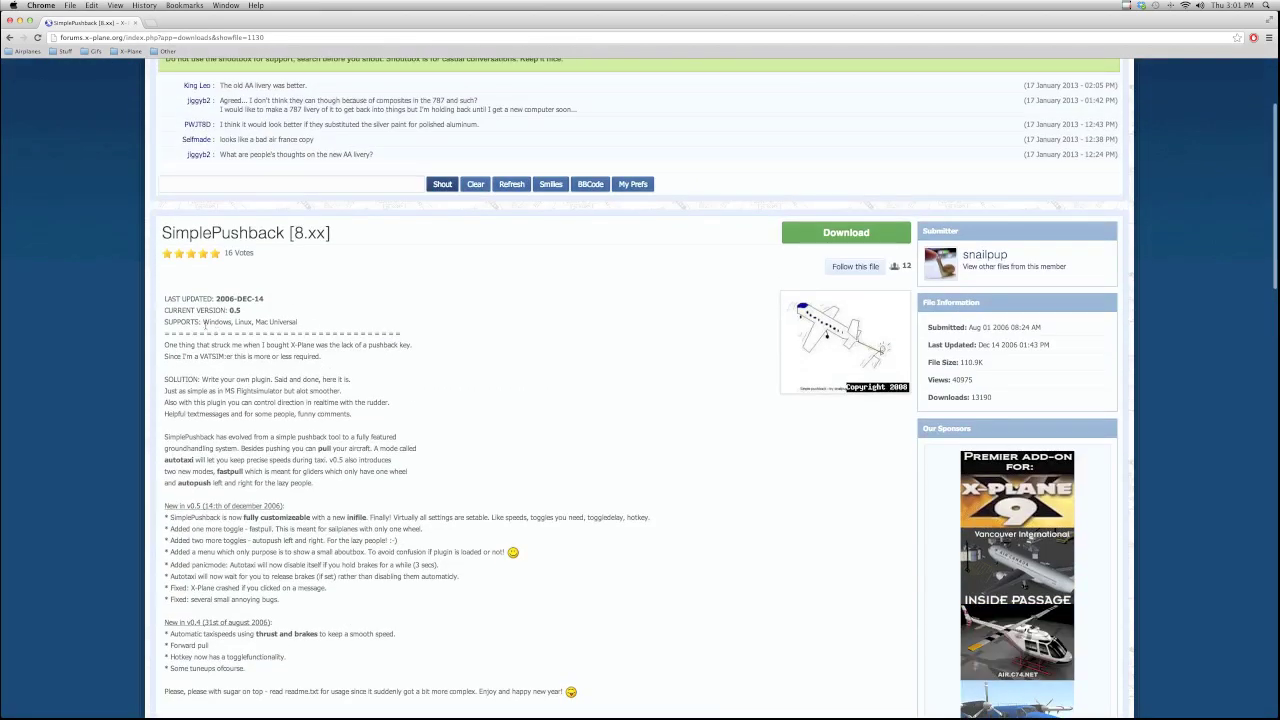
Note the supported platforms (Windows, Linux, Mac Universal), then download and unzip SimplePushback 0.5.
left_click_drag(204, 322, 300, 322)
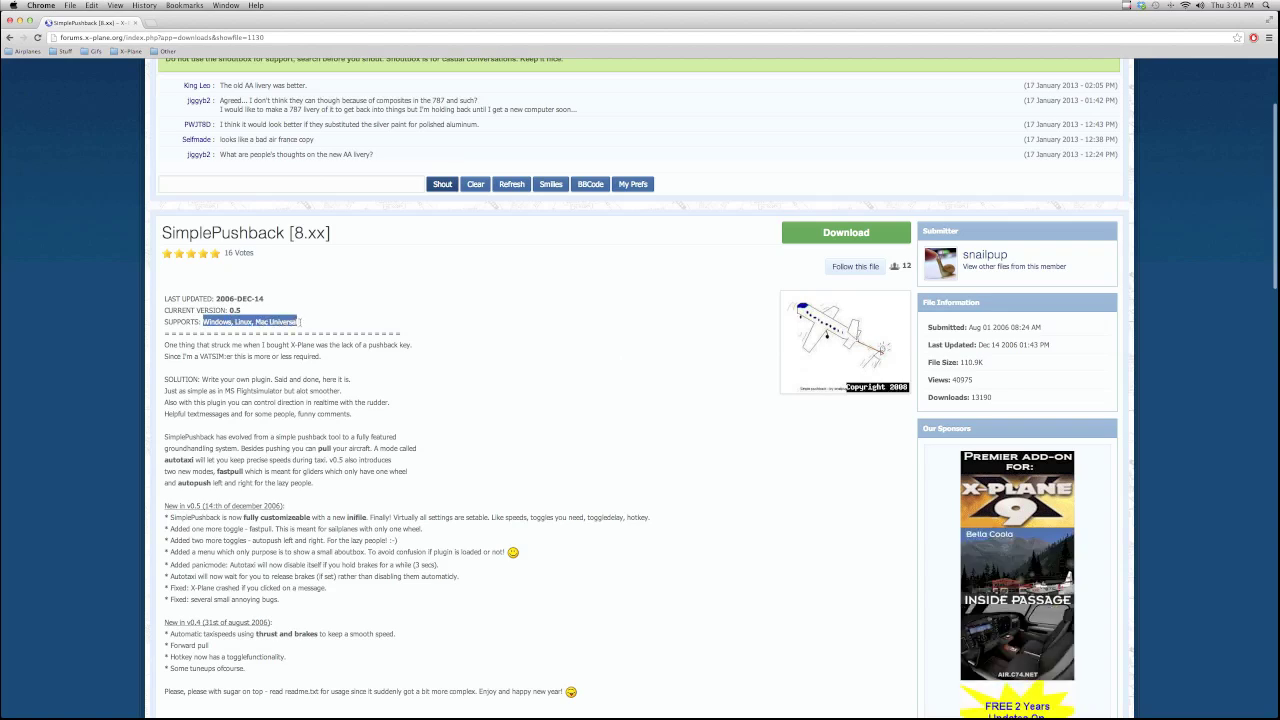
left_click(339, 325)
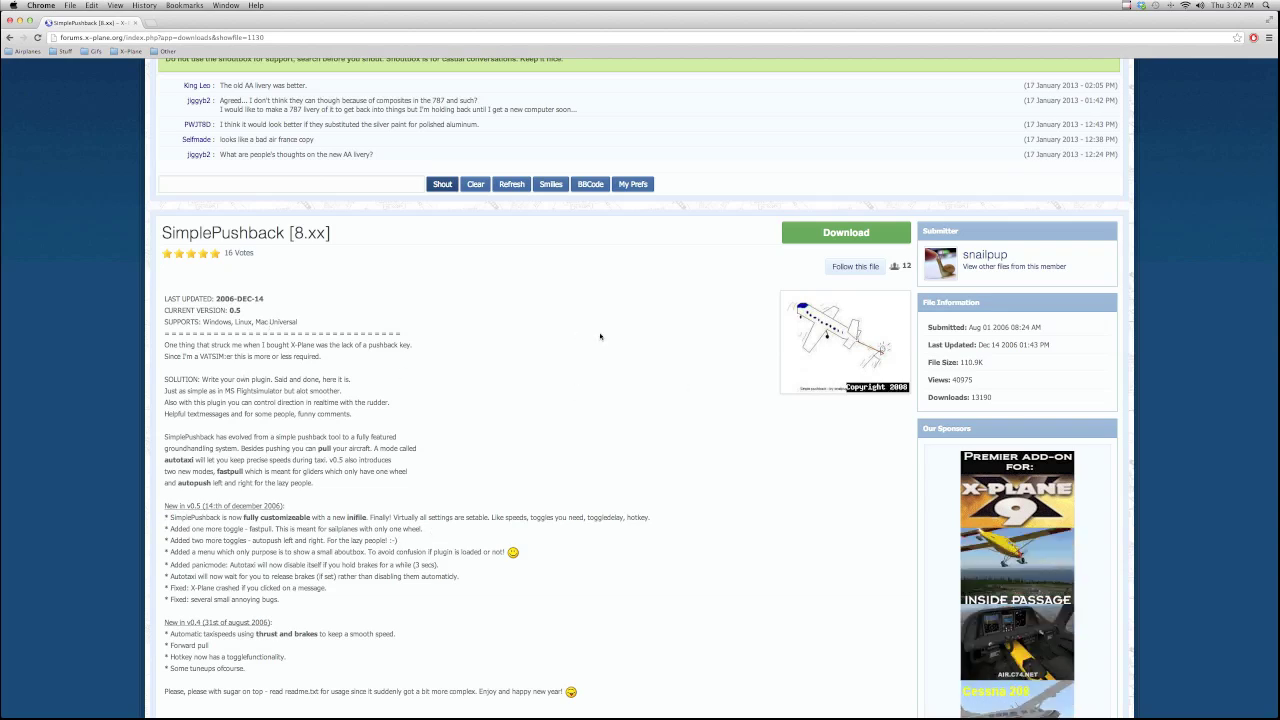
left_click(830, 233)
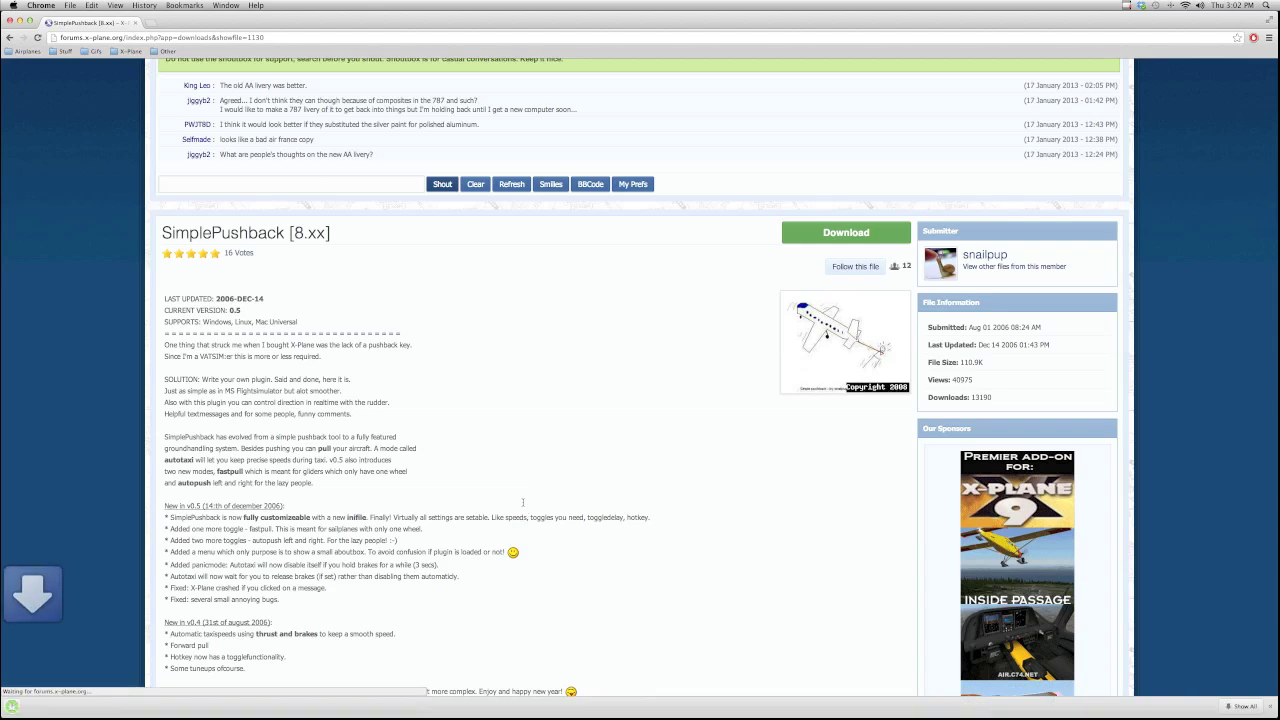
left_click(60, 706)
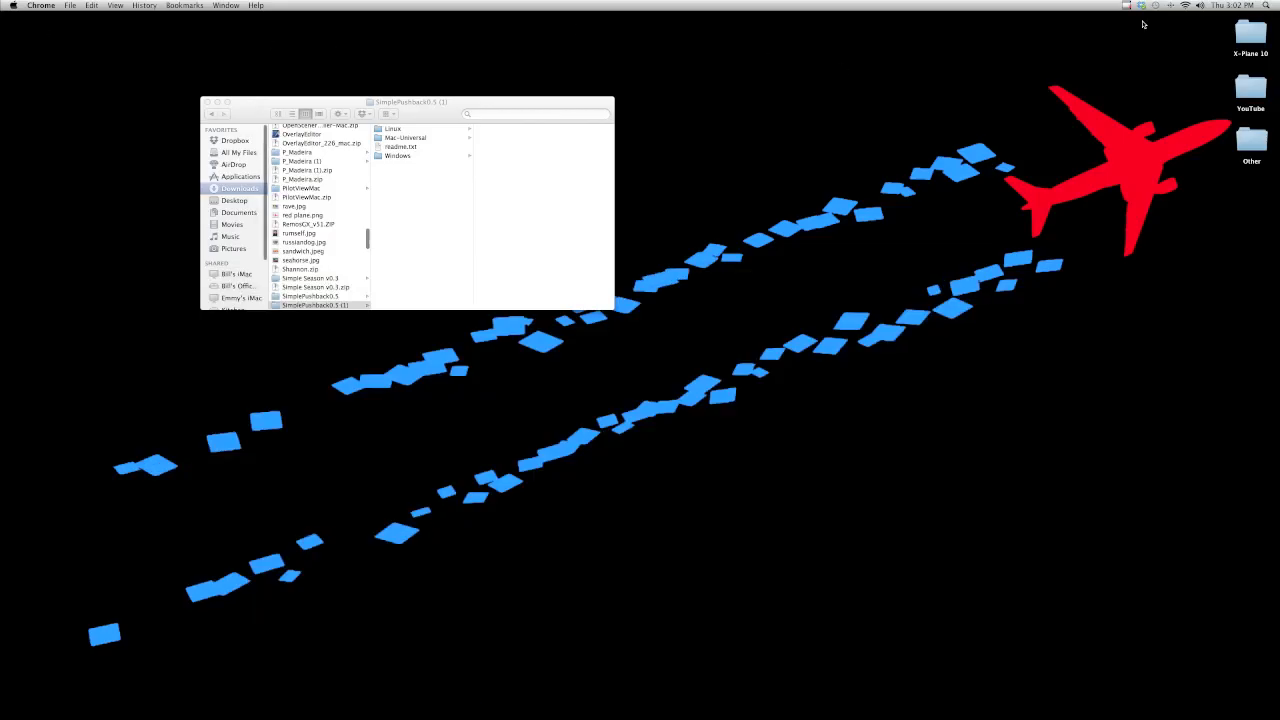
Open X-Plane 10's Resources/plugins folder and the extracted SimplePushback Mac-Universal folder.
double_click(1250, 32)
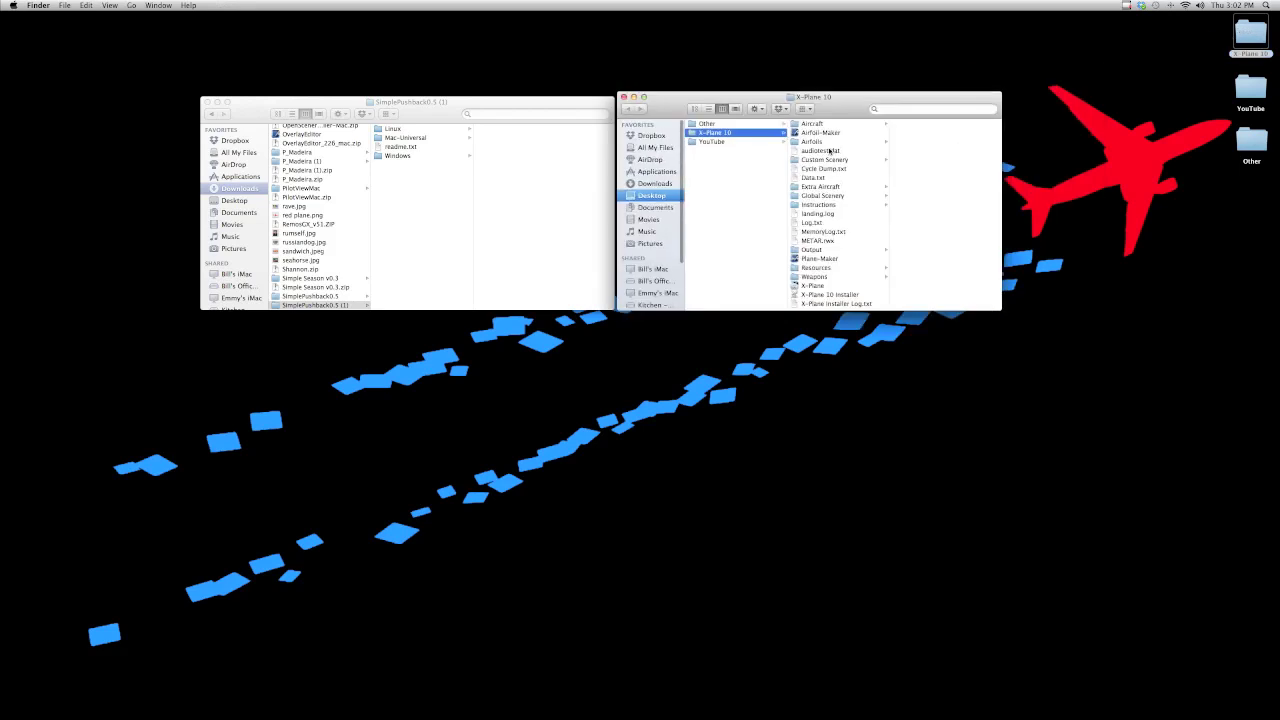
left_click(816, 268)
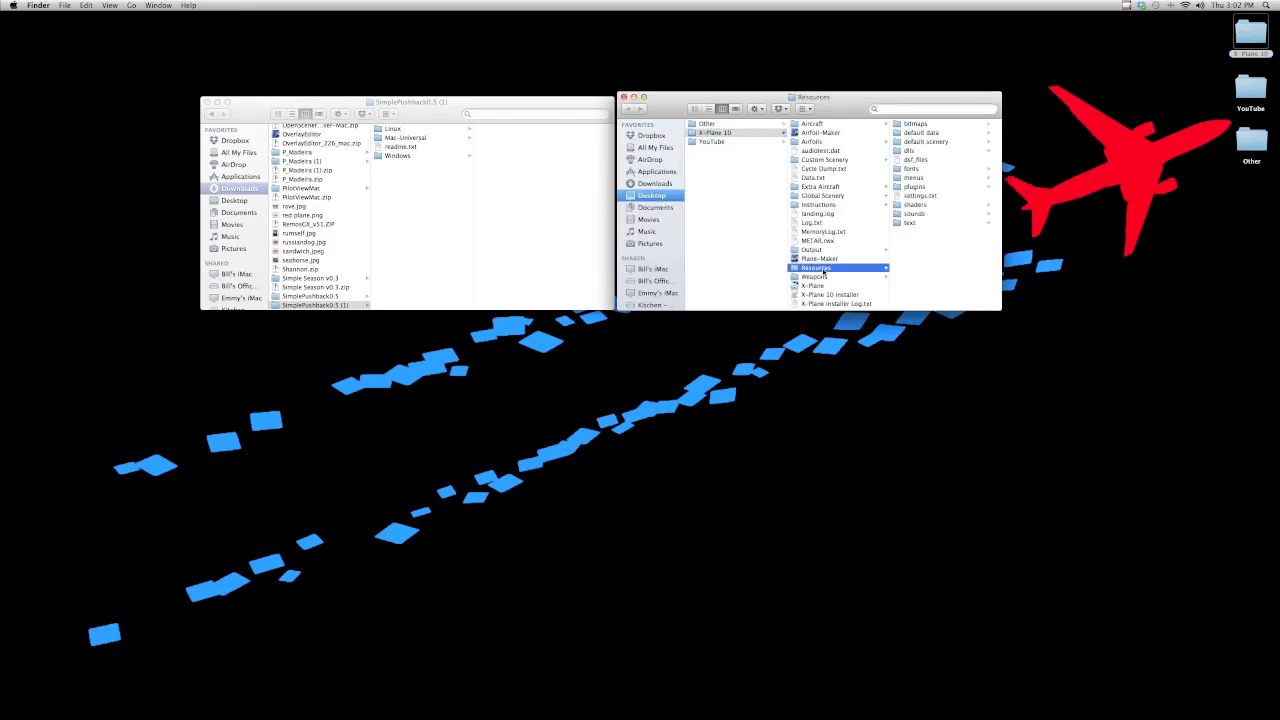
left_click(914, 187)
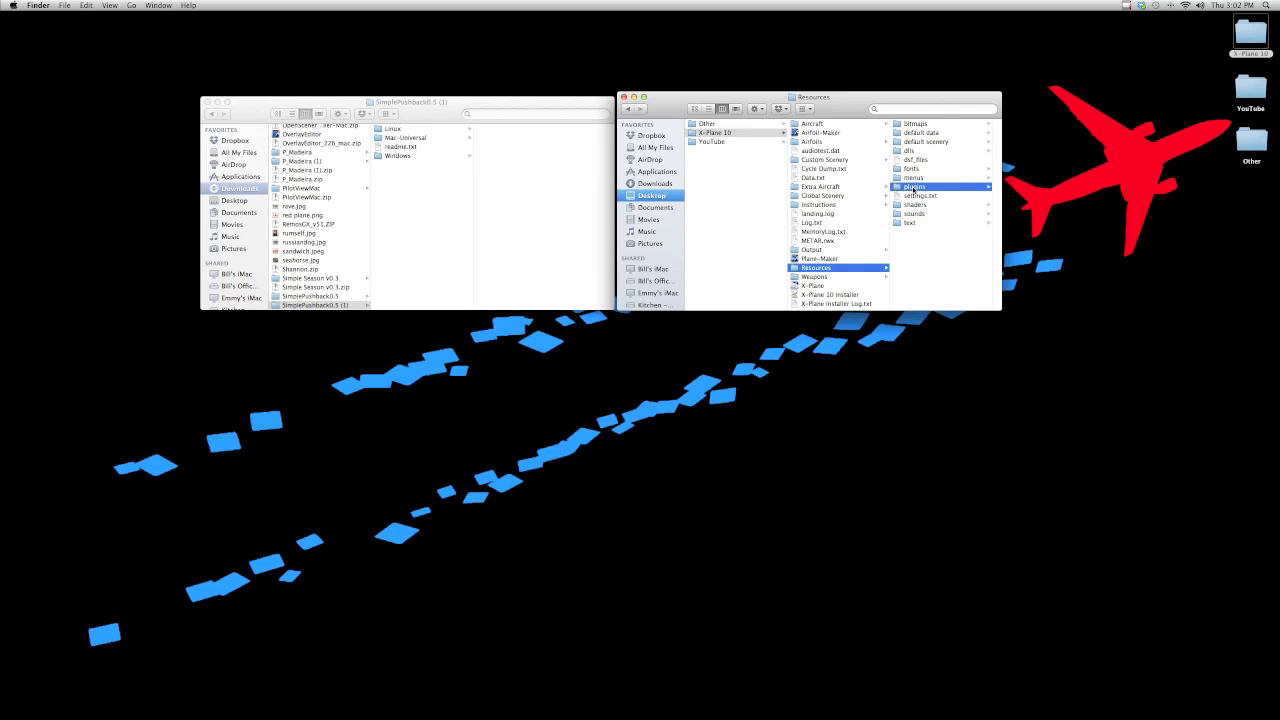
left_click(403, 101)
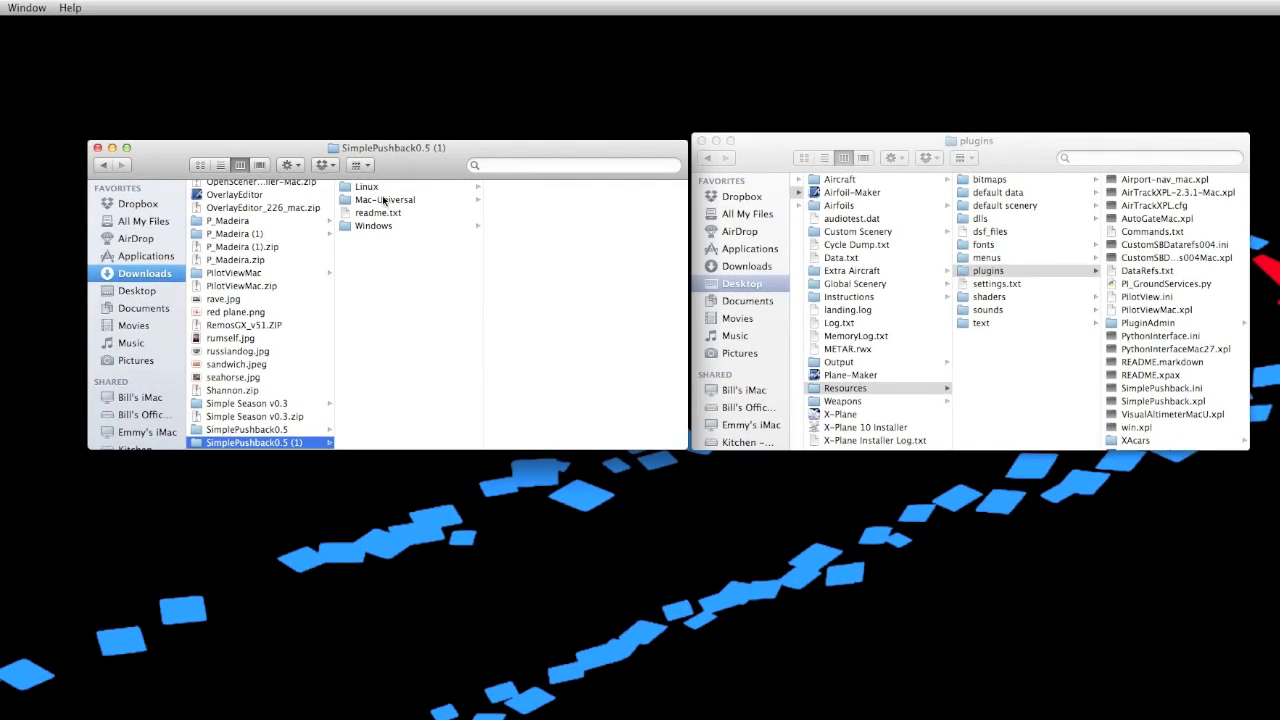
left_click(367, 200)
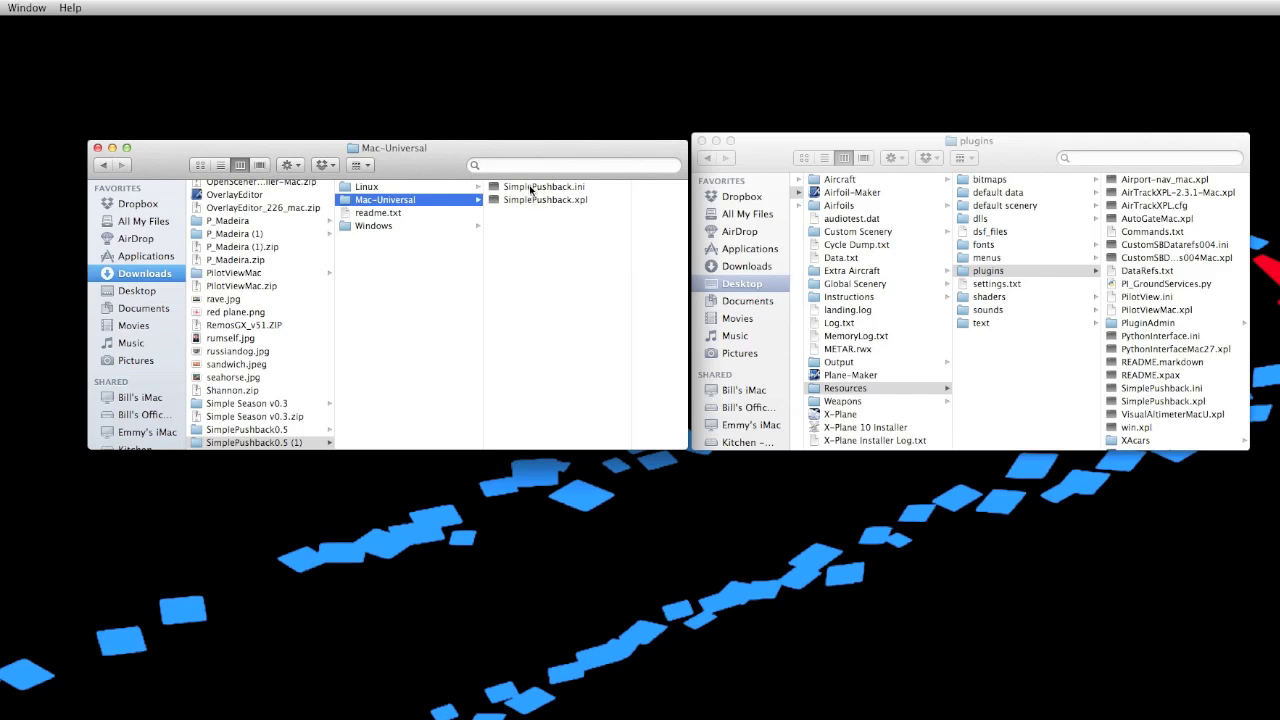
Copy SimplePushback.ini and SimplePushback.xpl into plugins, replacing both existing copies.
left_click(530, 190)
left_click(490, 201, "shift")
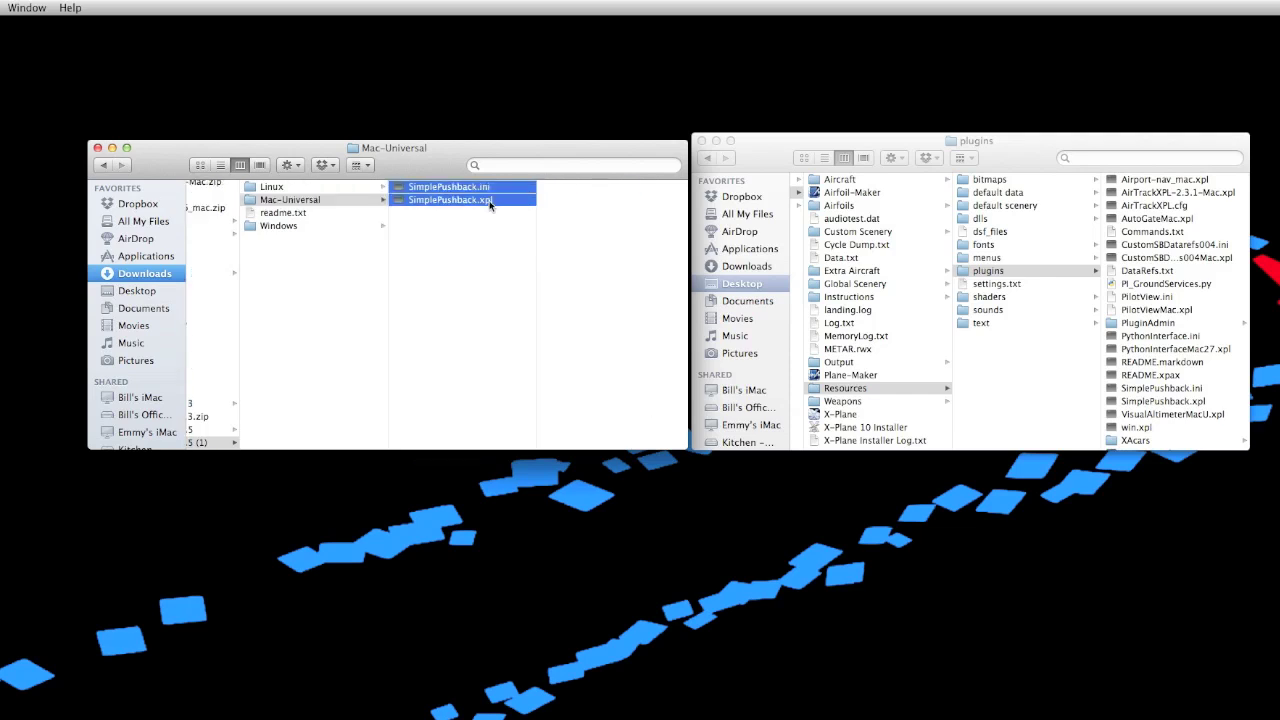
left_click_drag(425, 190, 1188, 320)
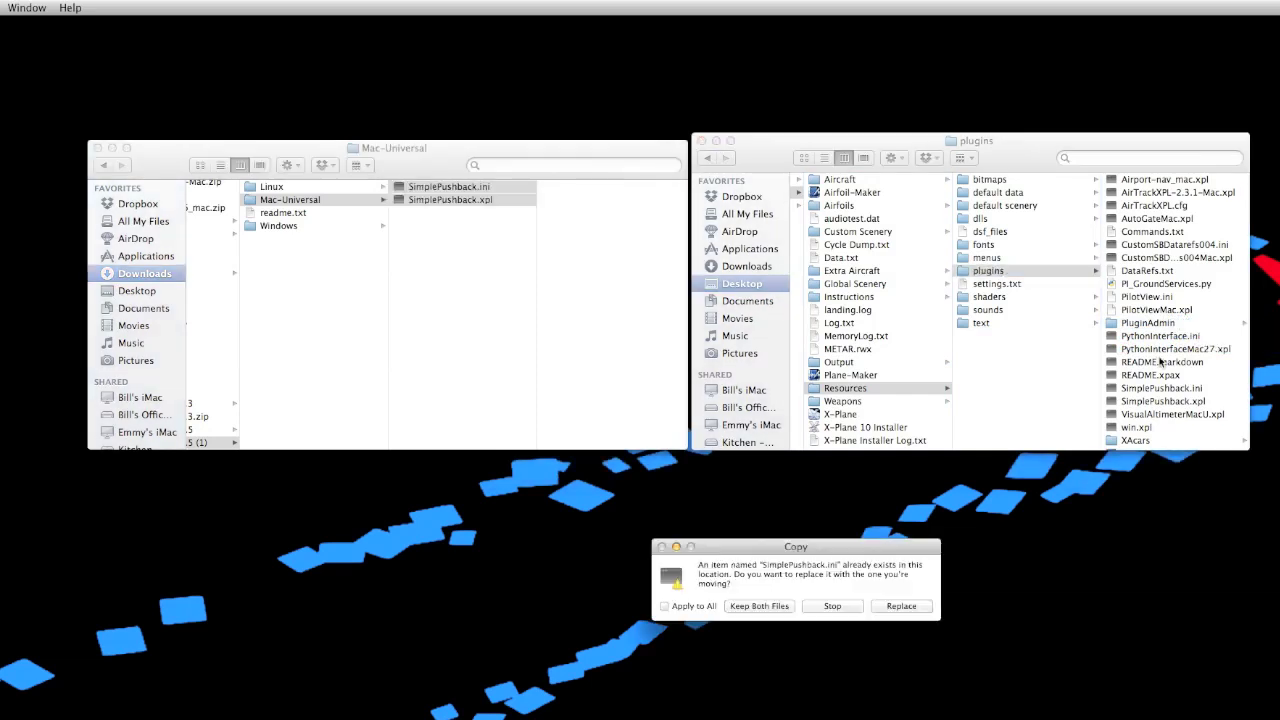
left_click_drag(857, 545, 900, 482)
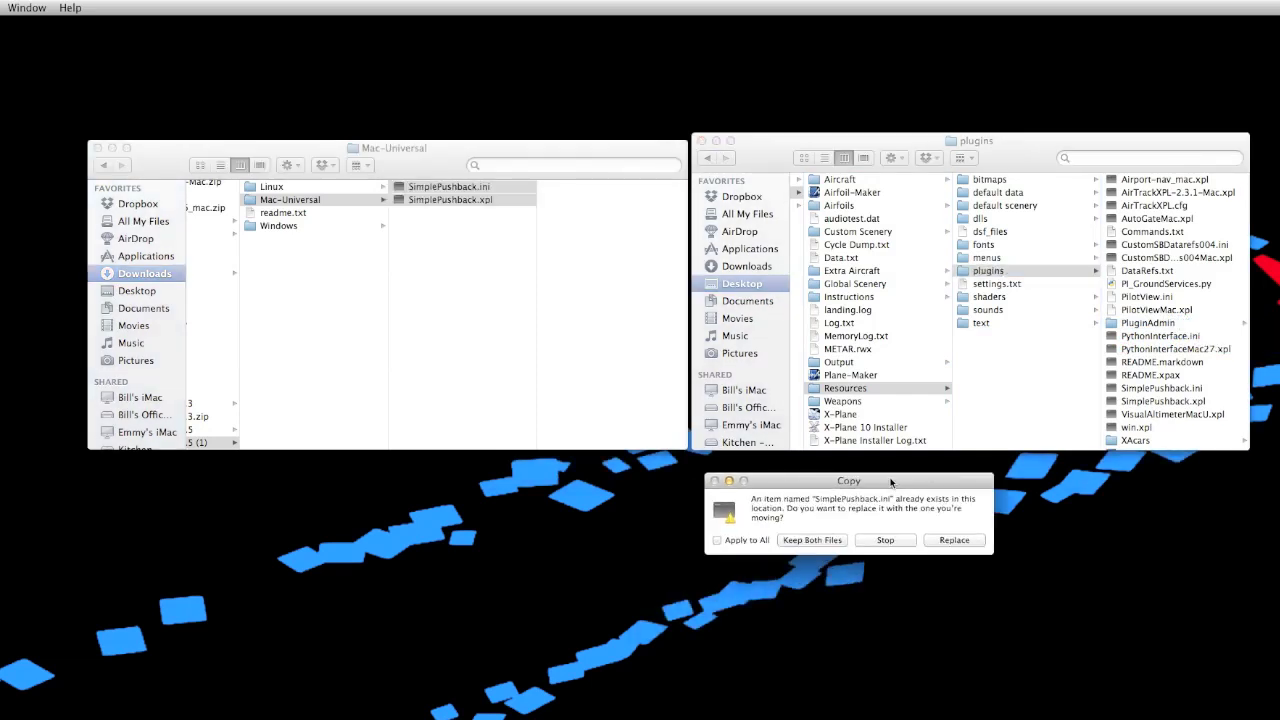
left_click(969, 537)
left_click(969, 537)
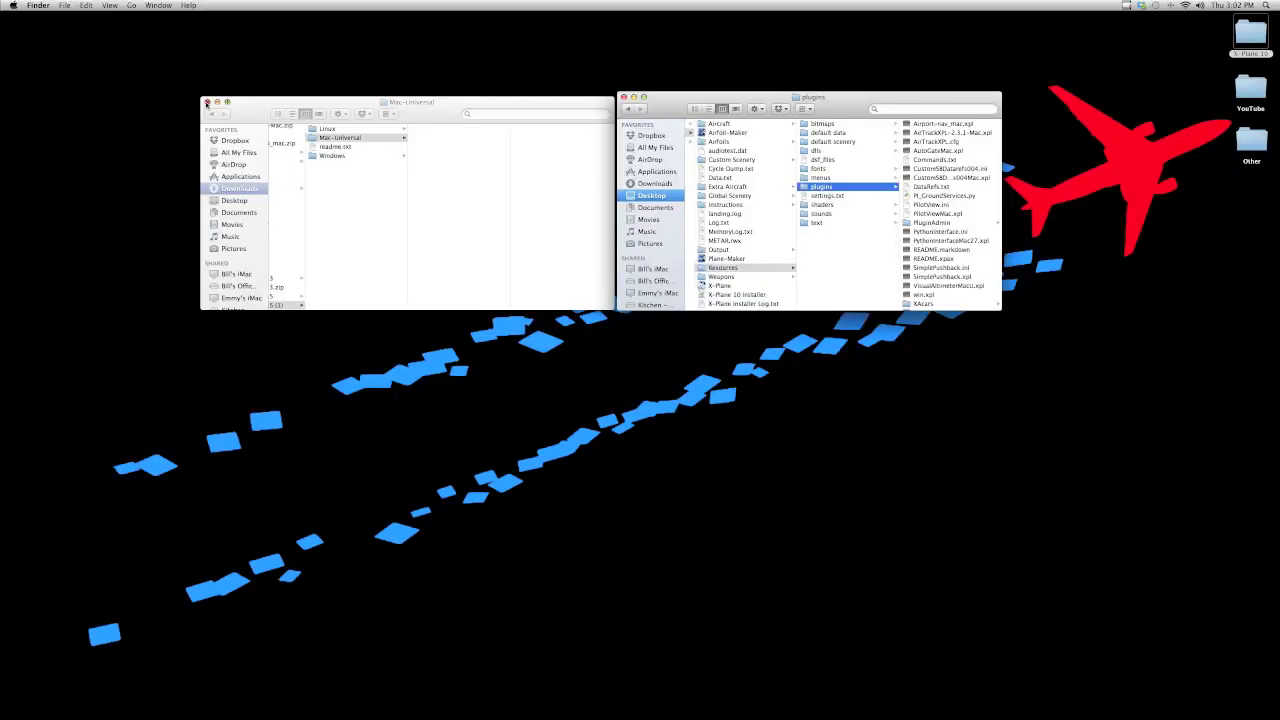
left_click(206, 102)
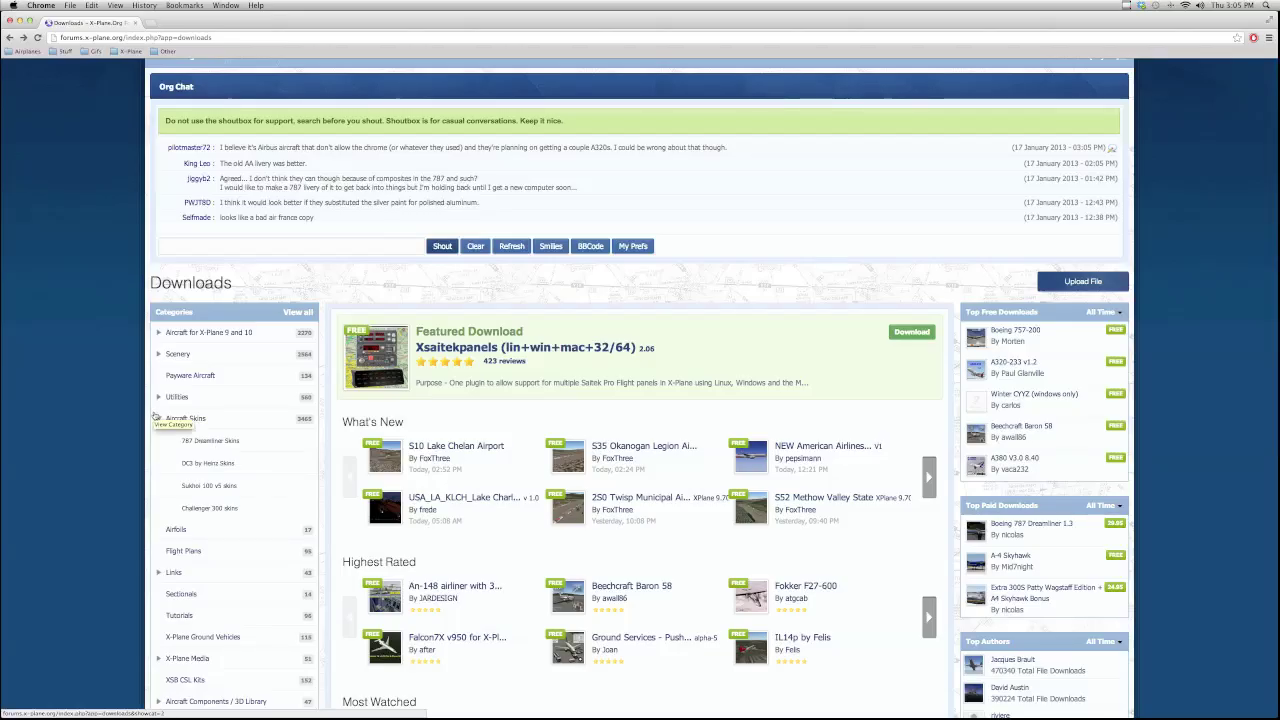
Expand Aircraft Skins in the Downloads categories and open 787 Dreamliner Skins.
left_click(157, 417)
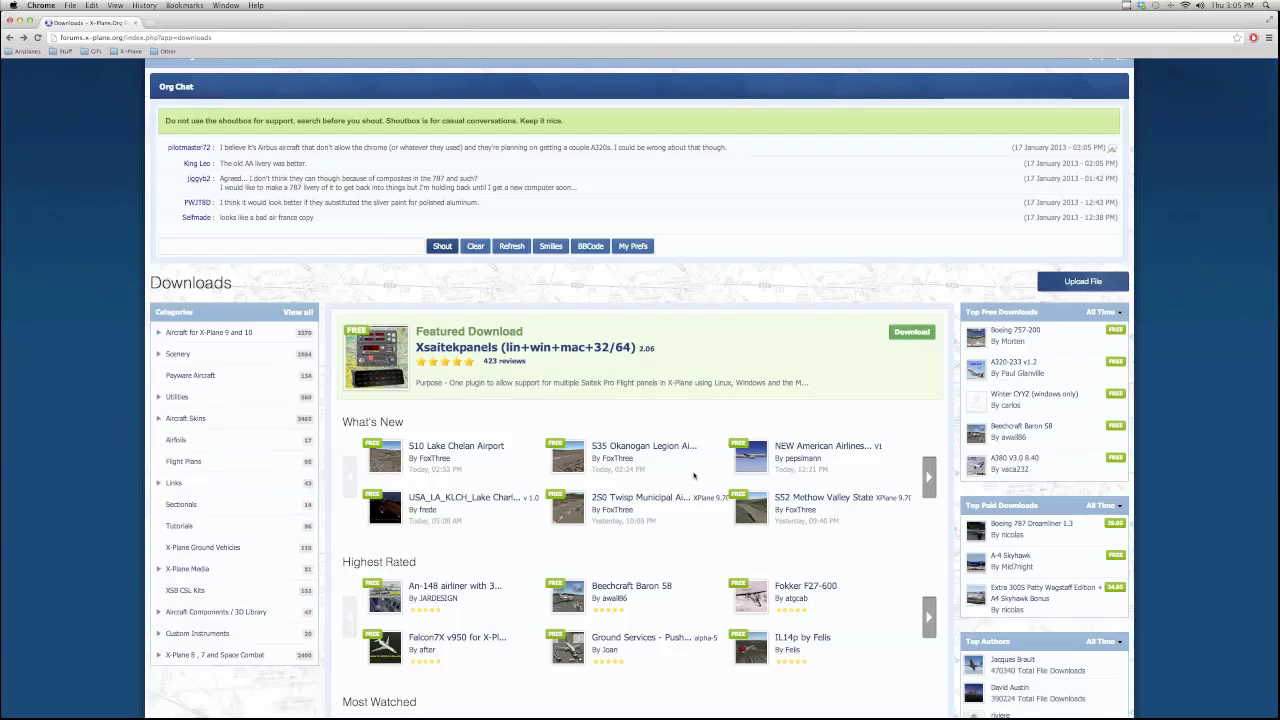
scroll(697, 462, "up", 2)
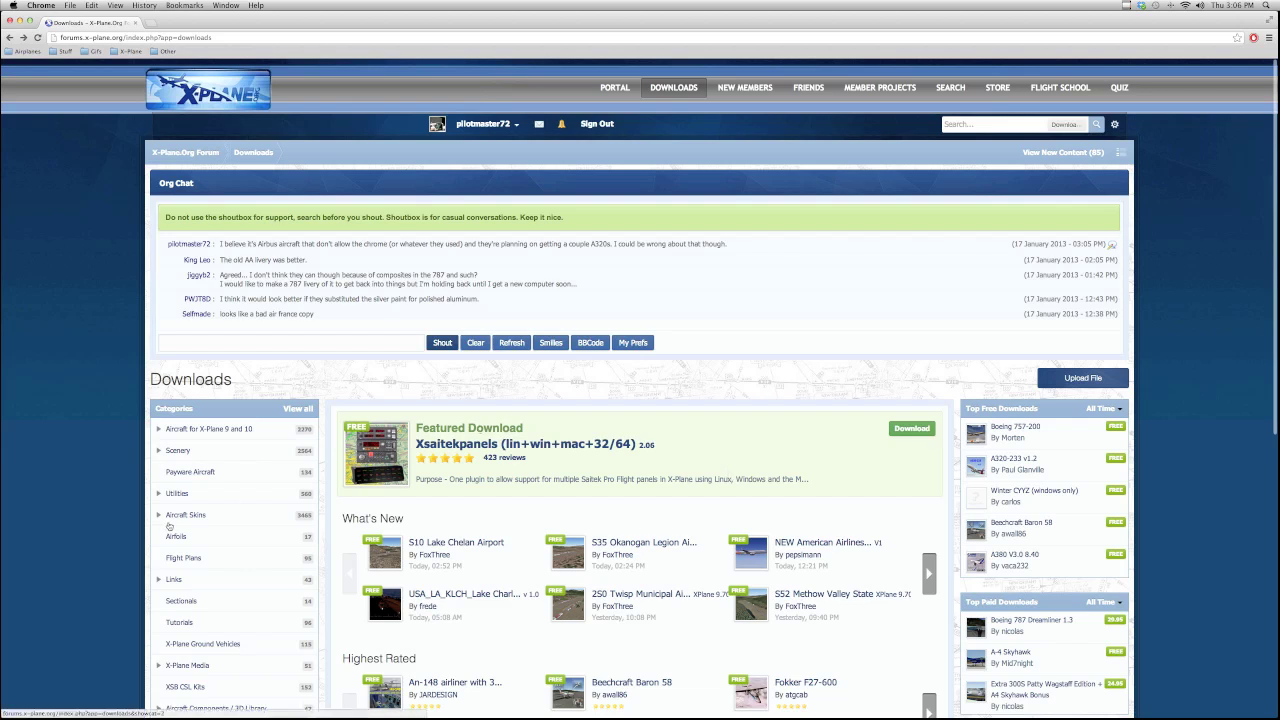
scroll(170, 525, "down", 1)
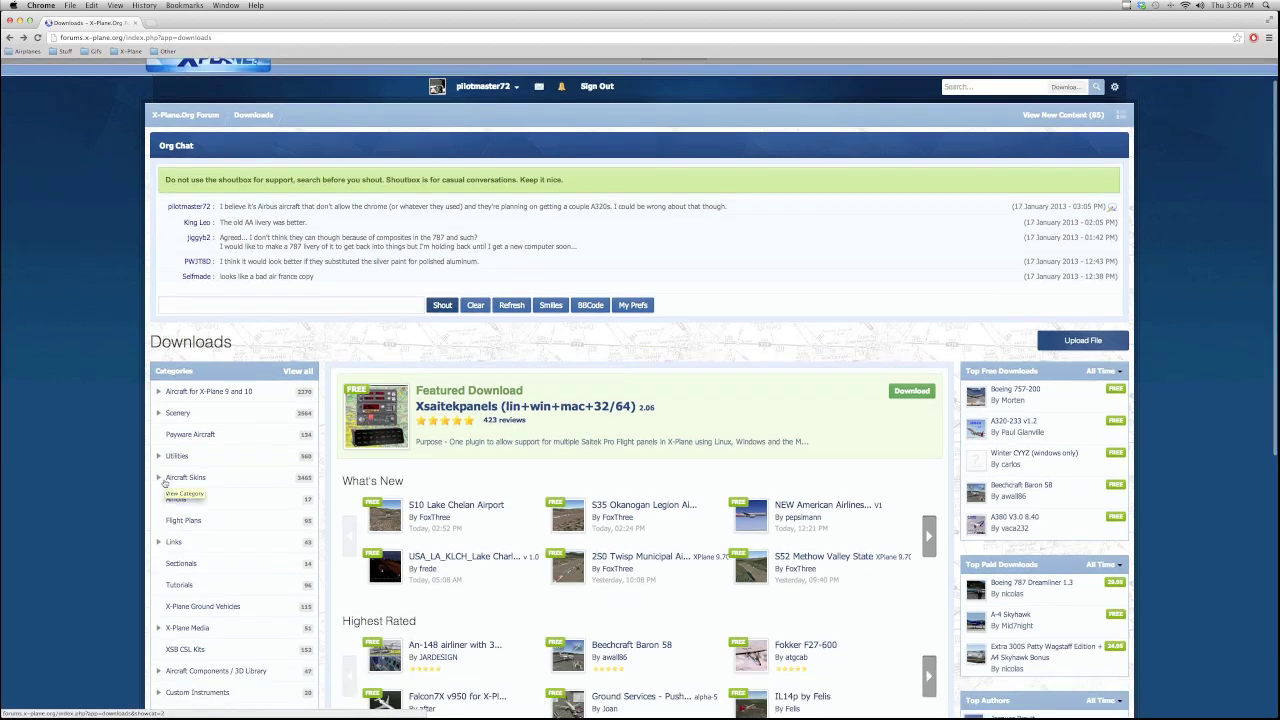
left_click(164, 480)
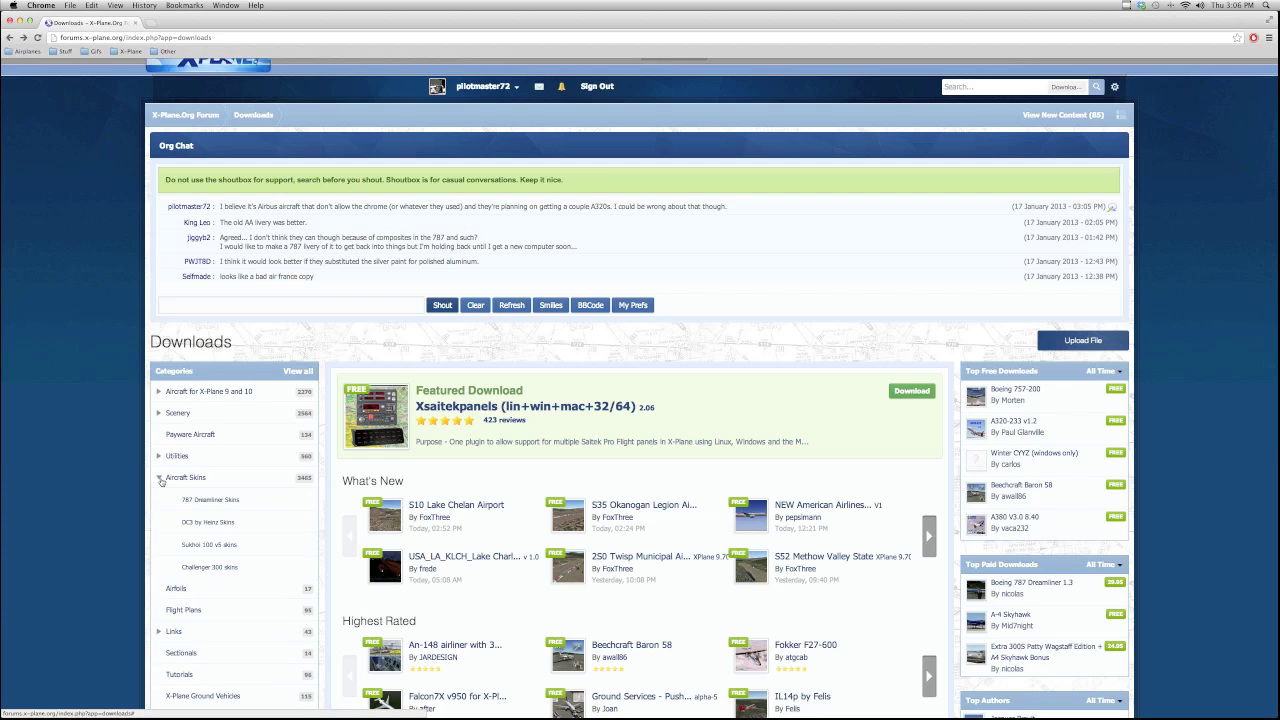
left_click(212, 502)
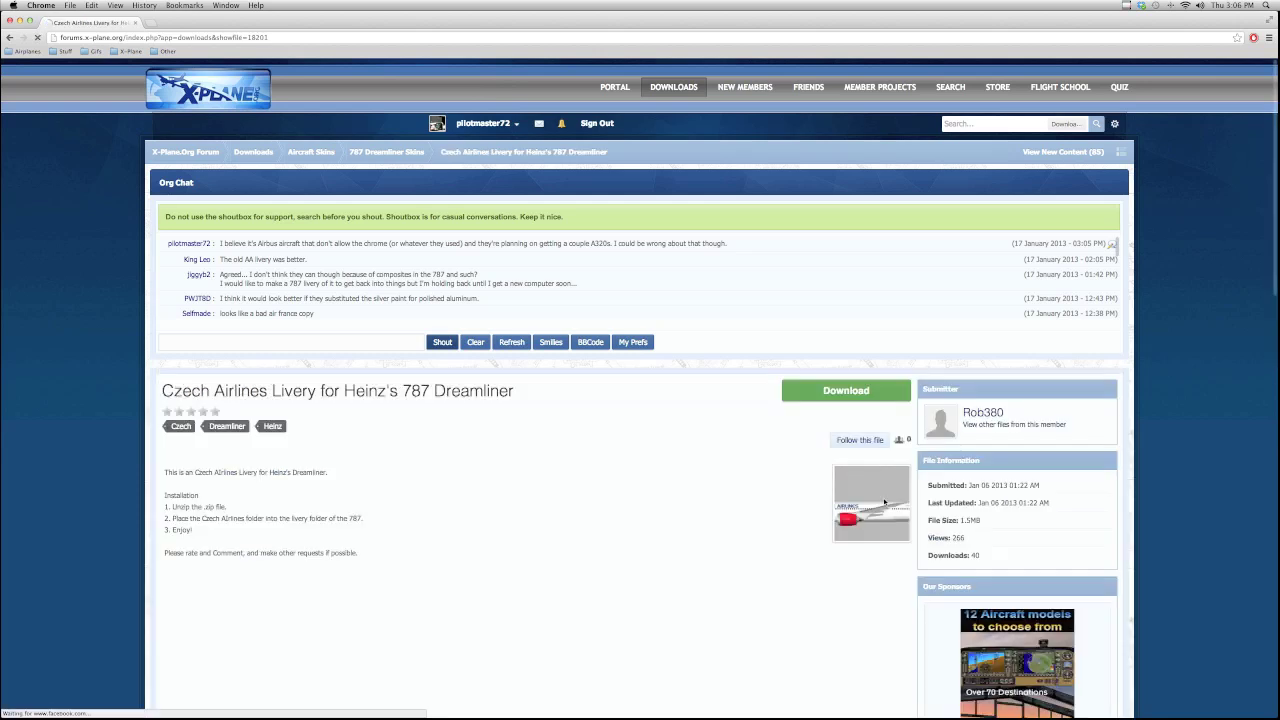
Download the Czech Airlines livery for Heinz's 787 as Czech Airlines.zip and unzip it.
left_click(872, 503)
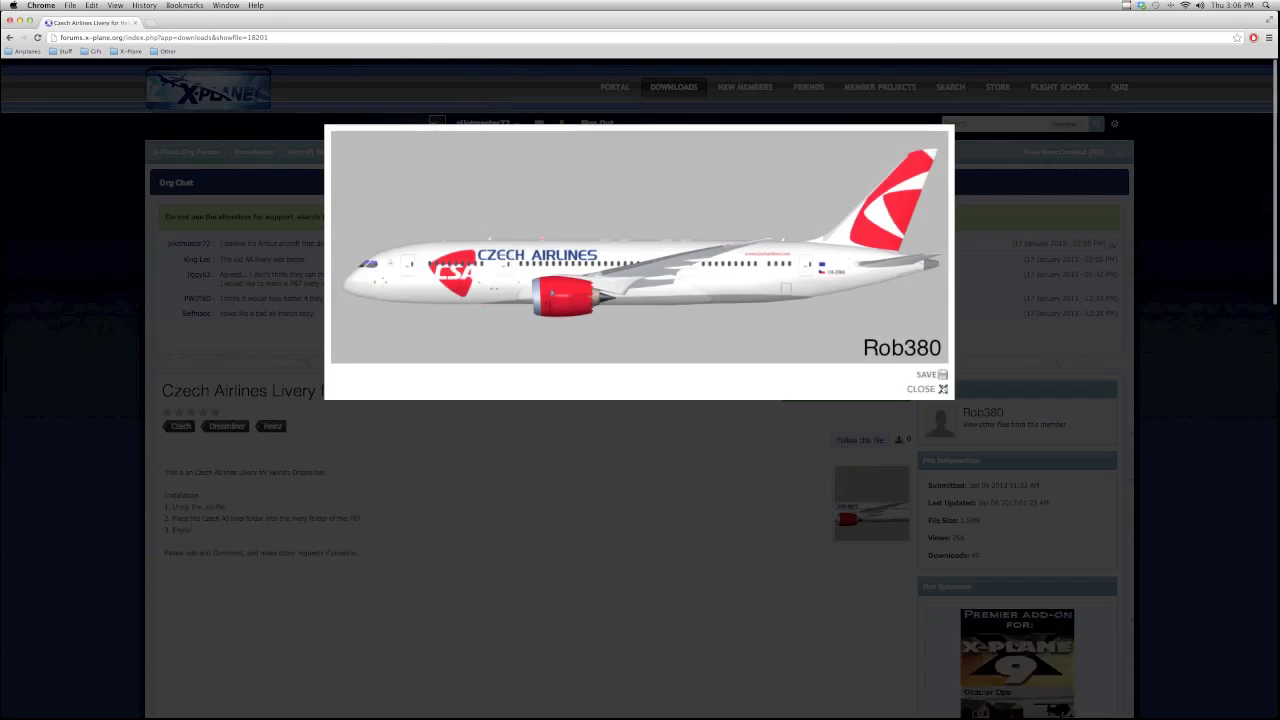
left_click(942, 389)
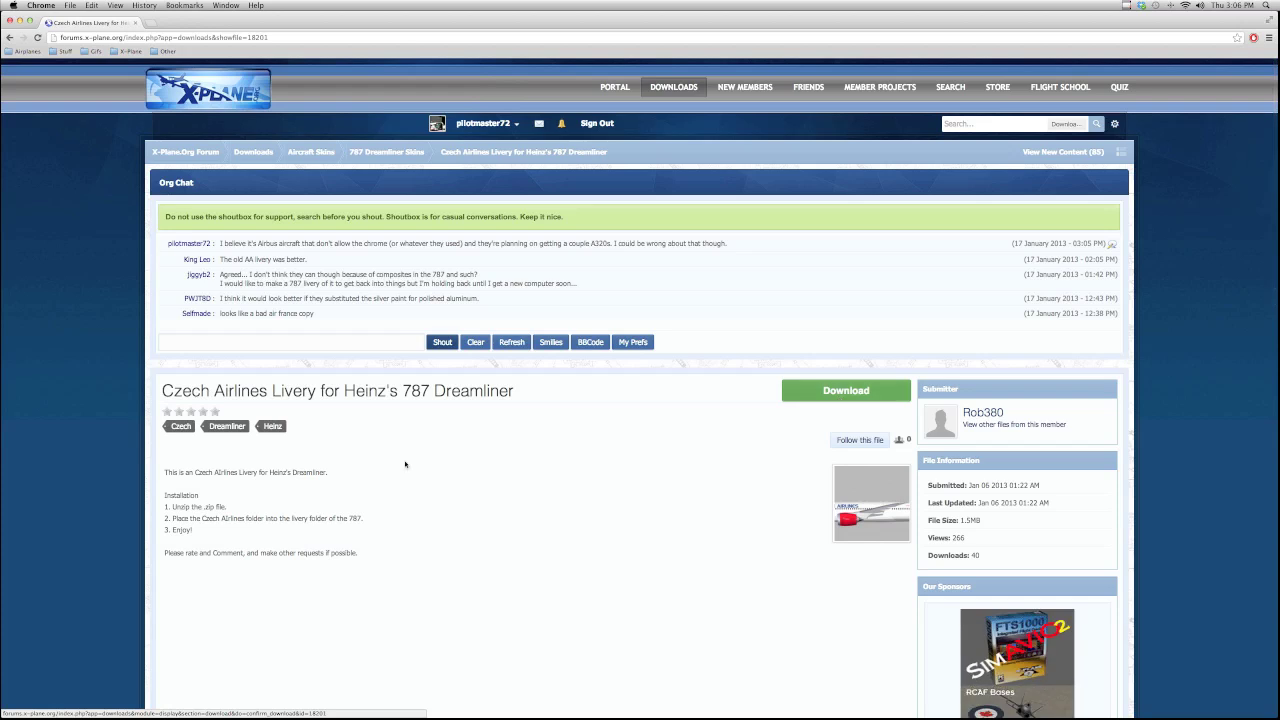
left_click(836, 403)
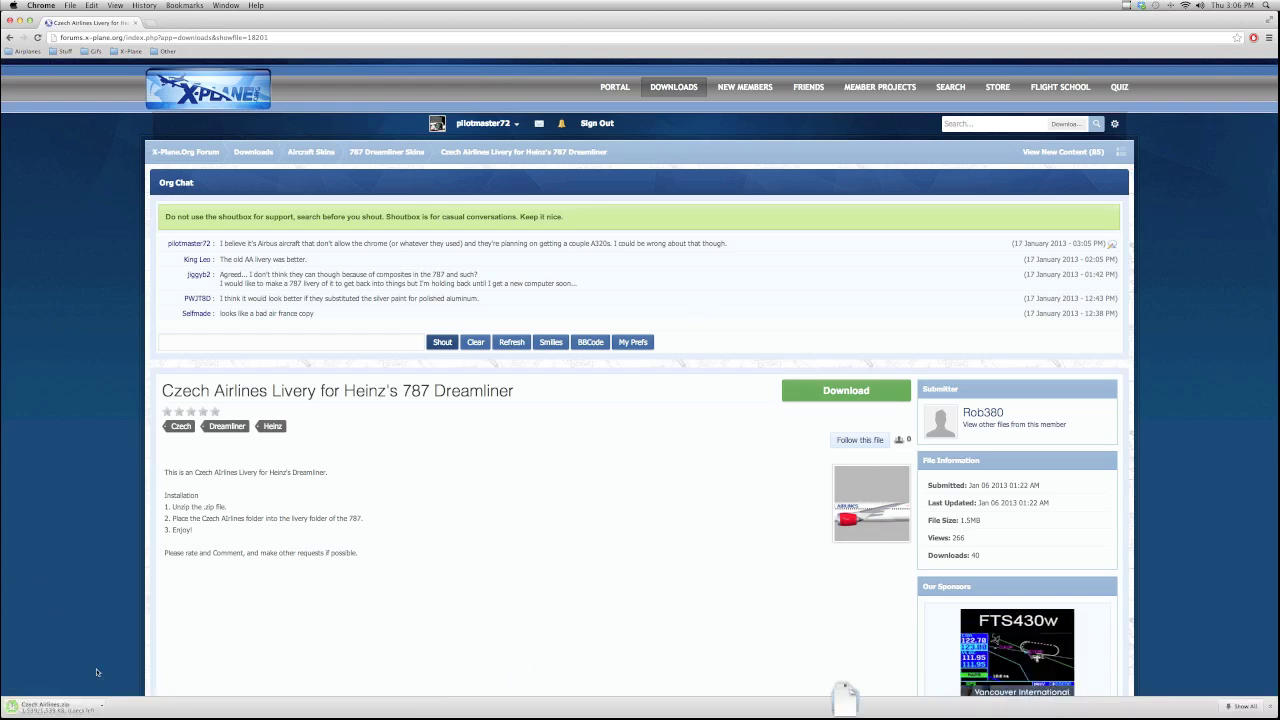
left_click(87, 708)
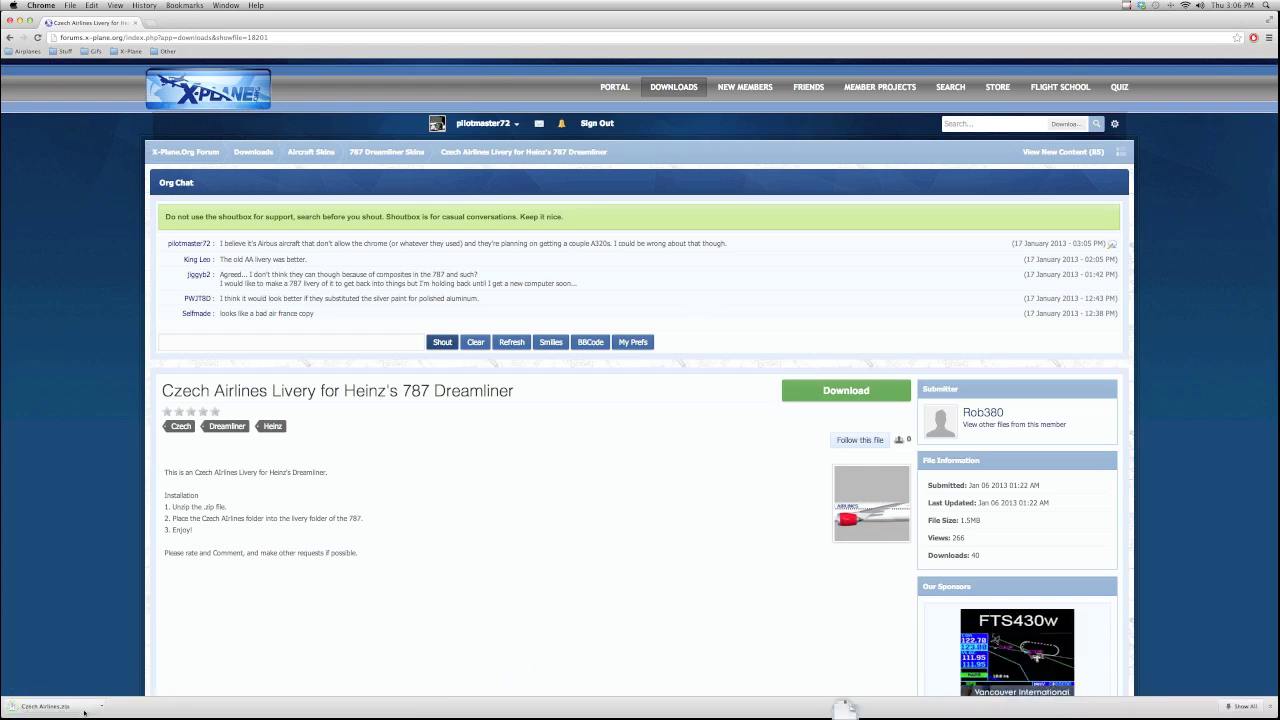
Move the Czech Airlines folder into X-Plane 10's Aircraft/Commercial/Boeing_787_Pushback/LIVERIES folder.
left_click(19, 21)
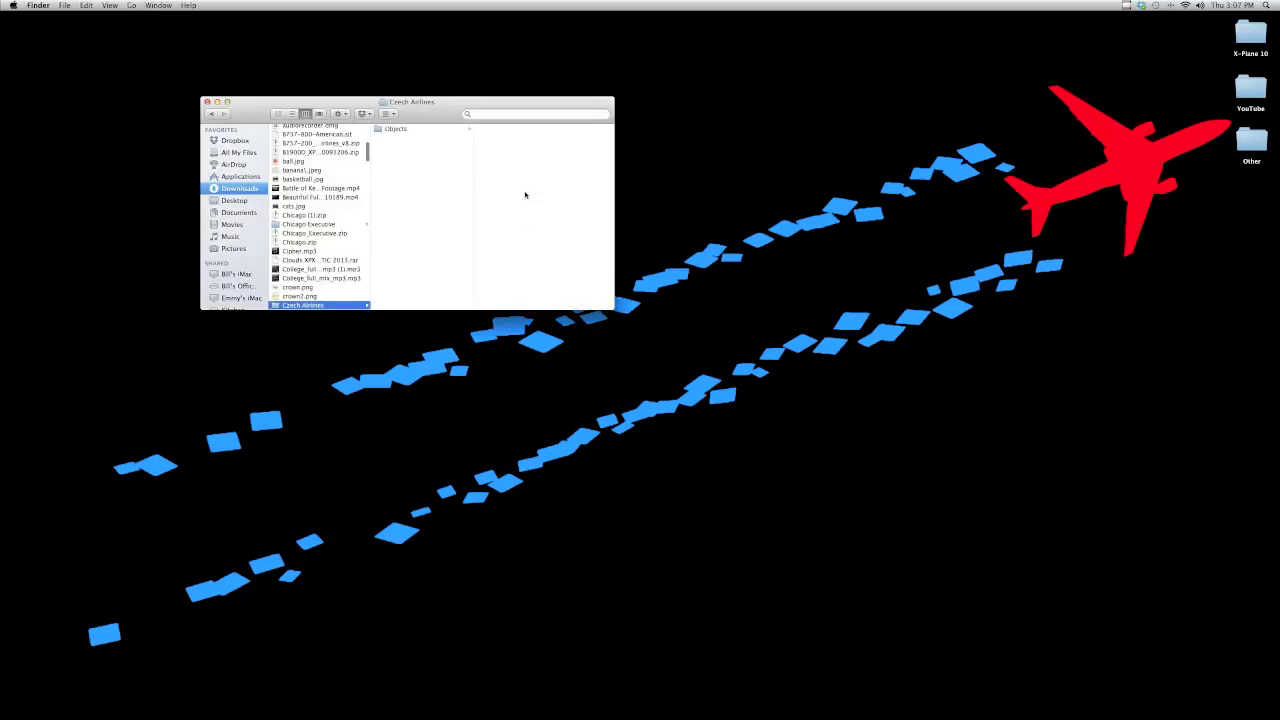
double_click(1251, 36)
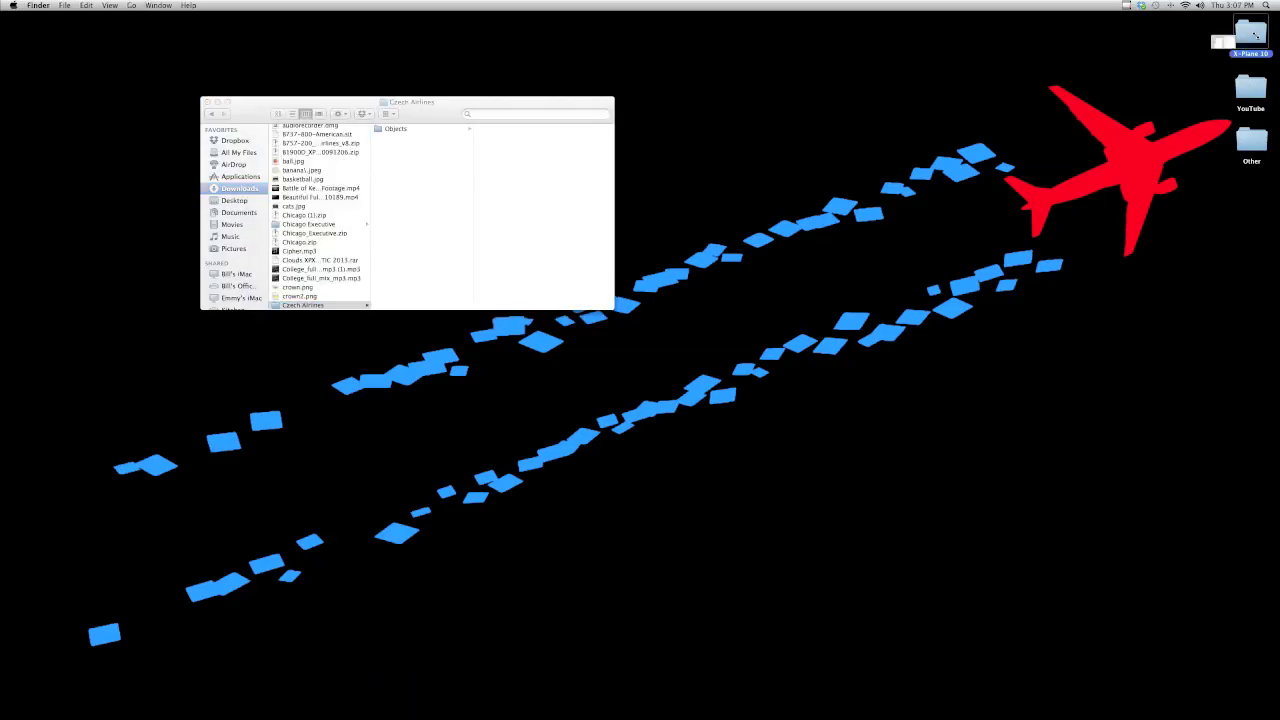
left_click(858, 124)
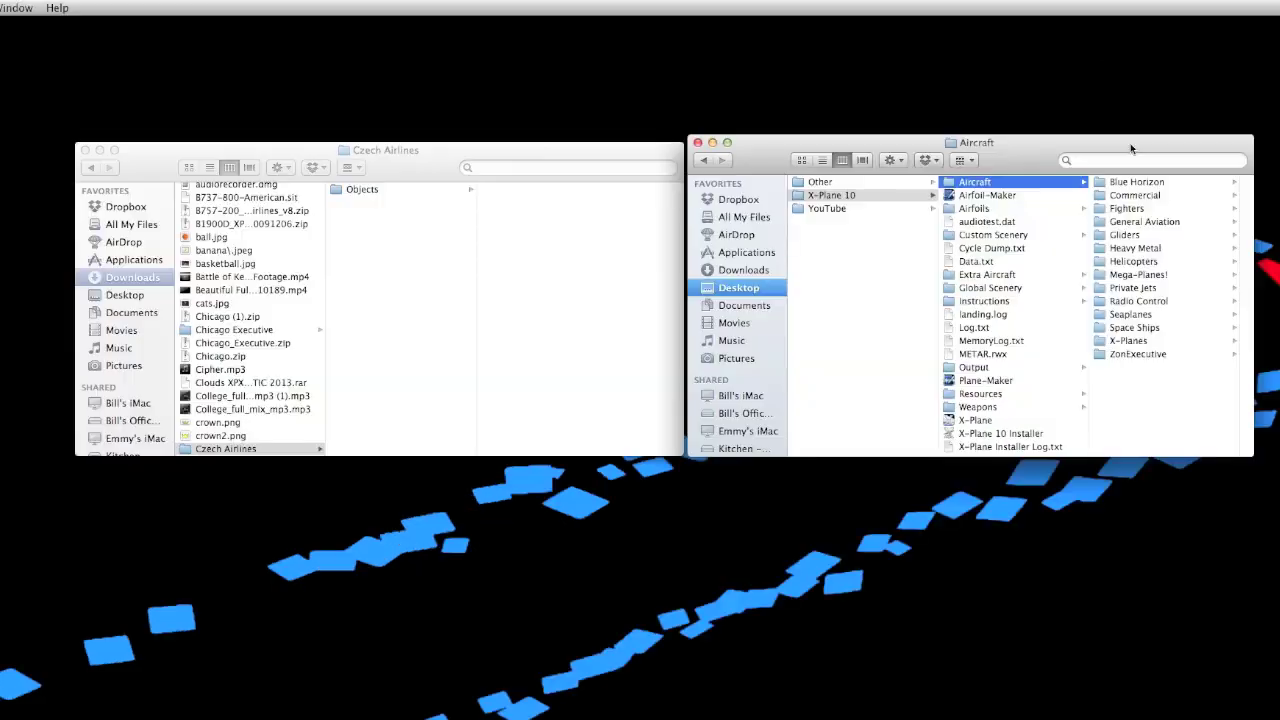
left_click(1150, 196)
left_click(1153, 209)
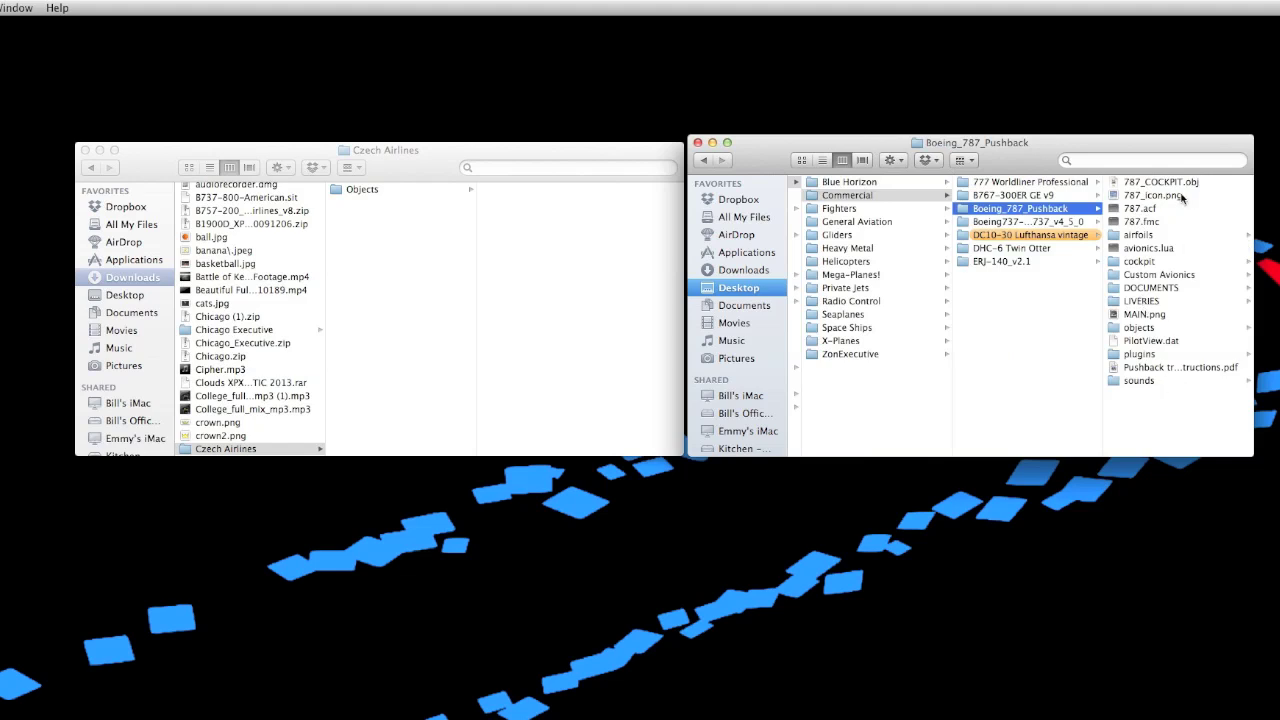
left_click(1160, 302)
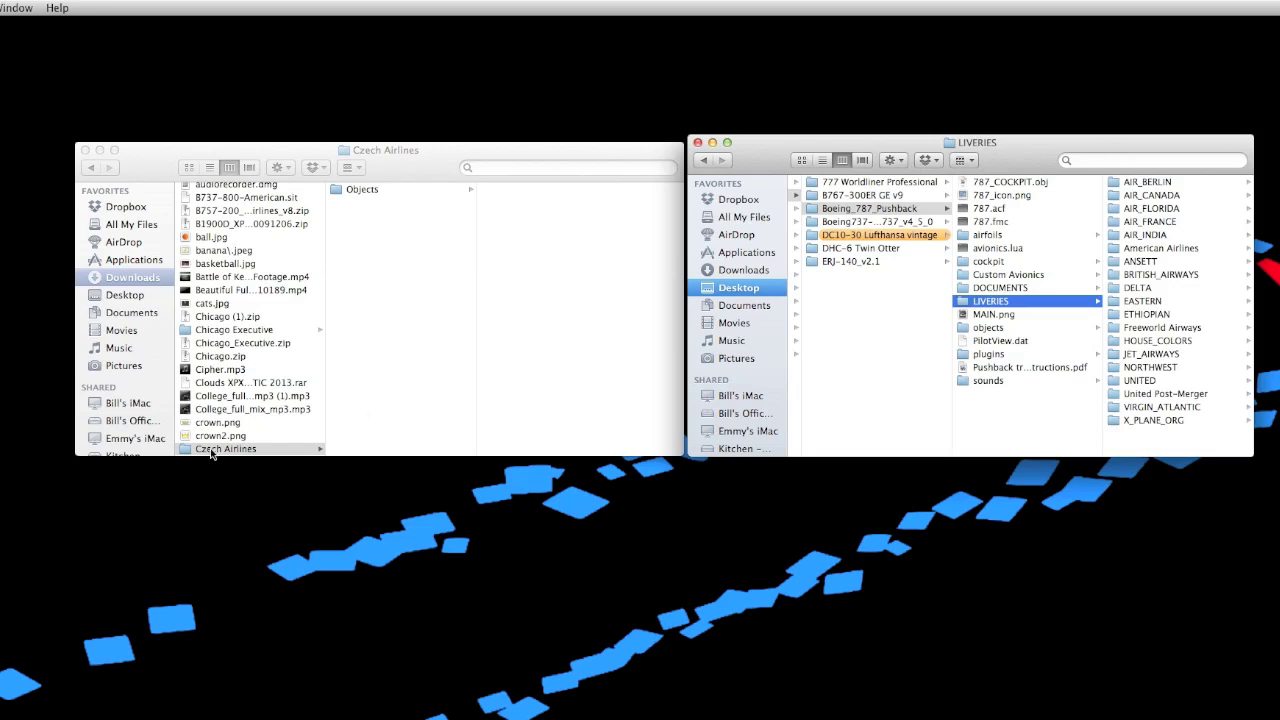
left_click_drag(216, 449, 1133, 442)
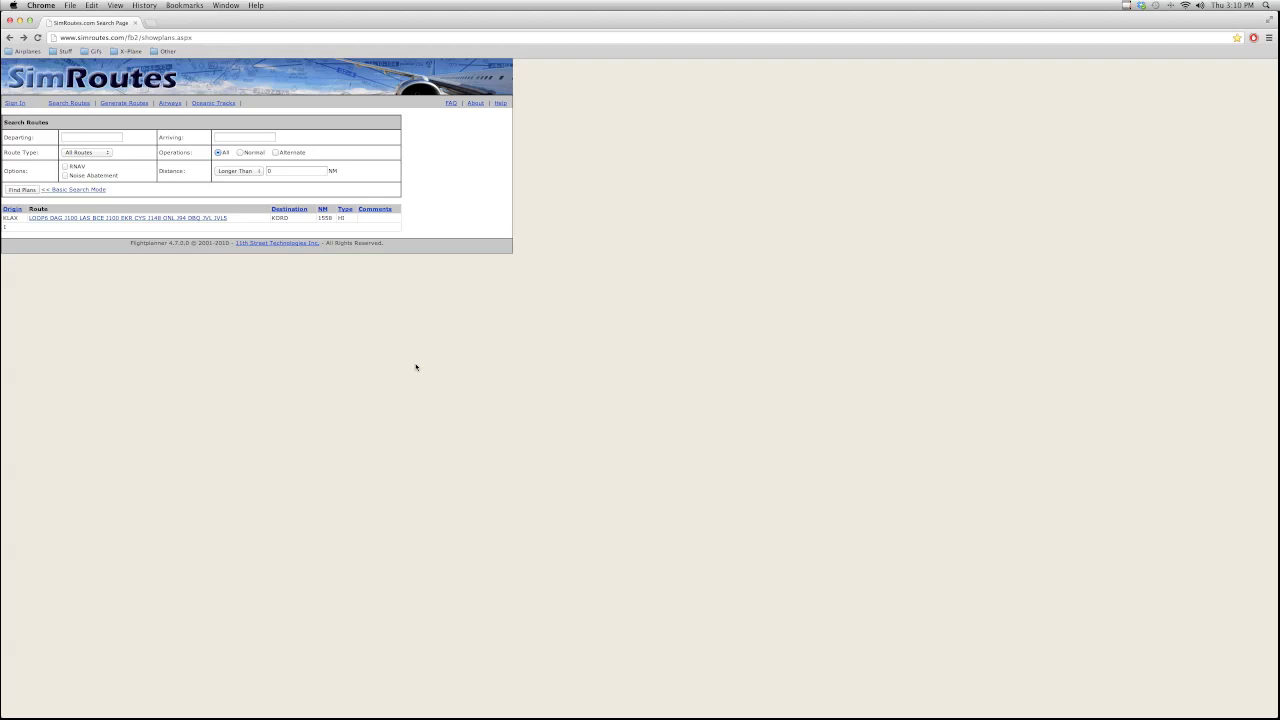
Search SimRoutes for a KDFW to KORD route and open the 705 NM result's details.
left_click(80, 136)
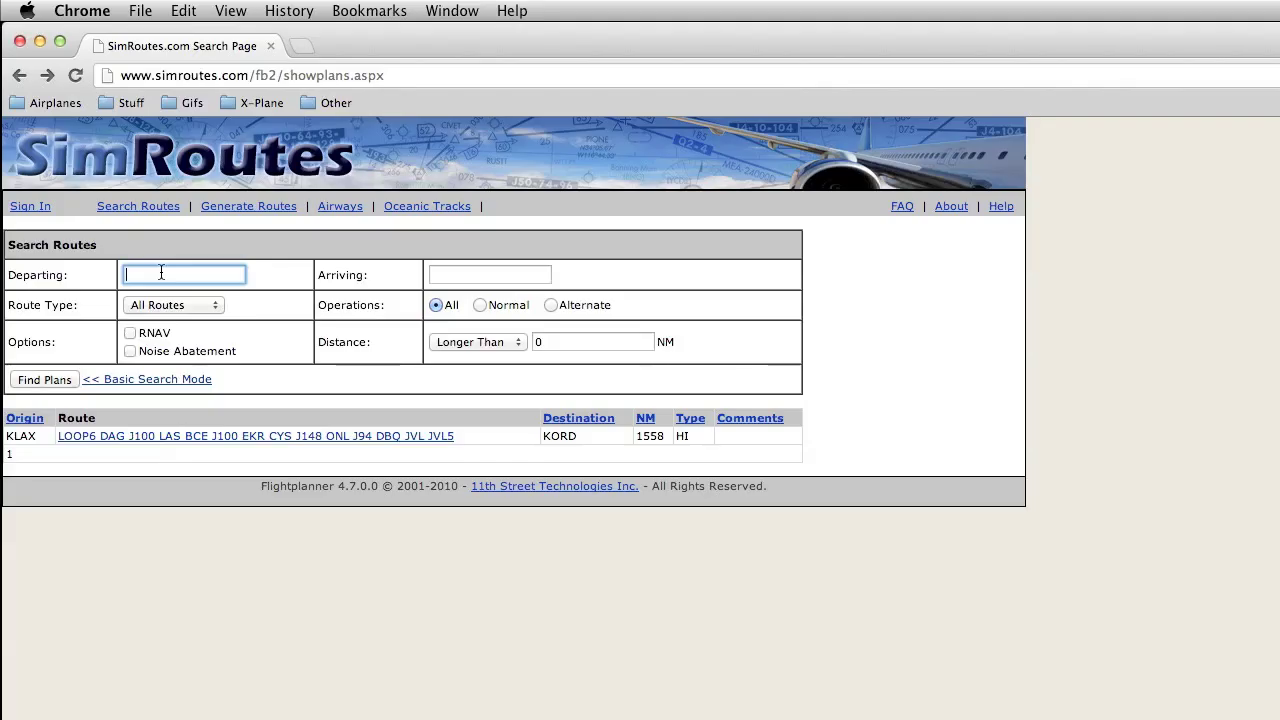
type("KDFW")
left_click(428, 276)
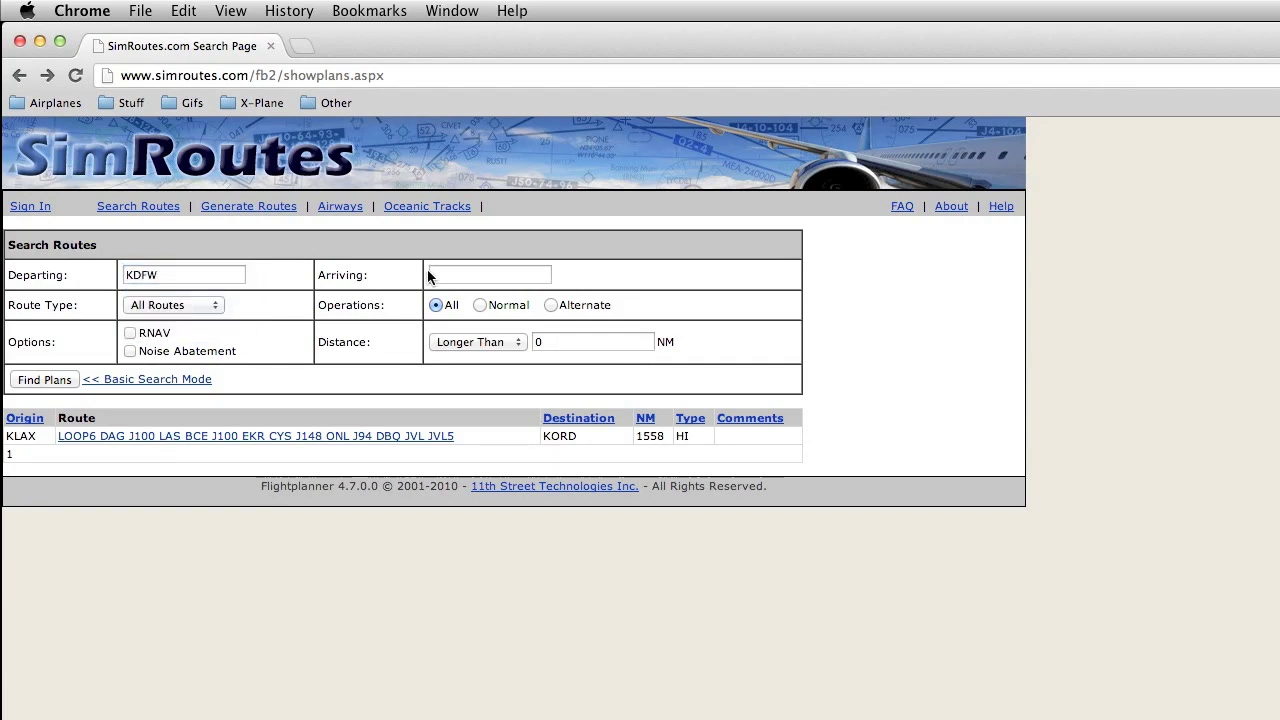
left_click(440, 273)
type("KORD")
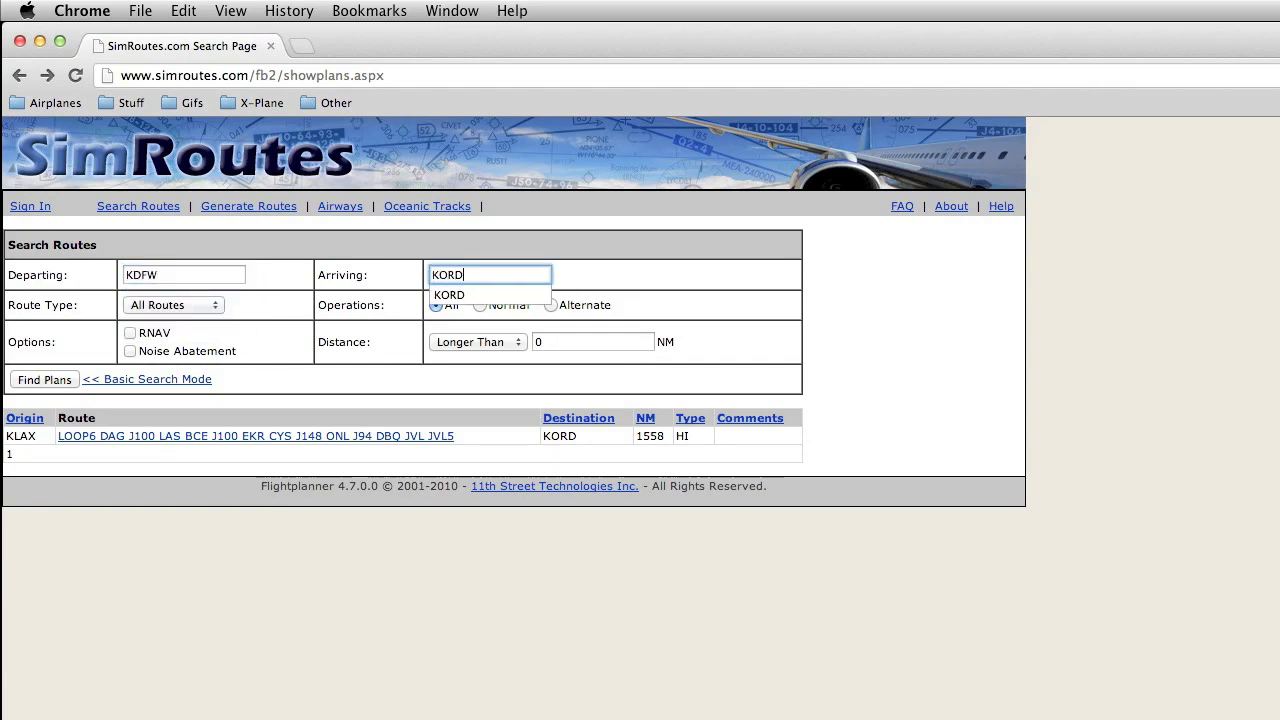
key("Return")
left_click(143, 437)
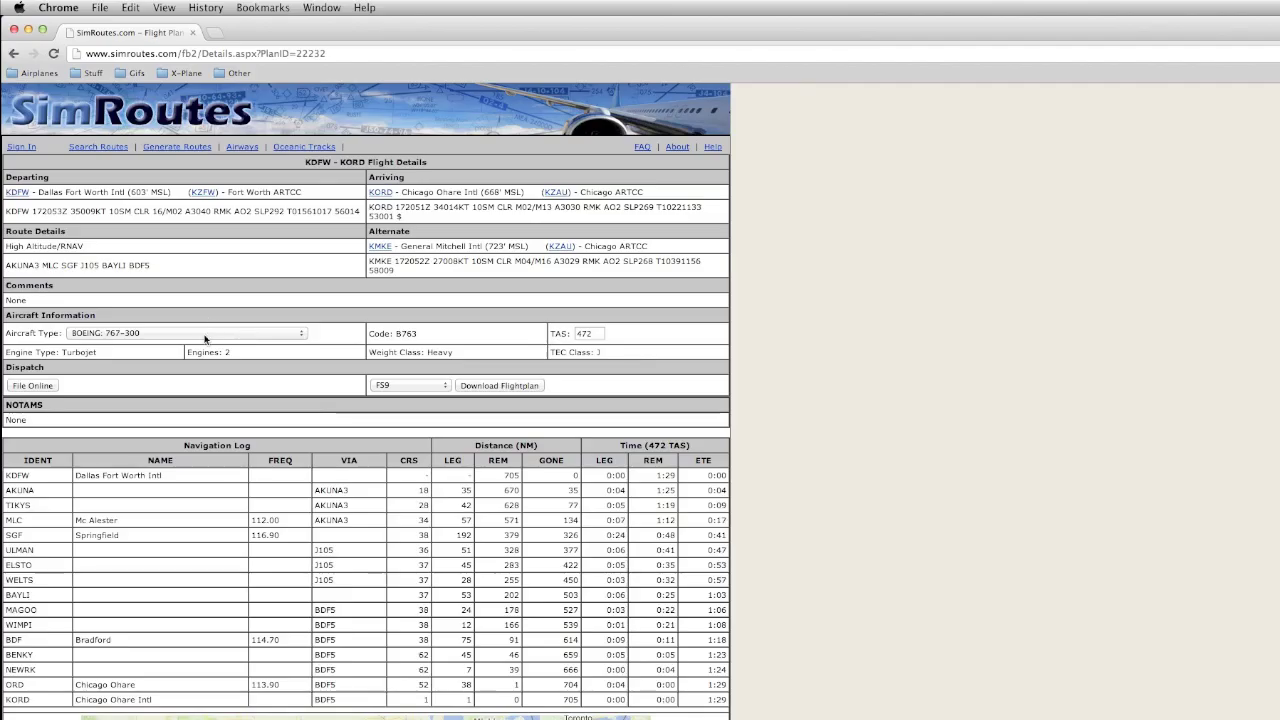
Choose BOEING: 767-300 and X-Plane format, then download the plan as KDFWKORD.fms.
left_click(144, 234)
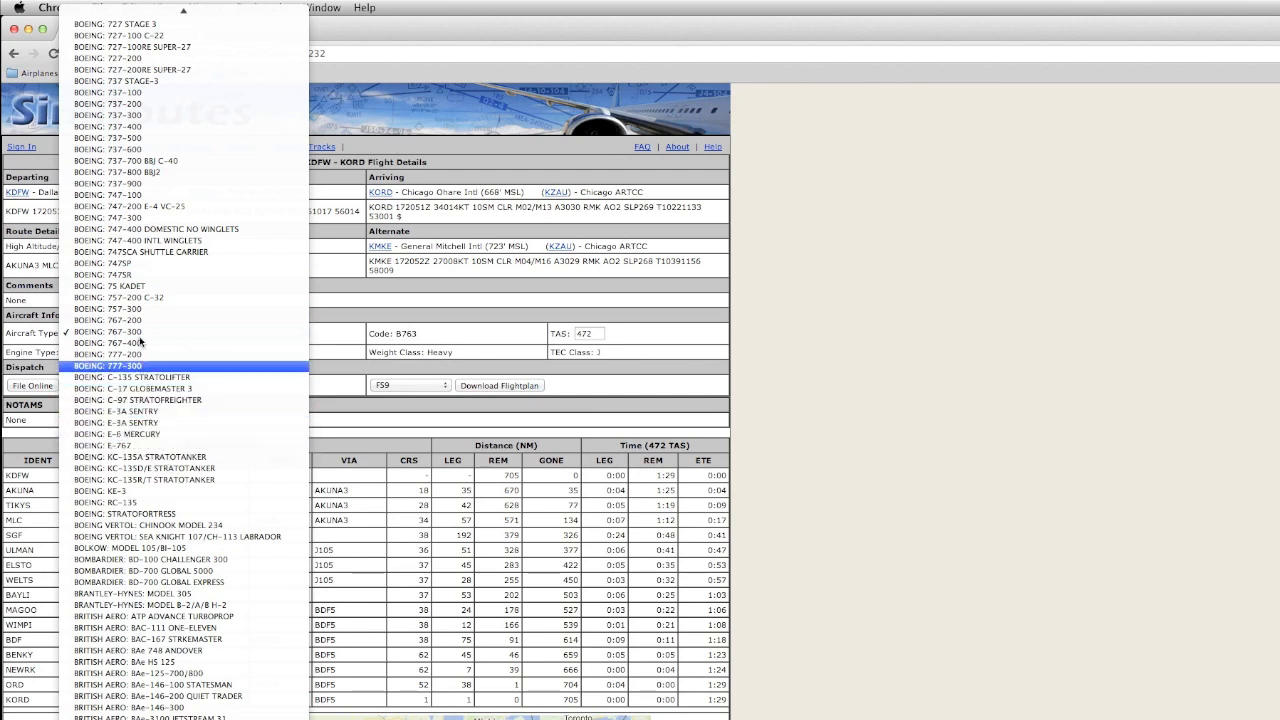
left_click(125, 332)
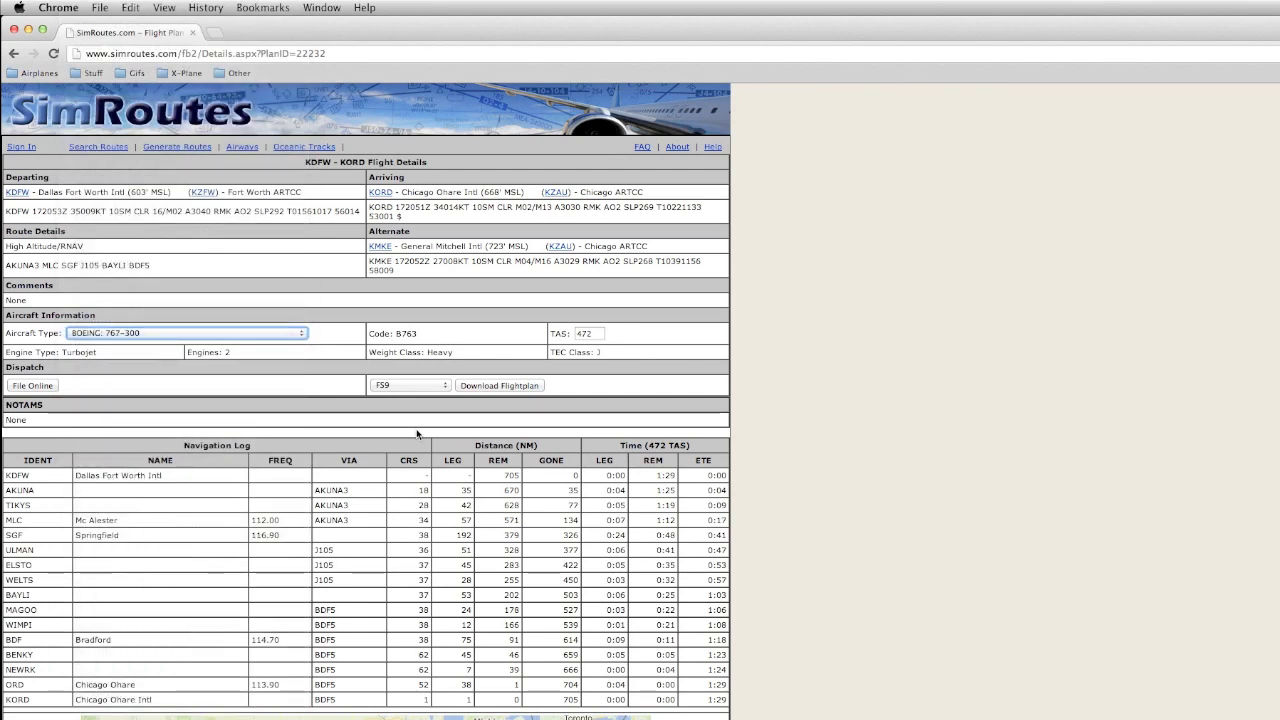
left_click(417, 386)
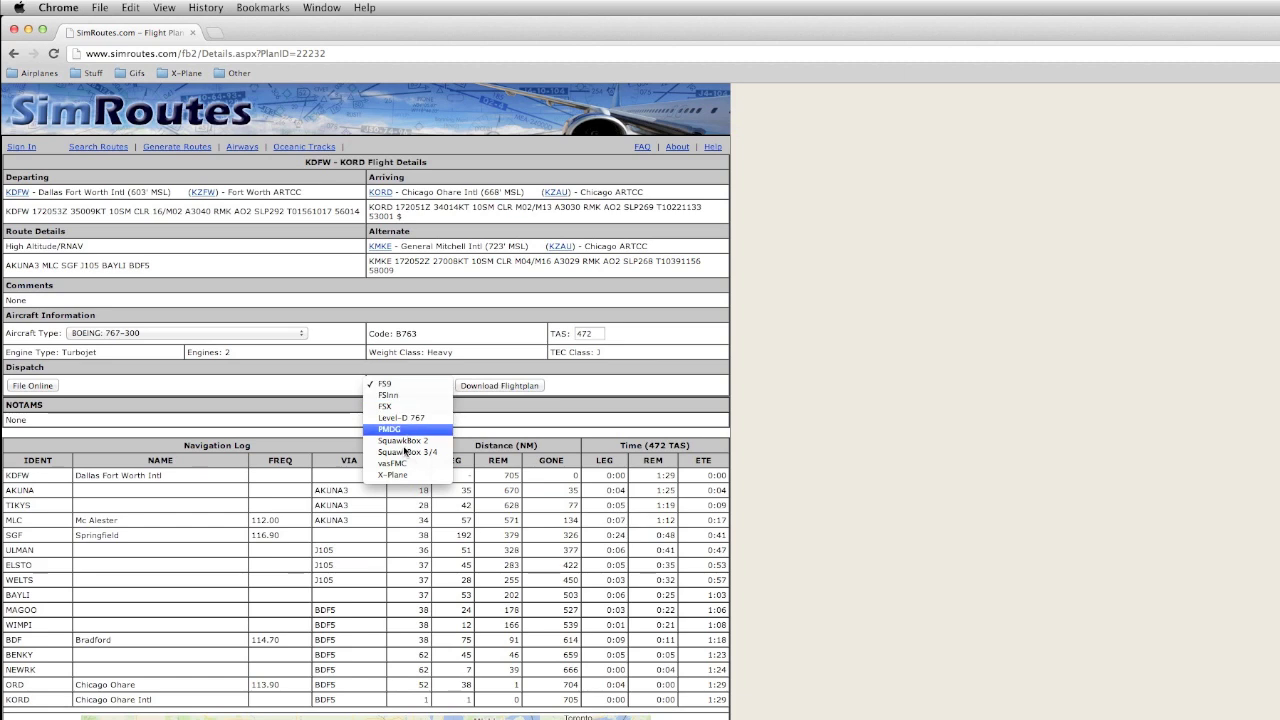
left_click(410, 478)
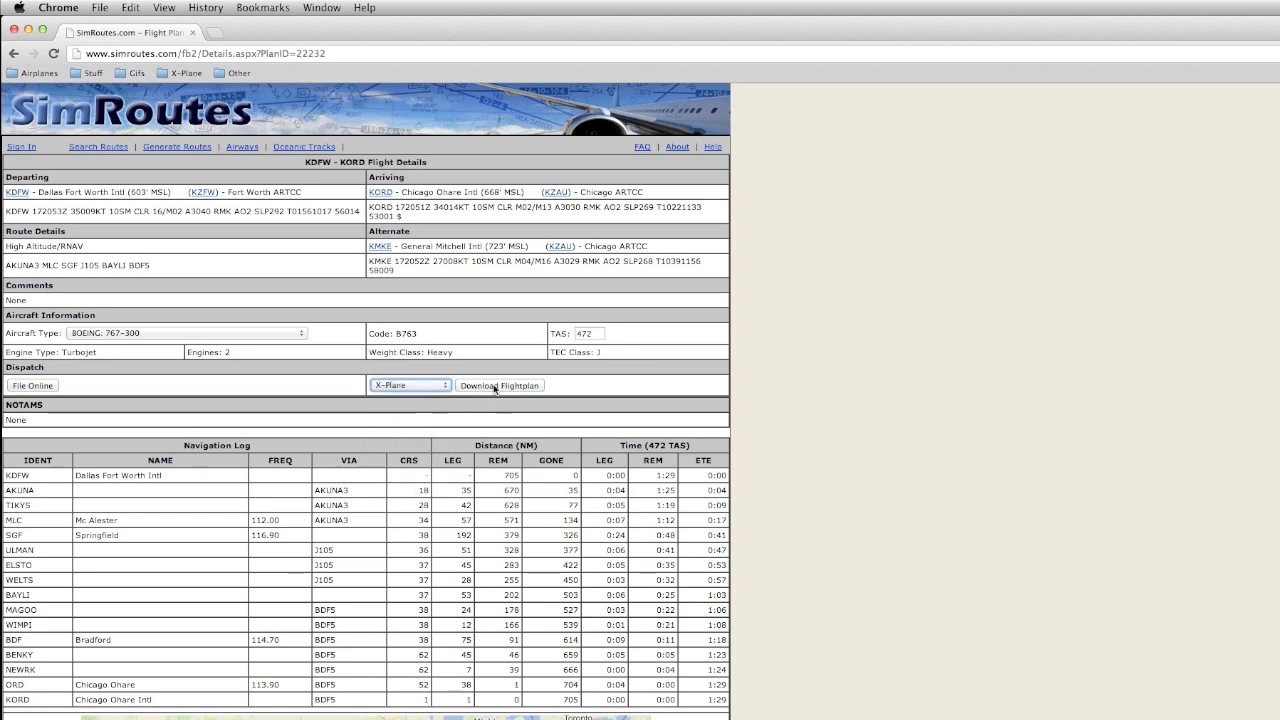
left_click(480, 386)
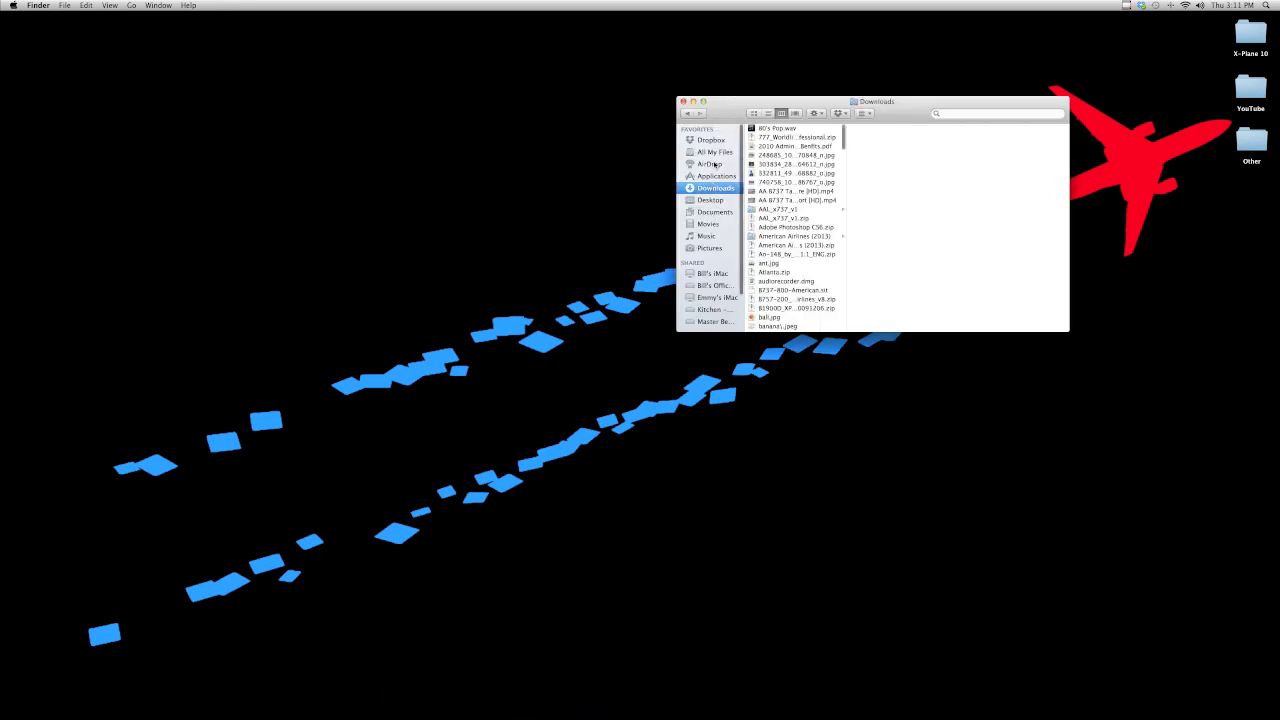
Locate the KDFWKORD.fms flight plan file in the Finder Downloads list.
scroll(783, 174, "down", 5)
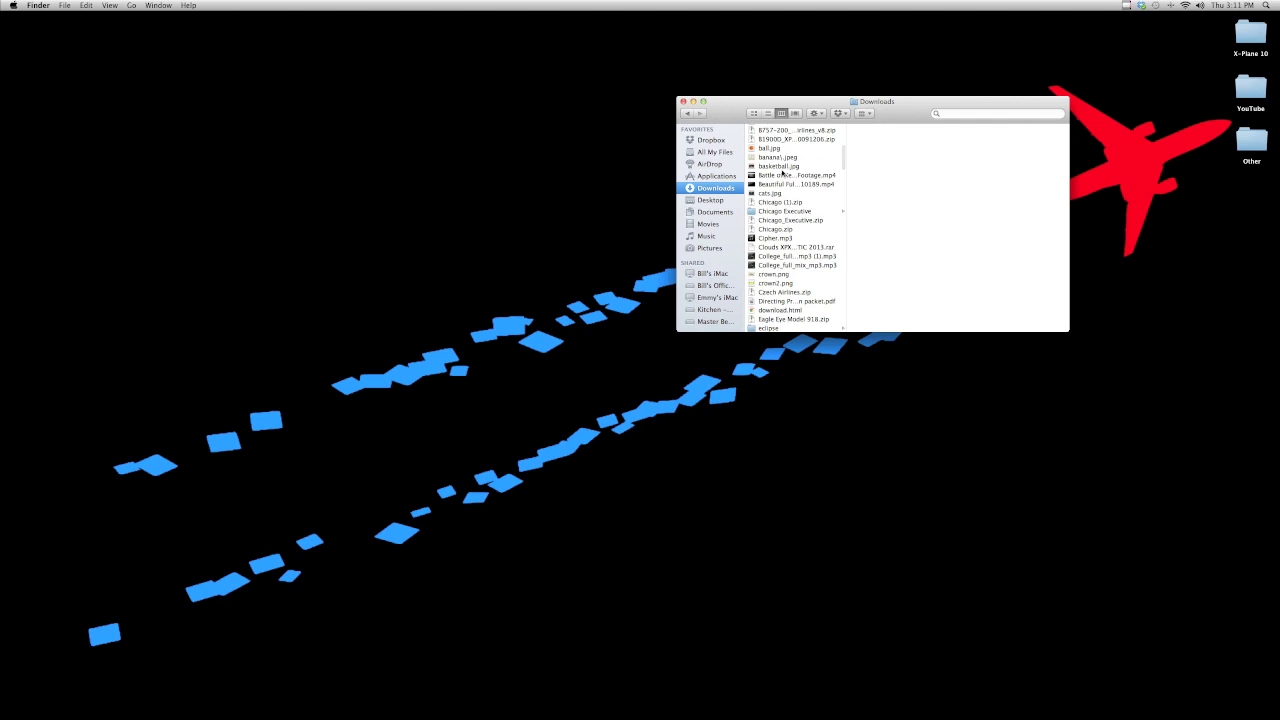
scroll(783, 174, "down", 5)
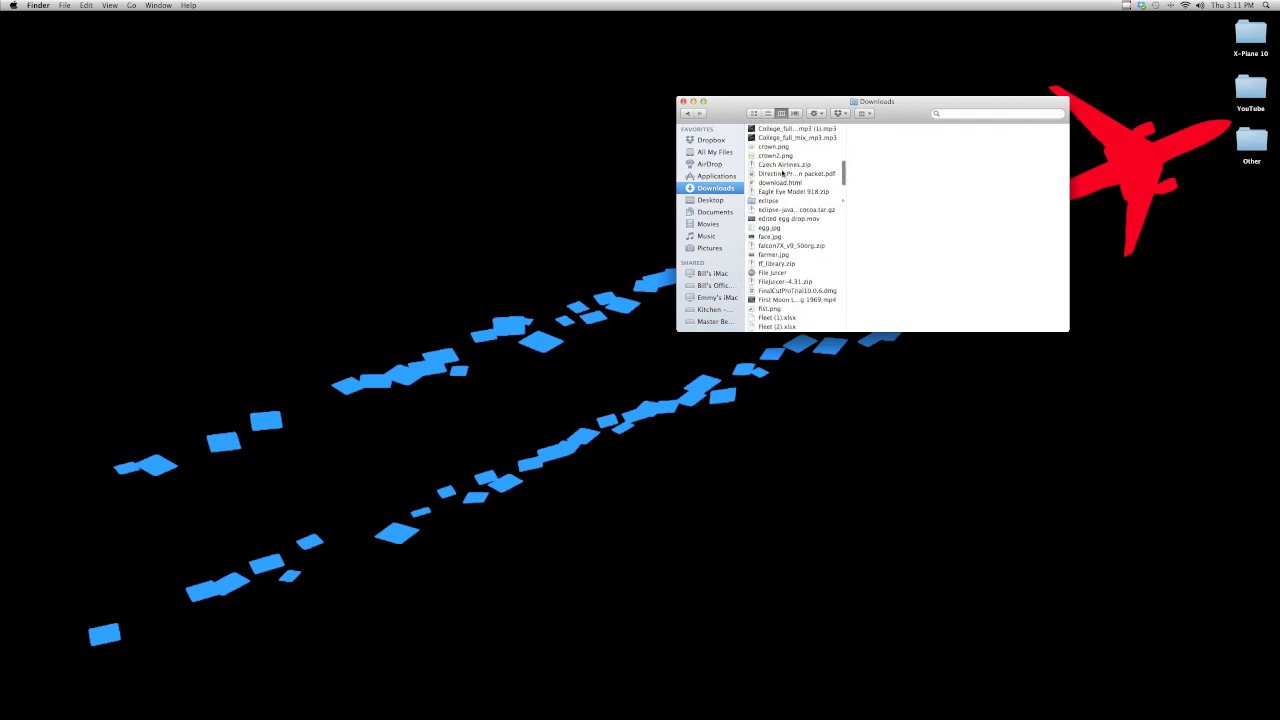
scroll(783, 174, "down", 15)
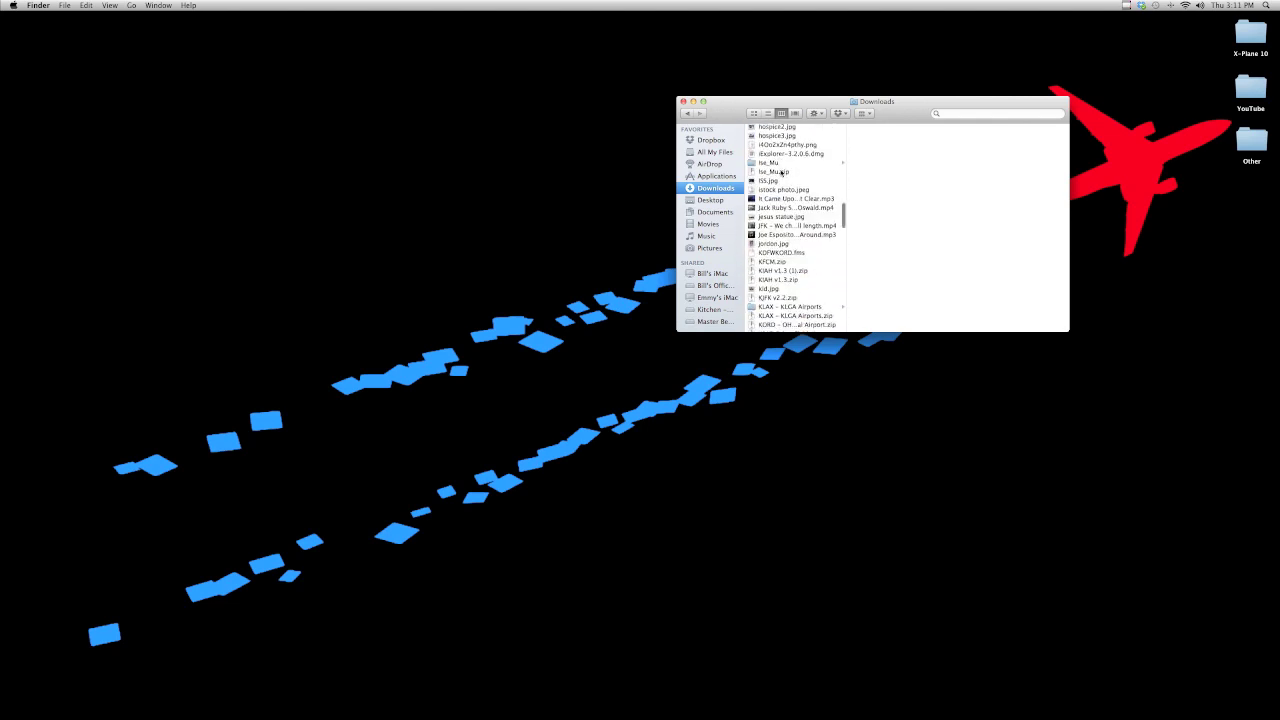
scroll(782, 173, "down", 2)
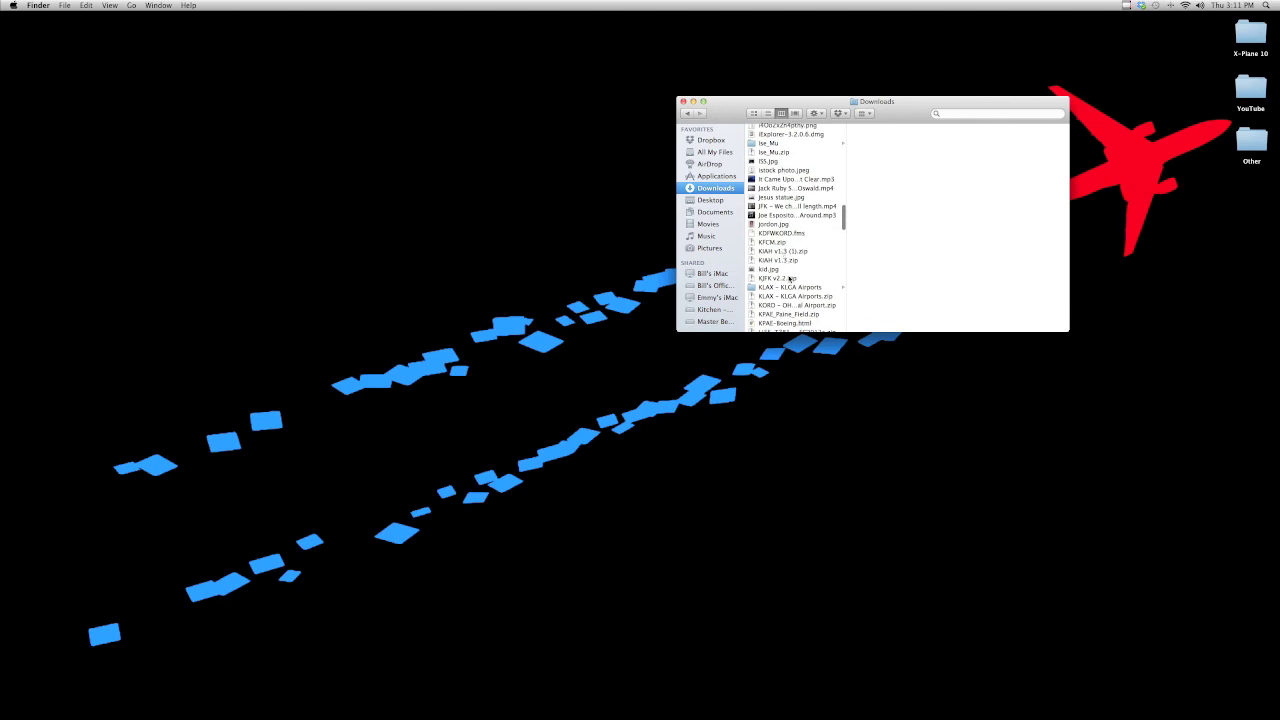
left_click(789, 305)
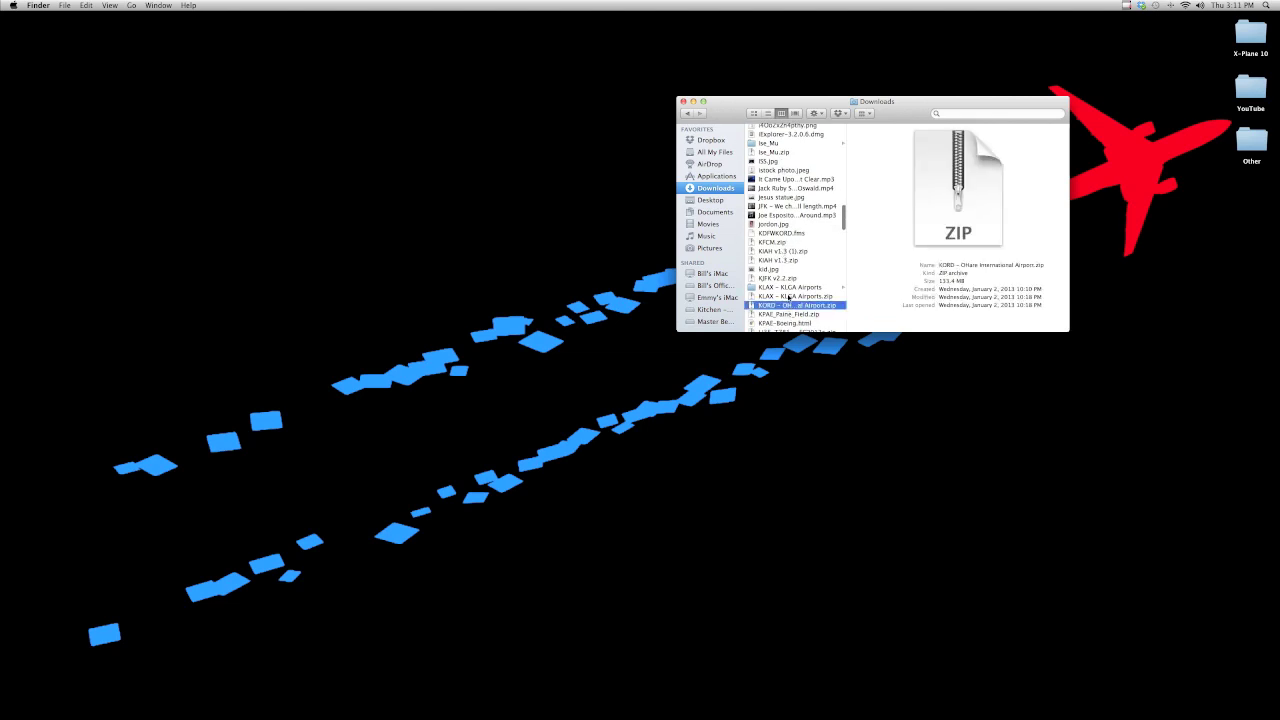
scroll(789, 297, "down", 5)
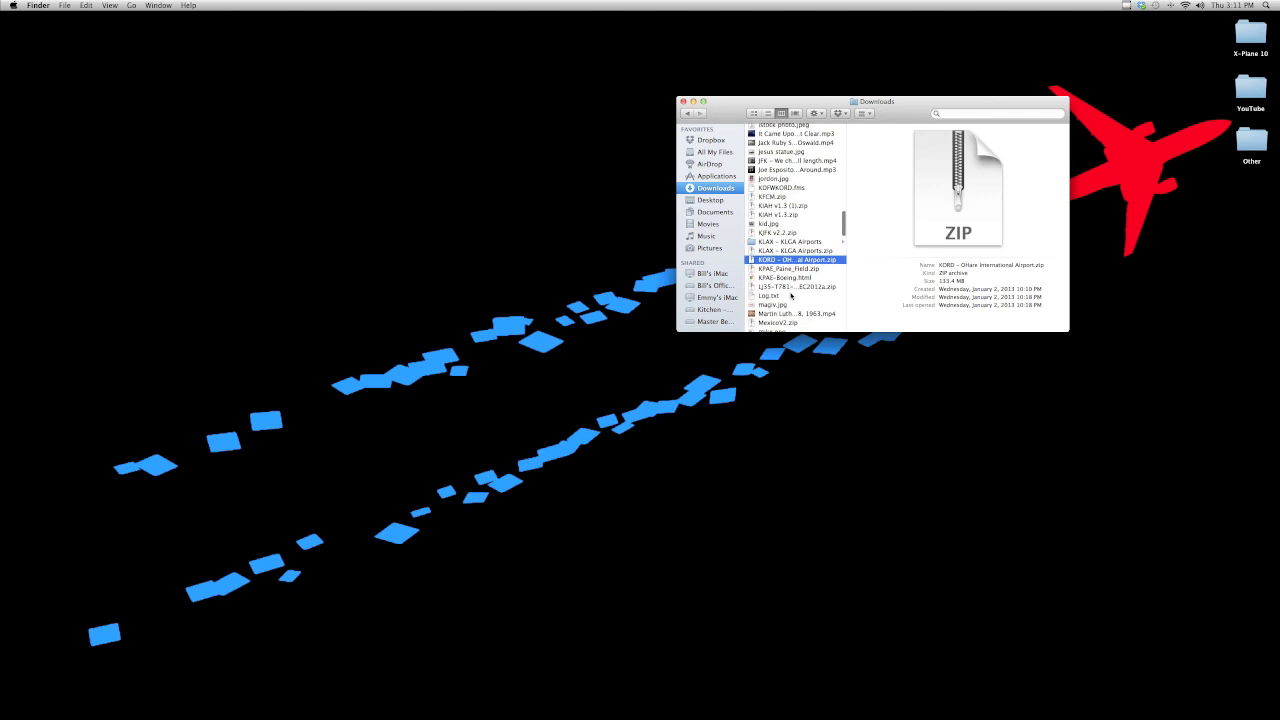
key("k")
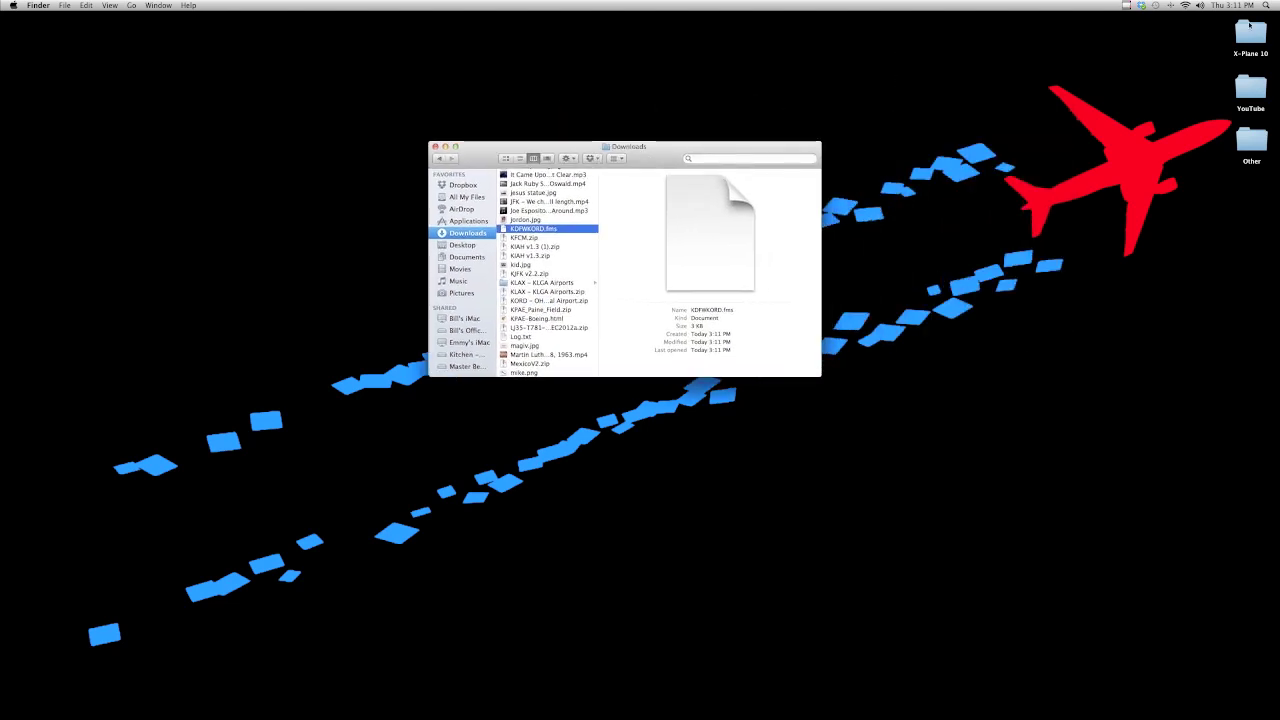
Move KDFWKORD.fms from Downloads into X-Plane 10's Output/FMS plans folder.
double_click(1249, 30)
left_click_drag(566, 147, 353, 105)
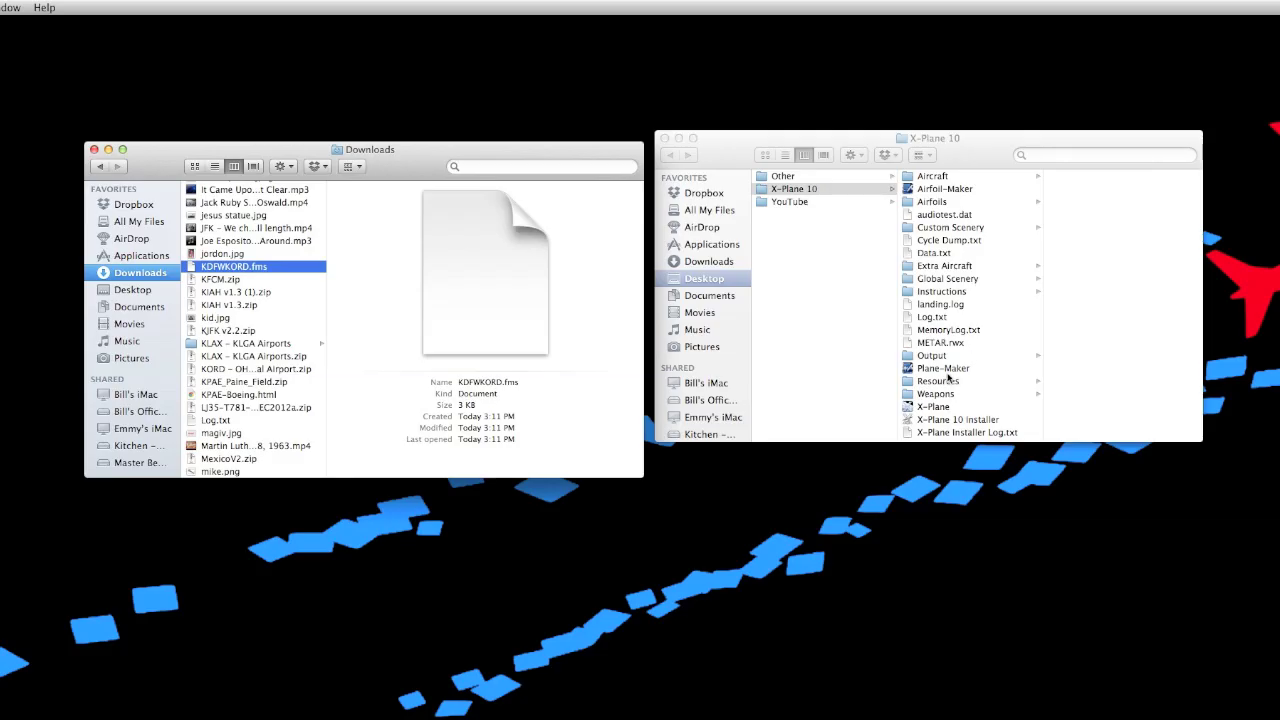
left_click(815, 250)
left_click(815, 250)
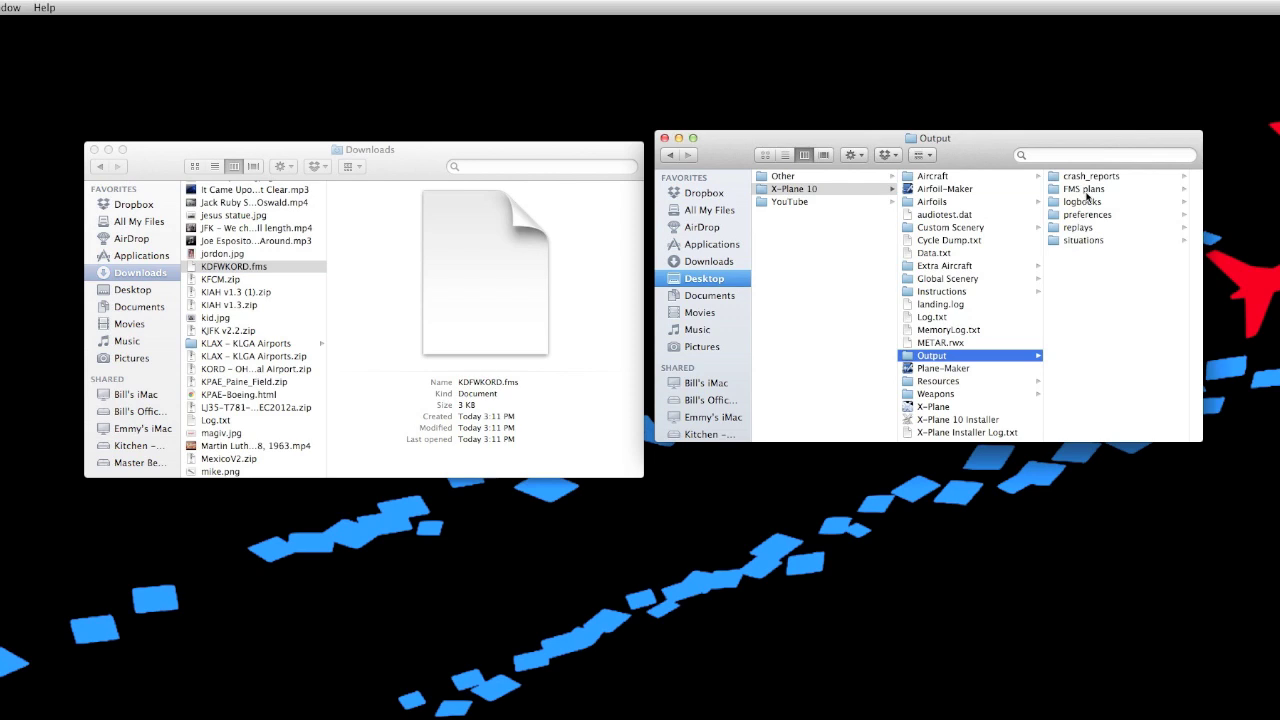
left_click(1086, 189)
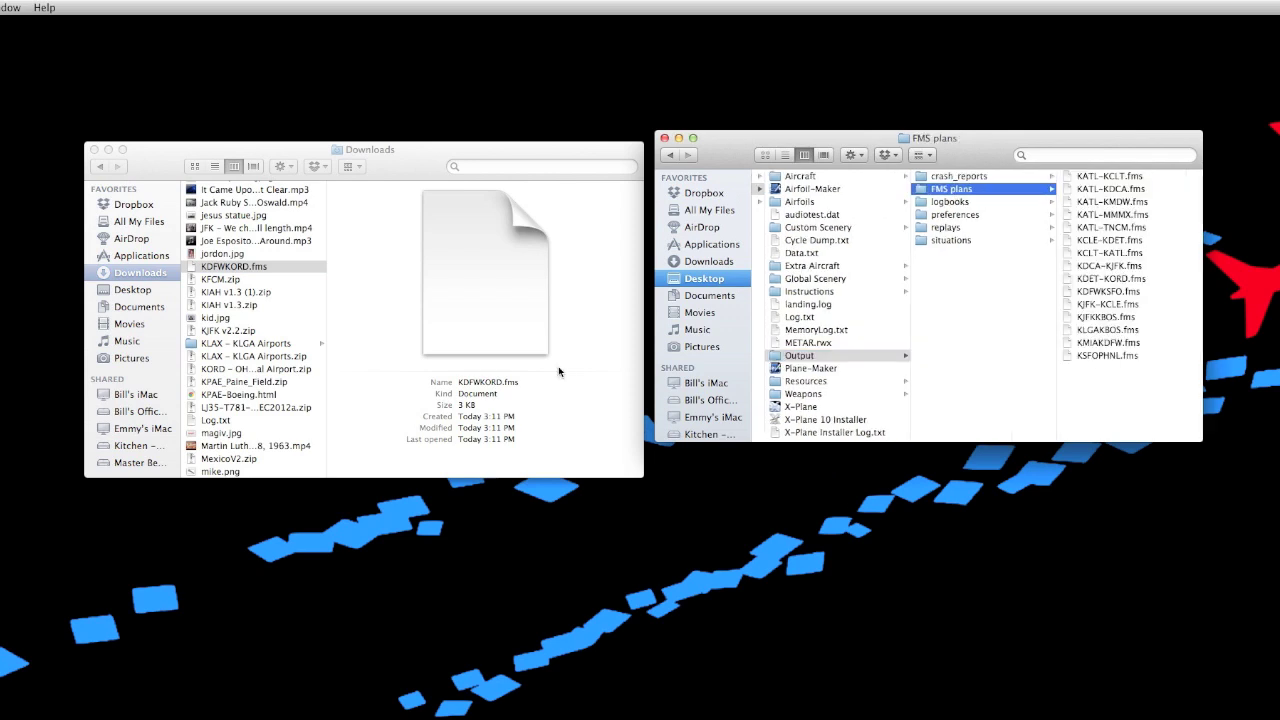
left_click_drag(234, 267, 1088, 376)
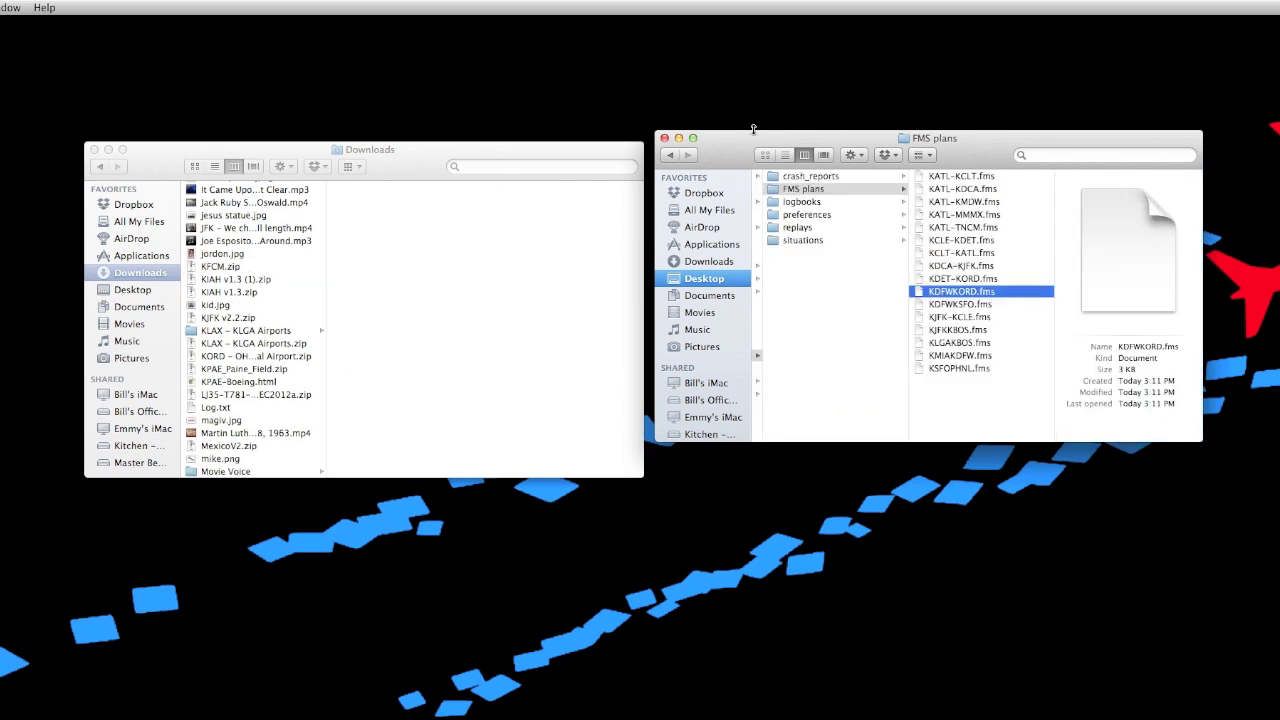